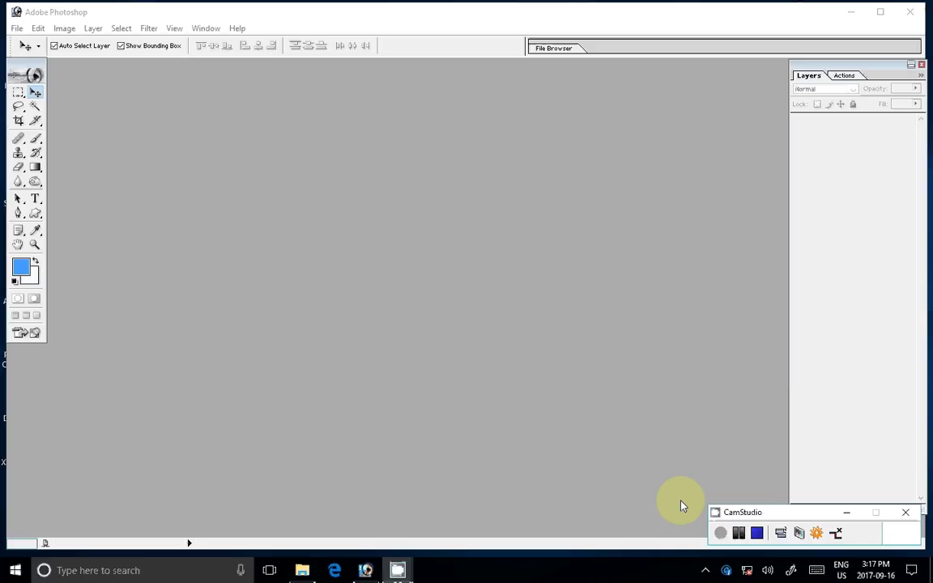
Create a new blank wide landscape Untitled-1 document, then bring up File Explorer's This PC.
left_click(16, 28)
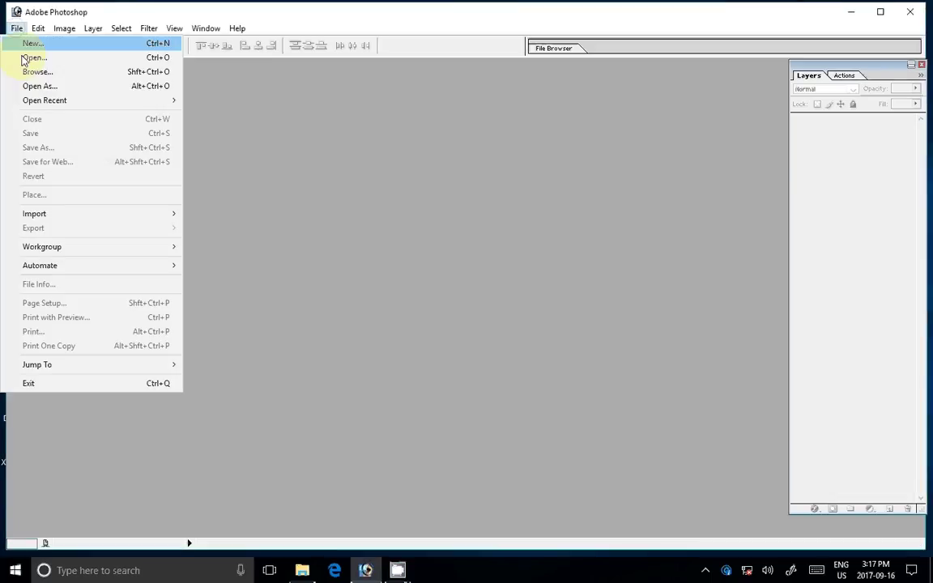
left_click(33, 43)
left_click(580, 205)
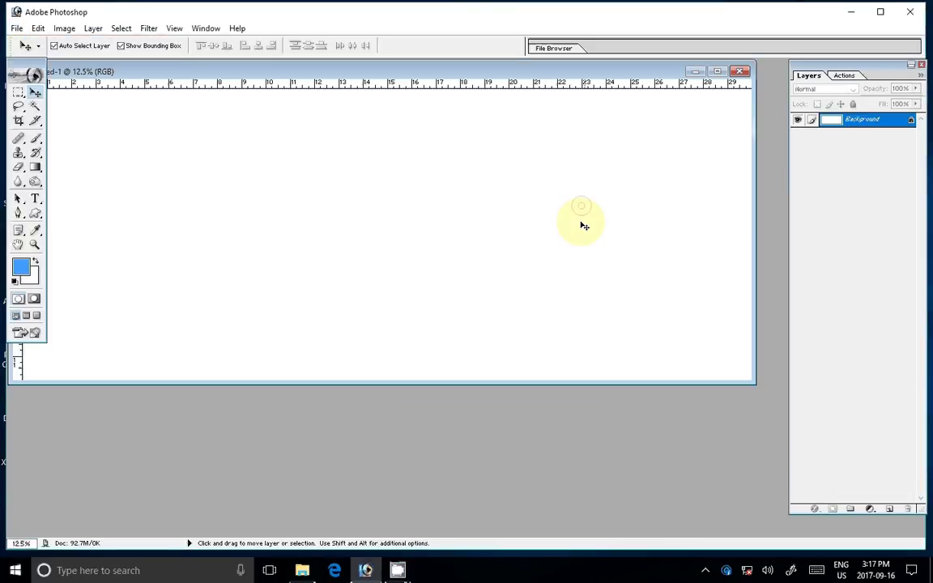
left_click_drag(583, 225, 480, 238)
key("super+e")
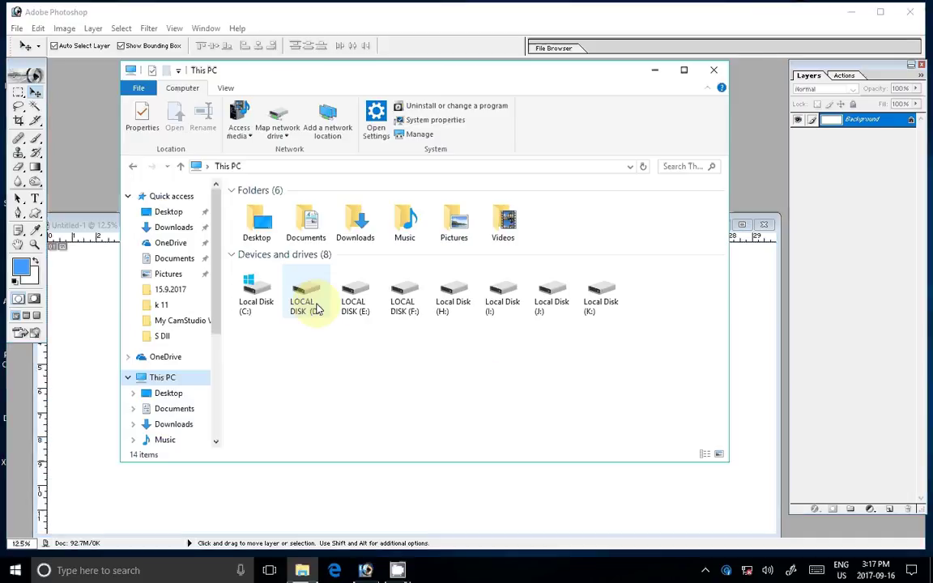
From LOCAL DISK (E:) > 102ND40X, drag DSC_0148 through DSC_0150 into Photoshop.
double_click(317, 308)
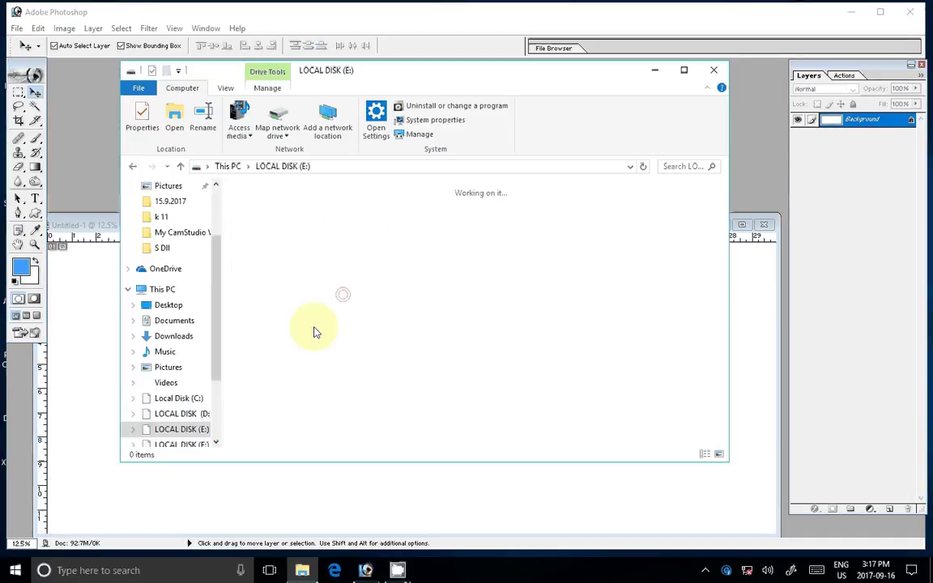
double_click(268, 254)
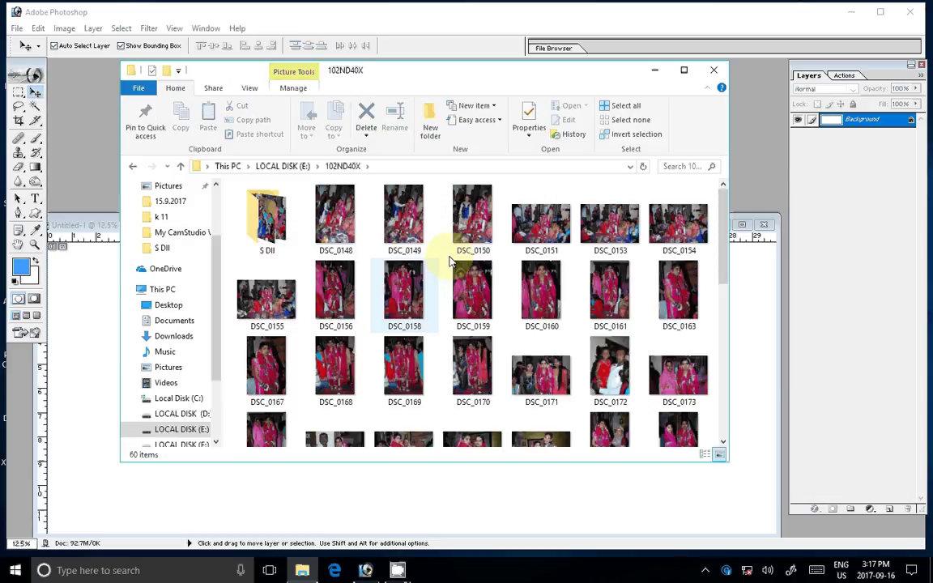
key("Right")
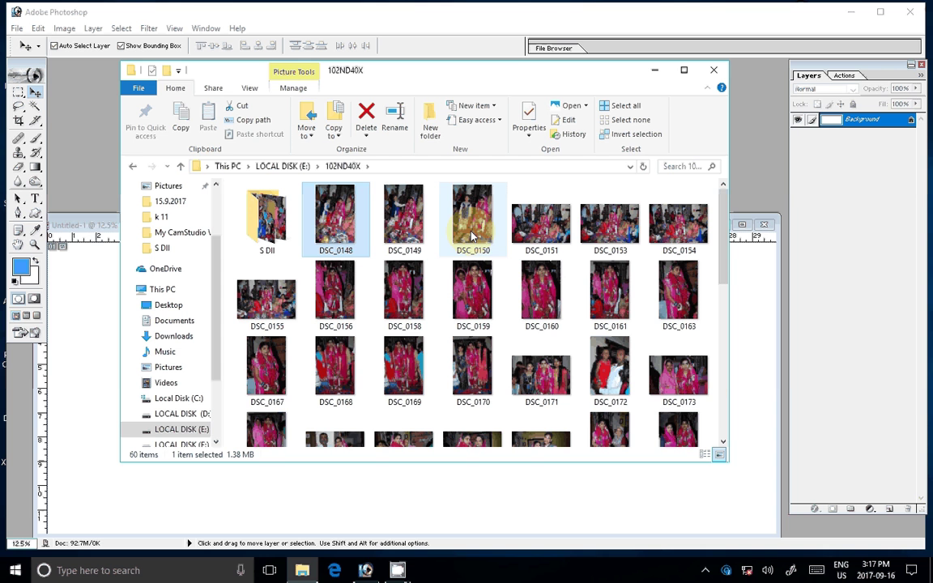
left_click(472, 236, "shift")
mouse_move(473, 235)
left_mouse_down()
mouse_move(665, 167)
mouse_move(701, 130)
left_mouse_up()
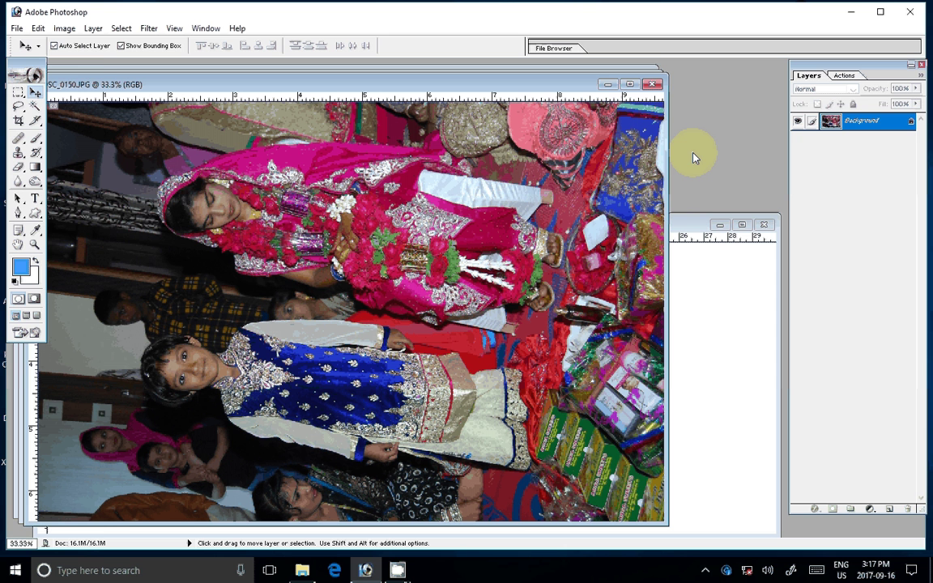
Rotate the DSC_0150 canvas 90° so it stands upright in portrait.
left_click(64, 28)
mouse_move(47, 156)
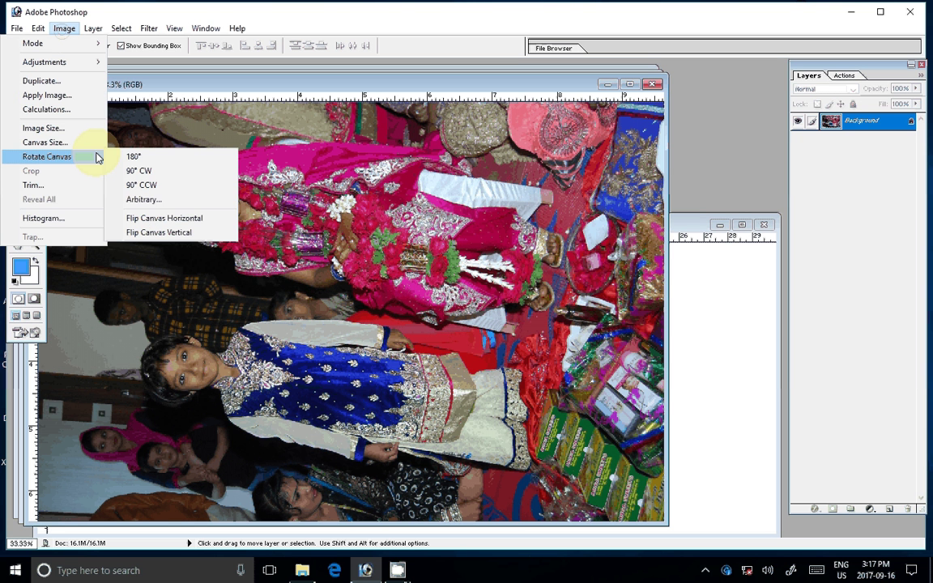
left_click(139, 171)
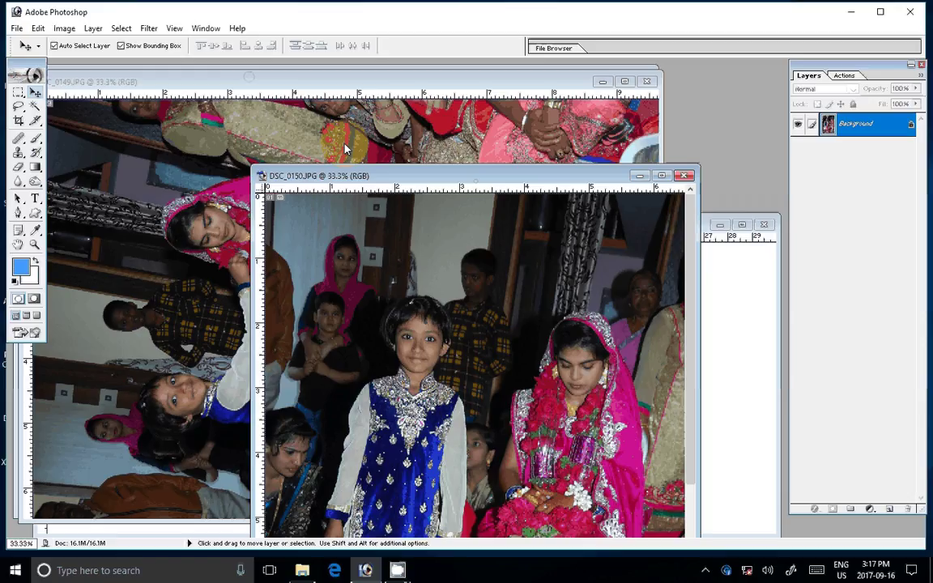
left_click(687, 179)
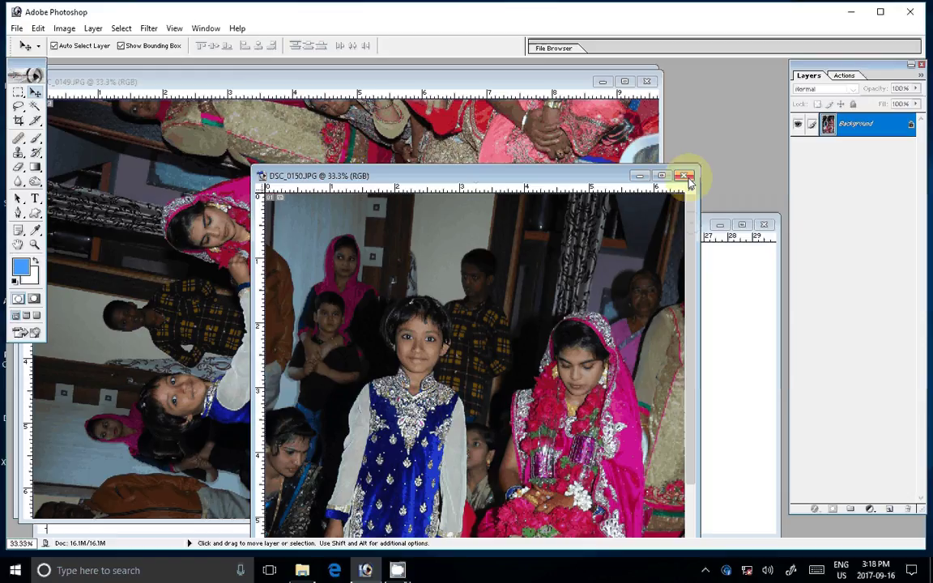
Close DSC_0148 and rotate the DSC_0149 canvas 90° upright.
left_click(219, 171)
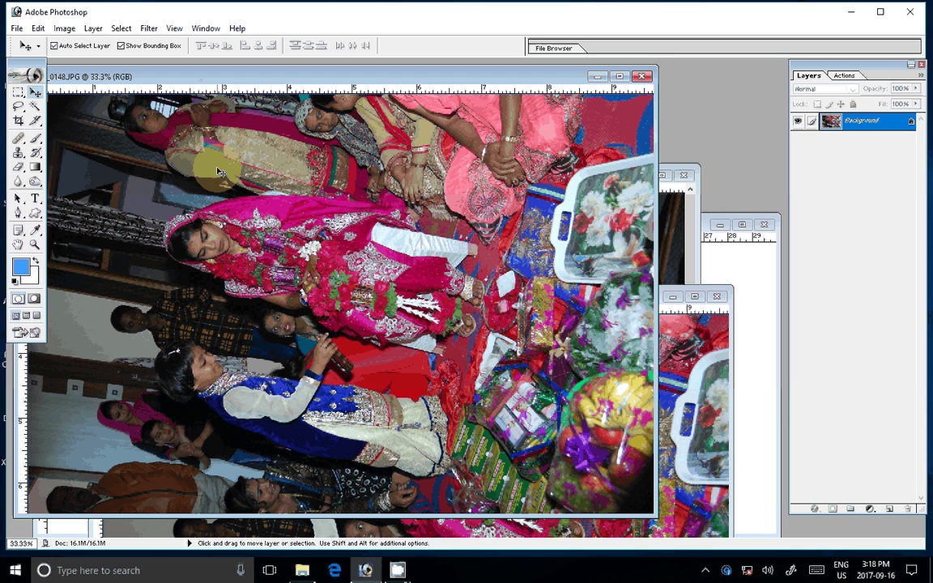
left_click(641, 76)
left_click(397, 420)
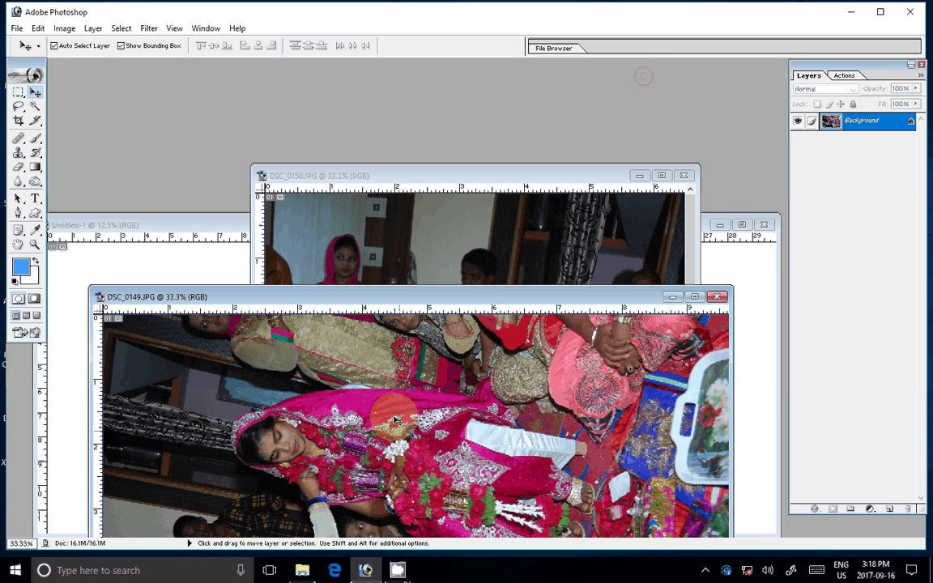
left_click(64, 27)
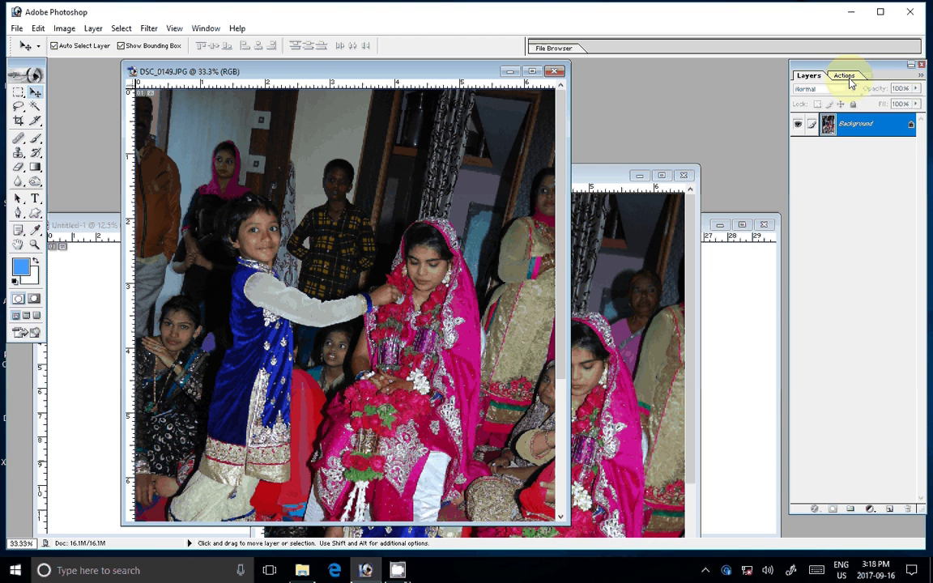
Run Action 8 on DSC_0149 and set its document width to 4 inches.
left_click(847, 76)
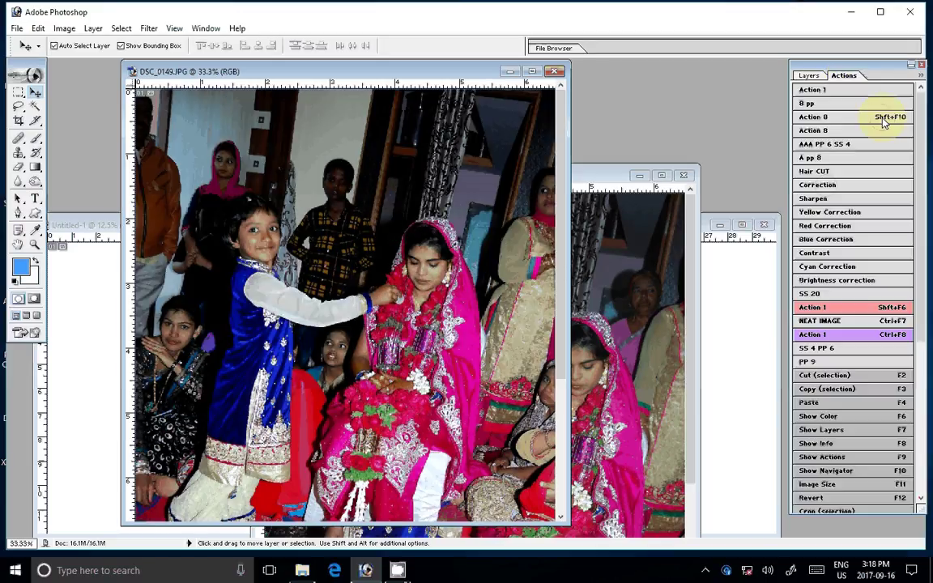
left_click(885, 122)
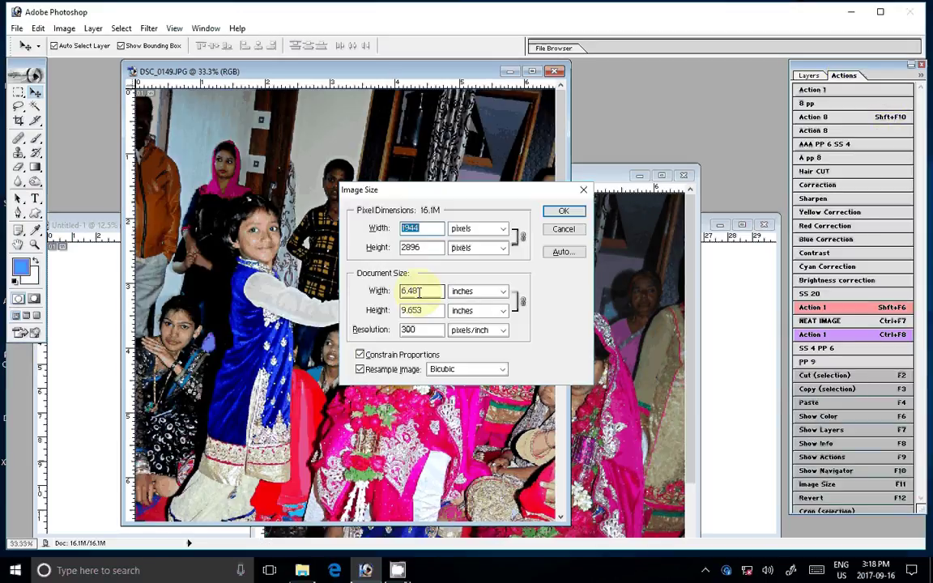
double_click(419, 292)
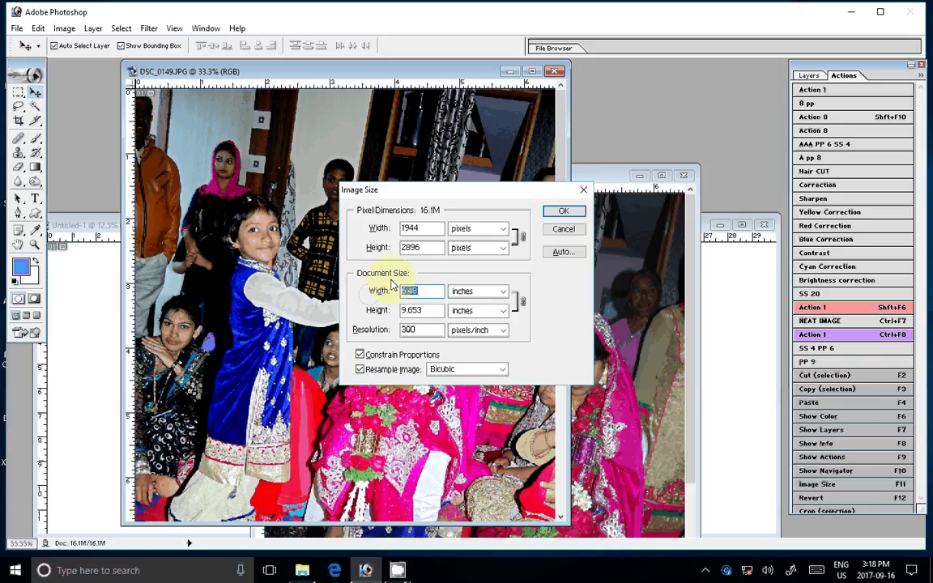
type("4")
key("Return")
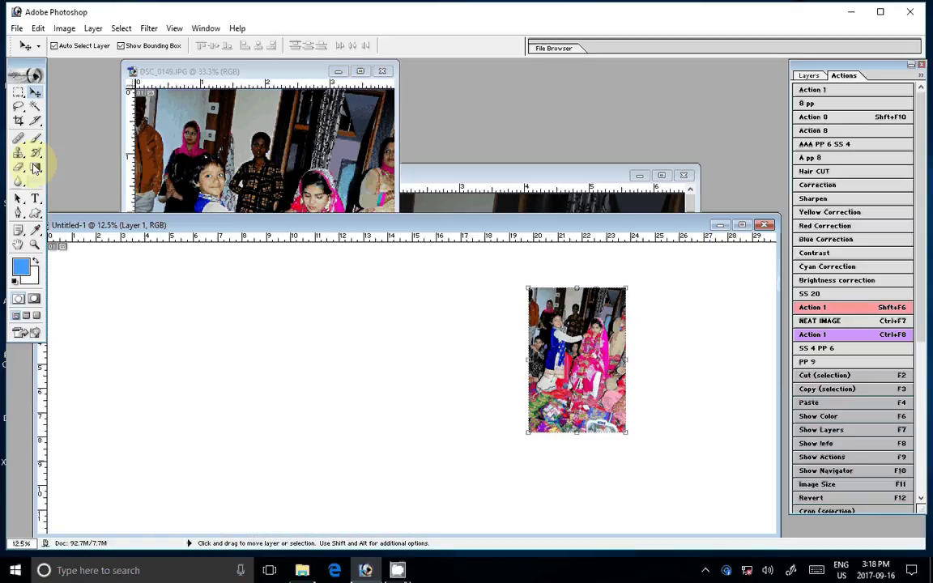
Select the thin strip along the placed photo's top edge and clear it to white.
key("m")
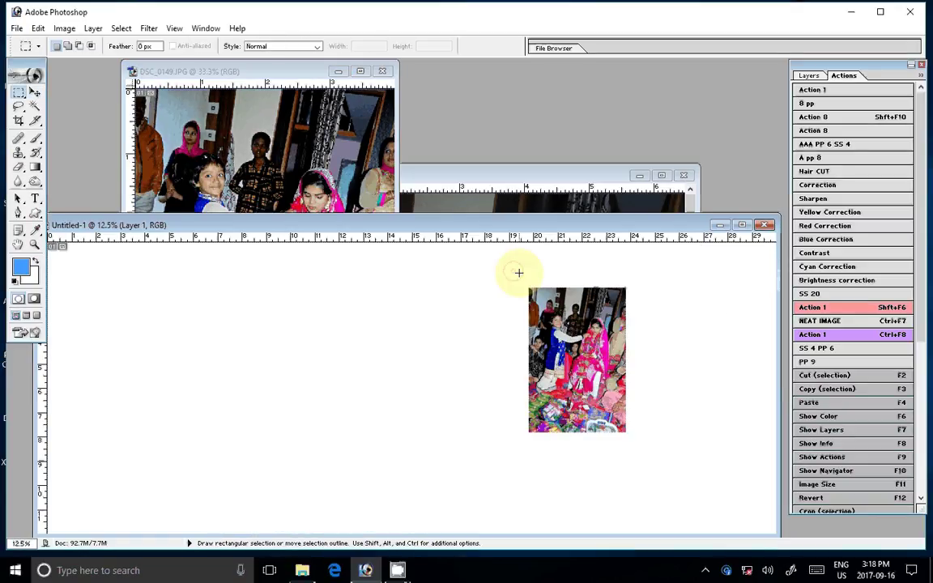
left_click_drag(520, 273, 637, 296)
key("Delete")
left_click(561, 444)
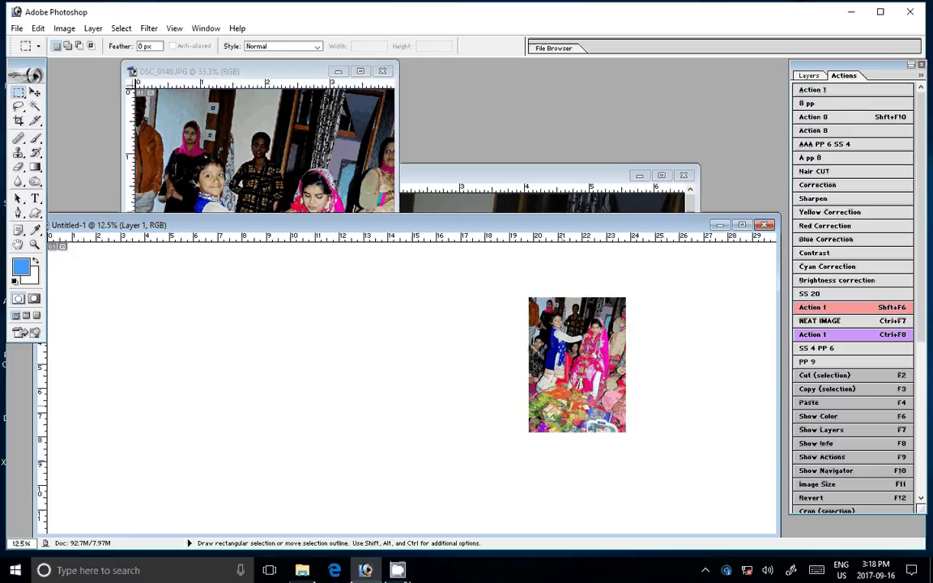
Move the photo to the spread's upper-left corner and close DSC_0149 without saving.
key("v")
mouse_move(590, 329)
left_mouse_down()
mouse_move(117, 283)
mouse_move(254, 212)
mouse_move(258, 220)
left_mouse_up()
left_click(387, 70)
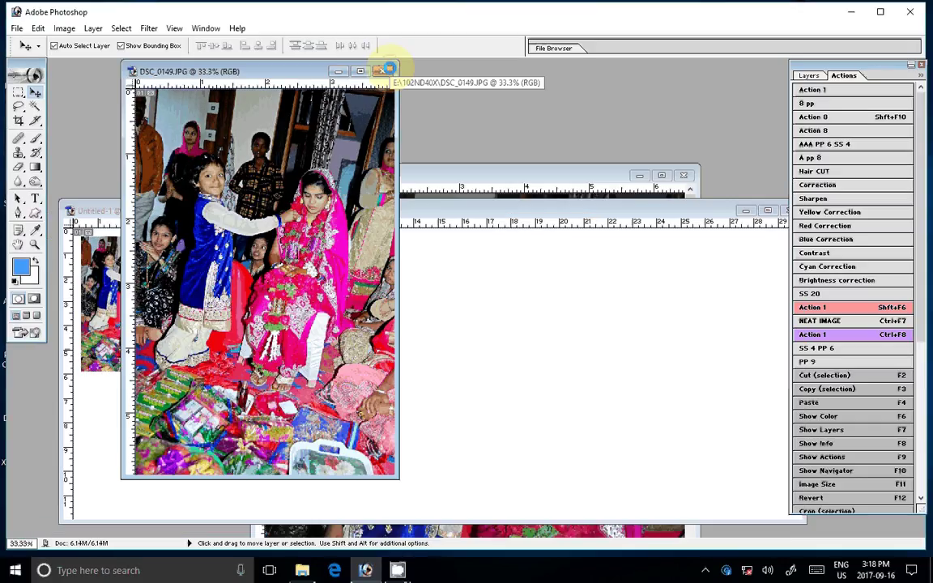
left_click(387, 70)
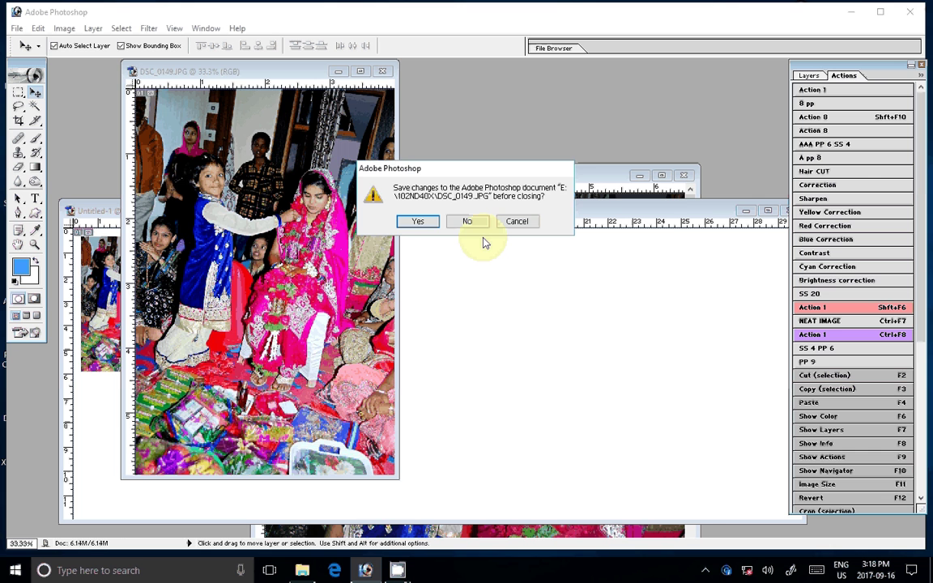
left_click(474, 223)
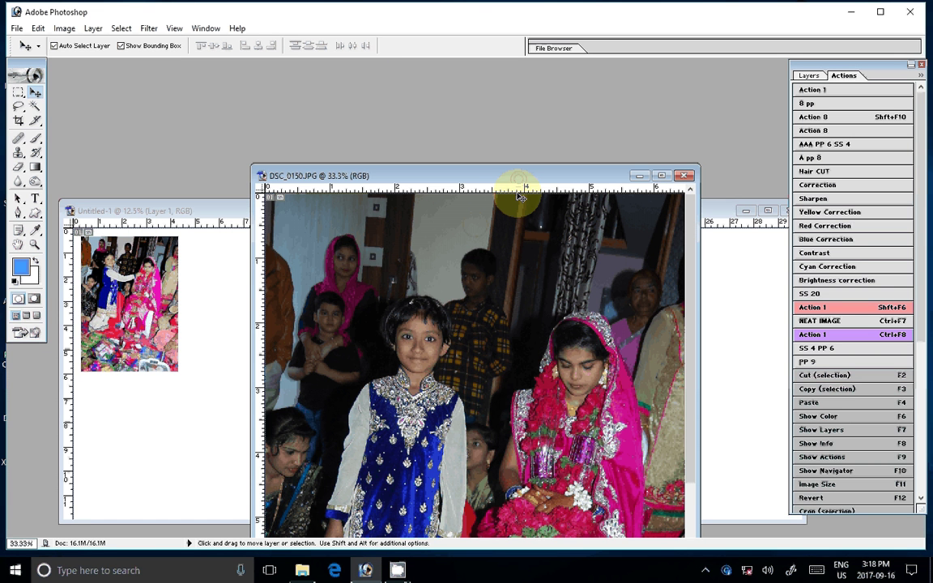
key("ctrl+0")
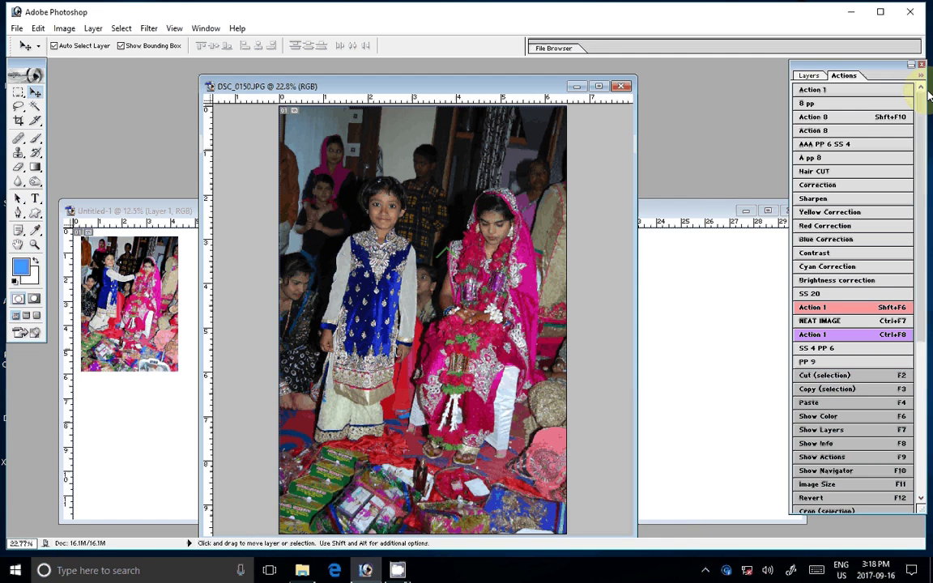
Run Action 8 on DSC_0150.
left_click(853, 131)
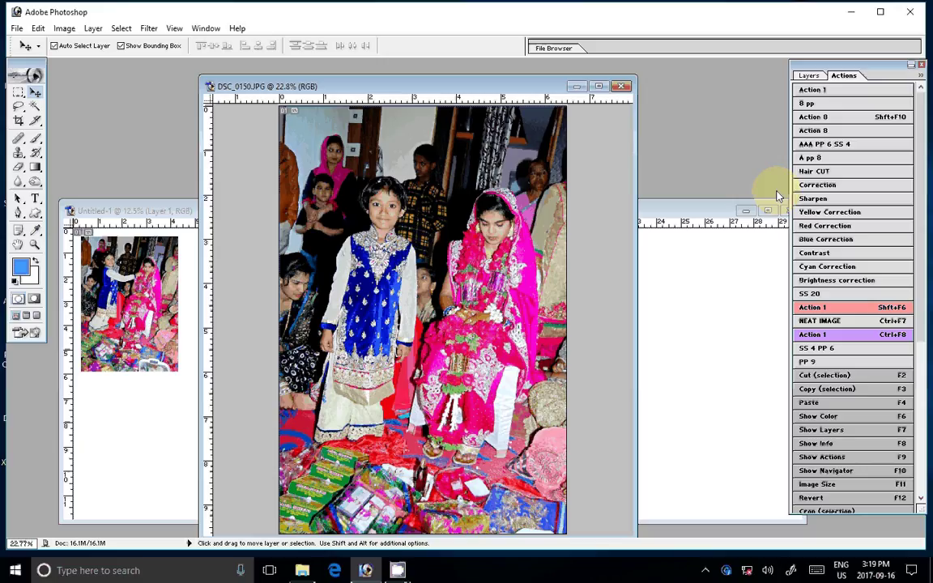
Zoom DSC_0150 out to 18.8% so the whole photo shows with space around it.
left_click(470, 303)
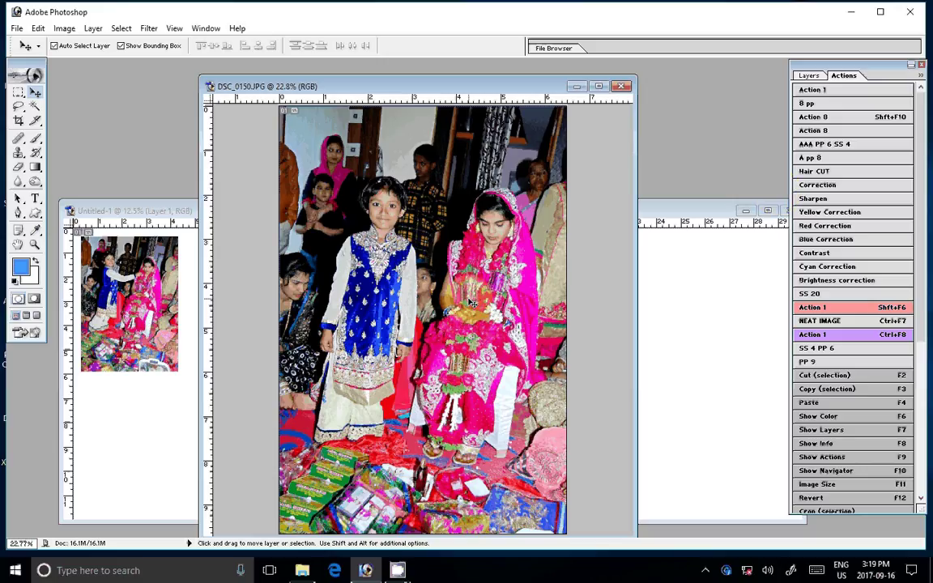
key("ctrl+minus")
left_click(544, 87)
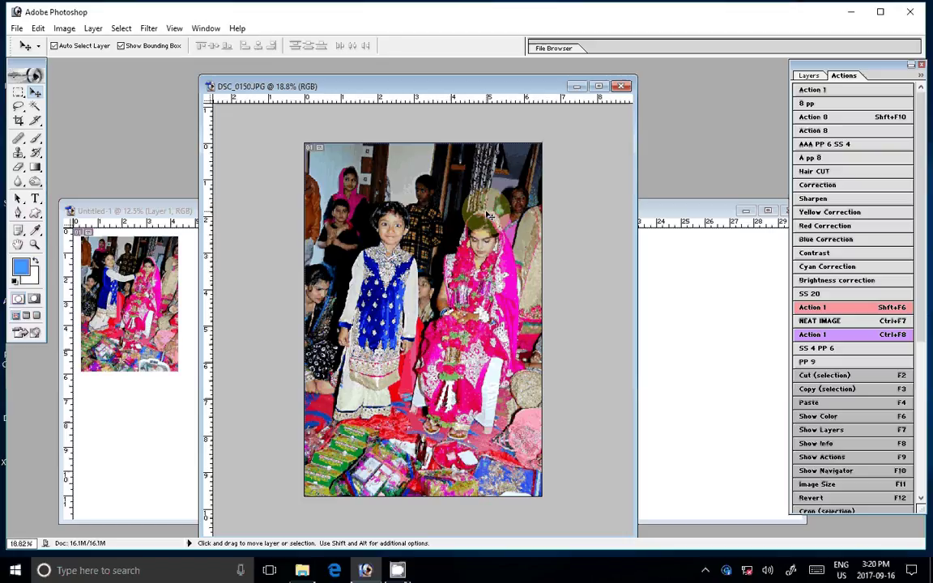
Crop DSC_0150 to the girl and bride at 6×4 inches and drag it into the spread as Layer 2.
key("c")
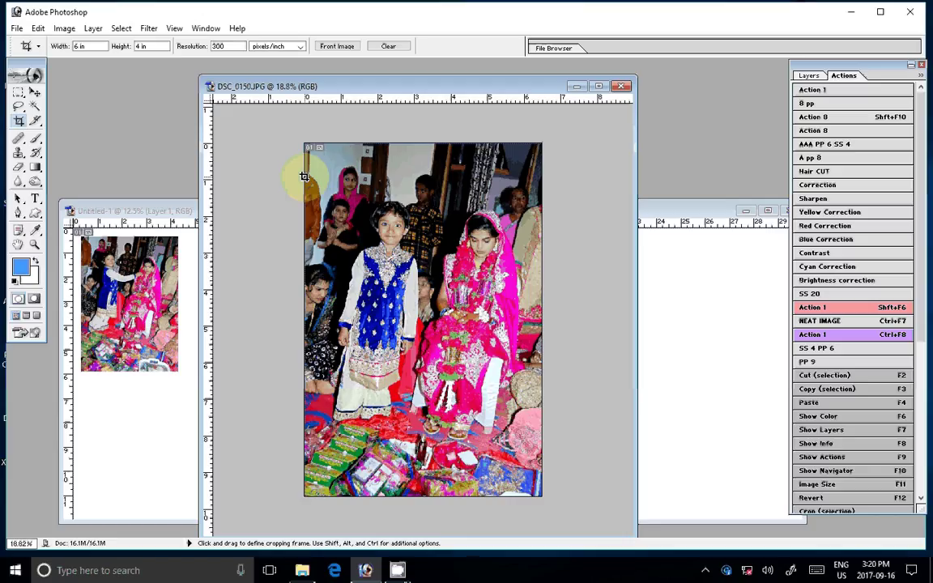
mouse_move(304, 176)
left_mouse_down()
mouse_move(542, 333)
mouse_move(511, 347)
left_mouse_up()
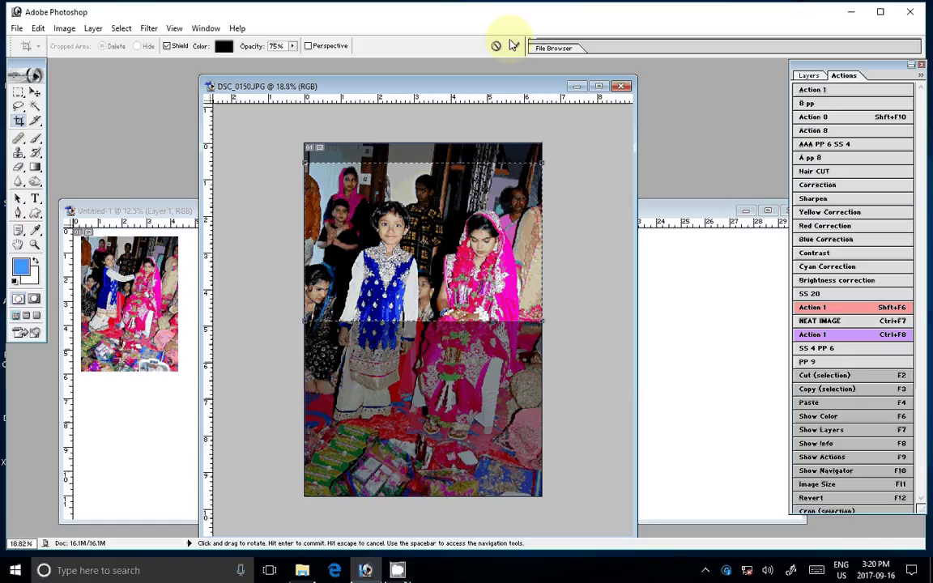
left_click(513, 45)
key("v")
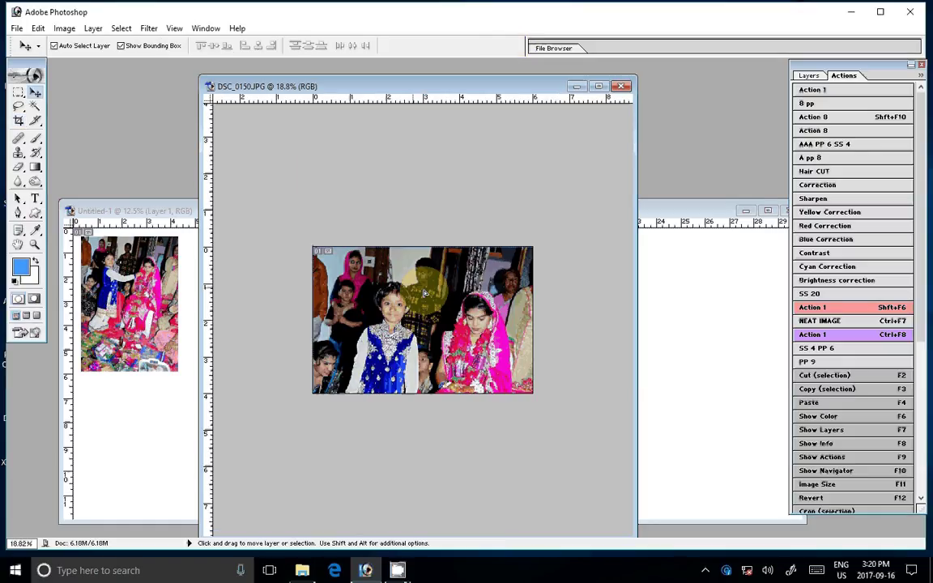
mouse_move(423, 294)
left_mouse_down()
mouse_move(206, 442)
mouse_move(167, 440)
left_mouse_up()
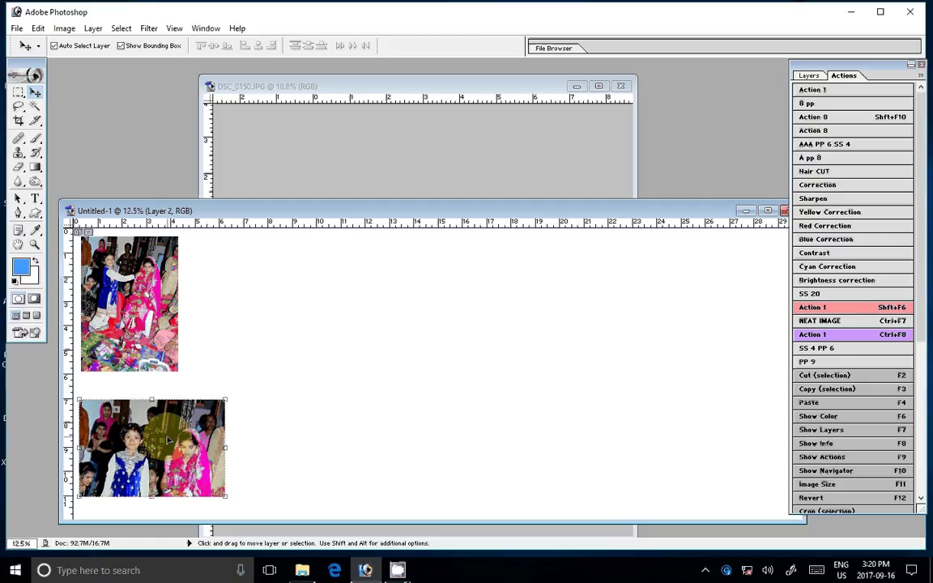
Close DSC_0150 and bring File Explorer's 102ND40X folder back up.
left_click(620, 86)
left_click(468, 221)
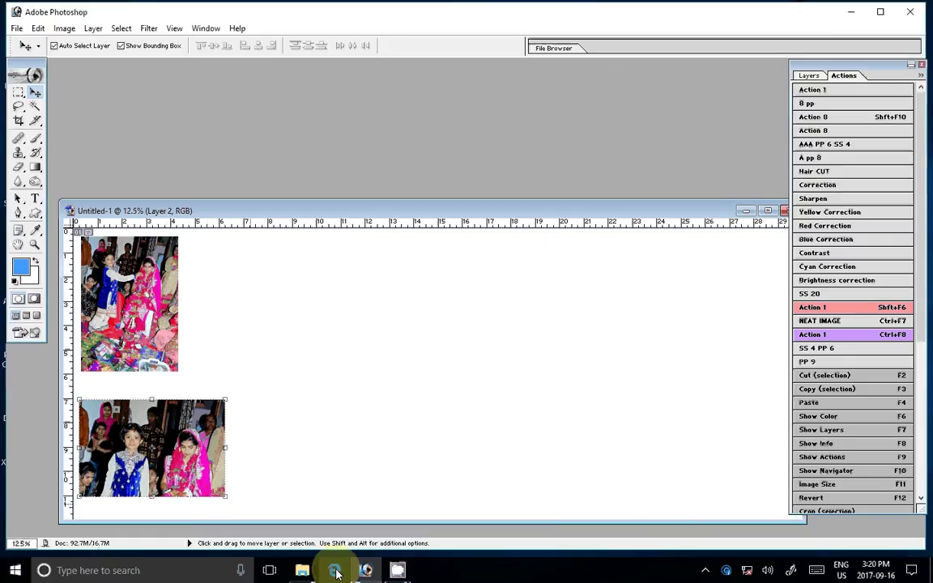
left_click(337, 572)
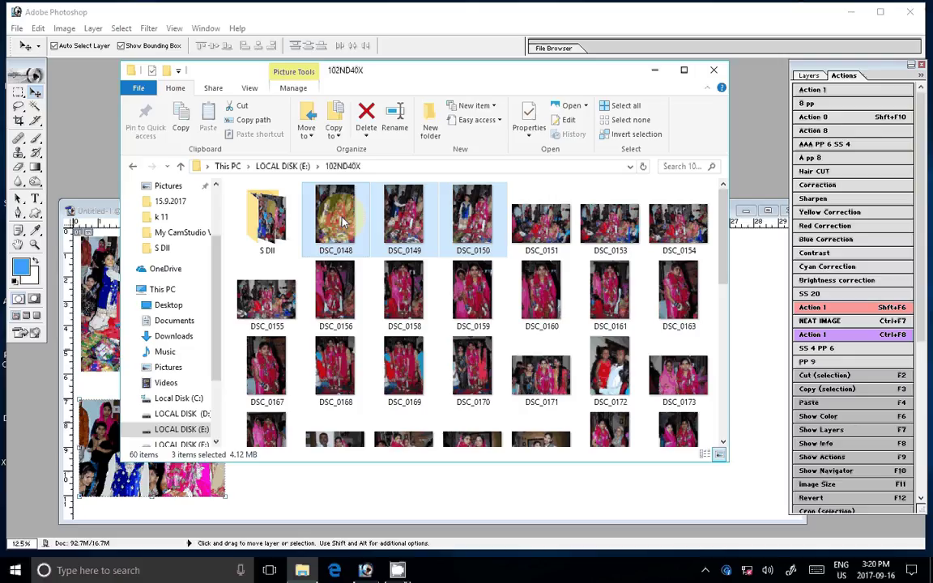
Move DSC_0148–DSC_0150 into S DII, then drag DSC_0151–DSC_0155 into Photoshop.
mouse_move(342, 221)
left_mouse_down()
mouse_move(272, 231)
mouse_move(532, 231)
left_mouse_up()
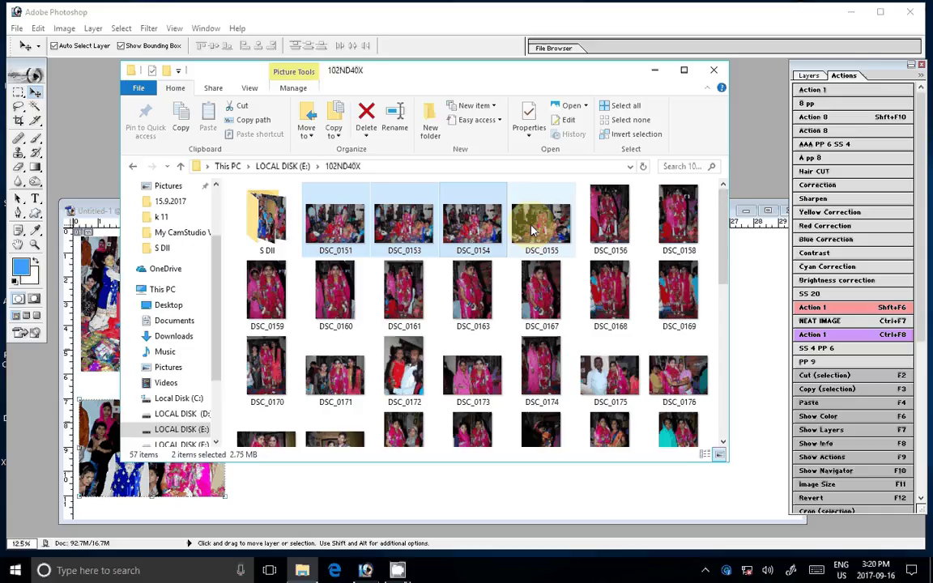
left_click(533, 231, "ctrl")
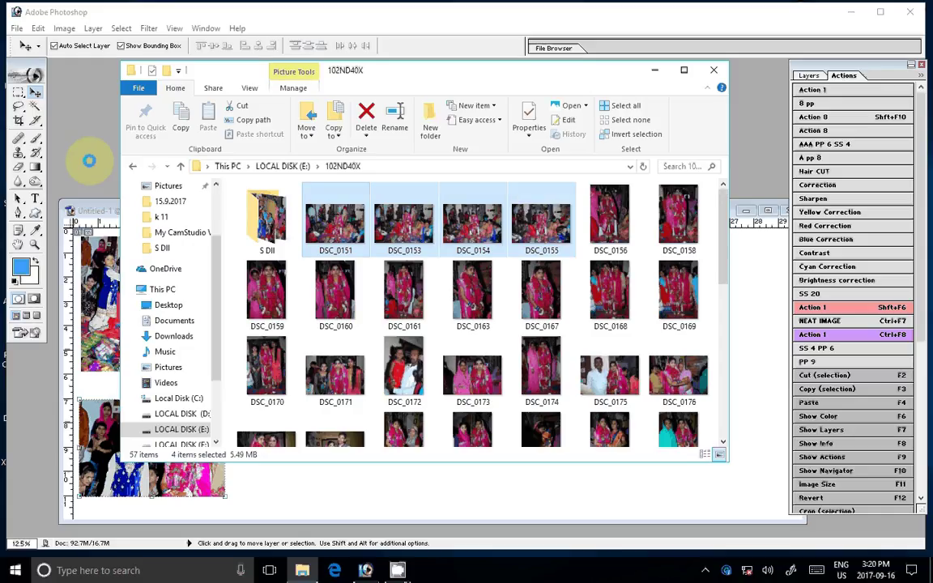
left_click_drag(89, 160, 96, 155)
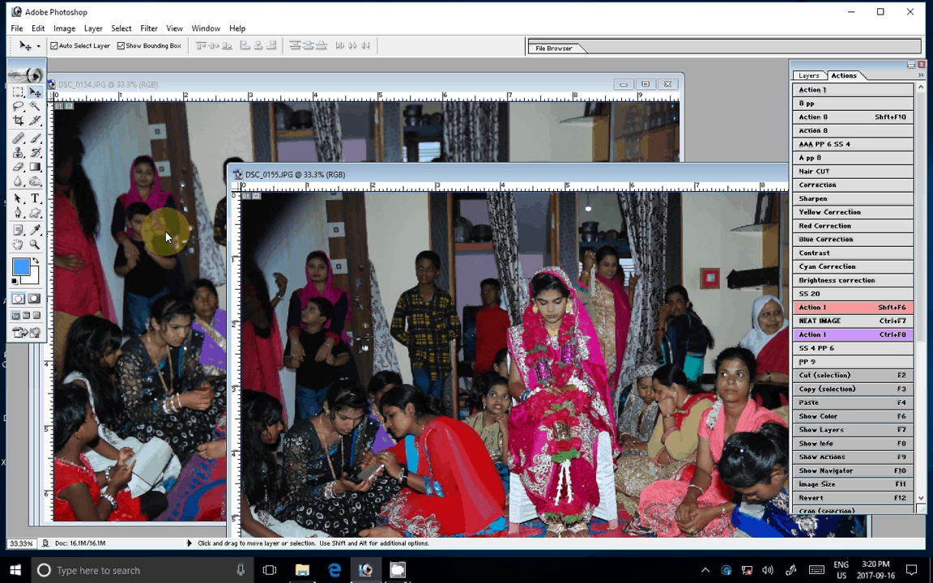
Close the DSC_0154, DSC_0153 and DSC_0151 photos.
left_click(166, 236)
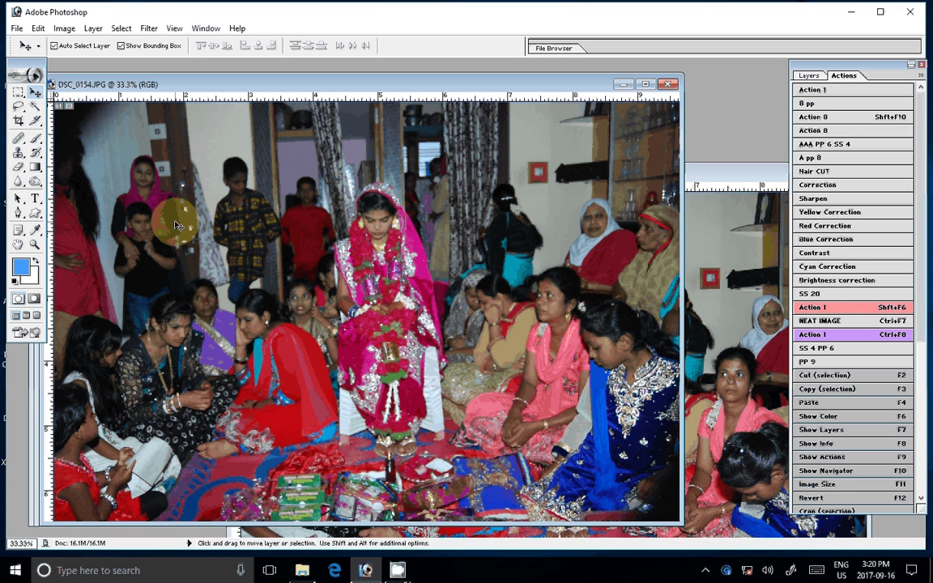
key("ctrl+w")
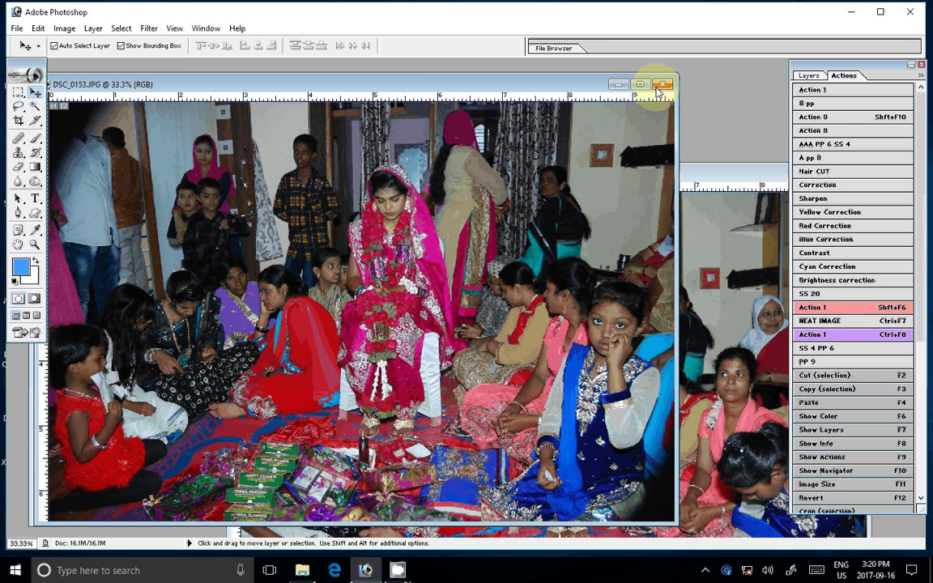
left_click(660, 85)
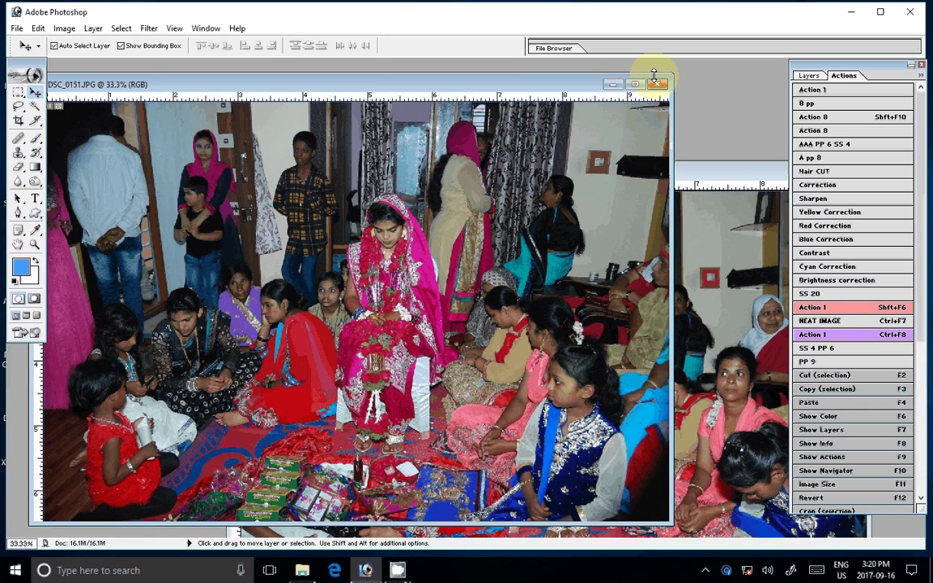
left_click(657, 84)
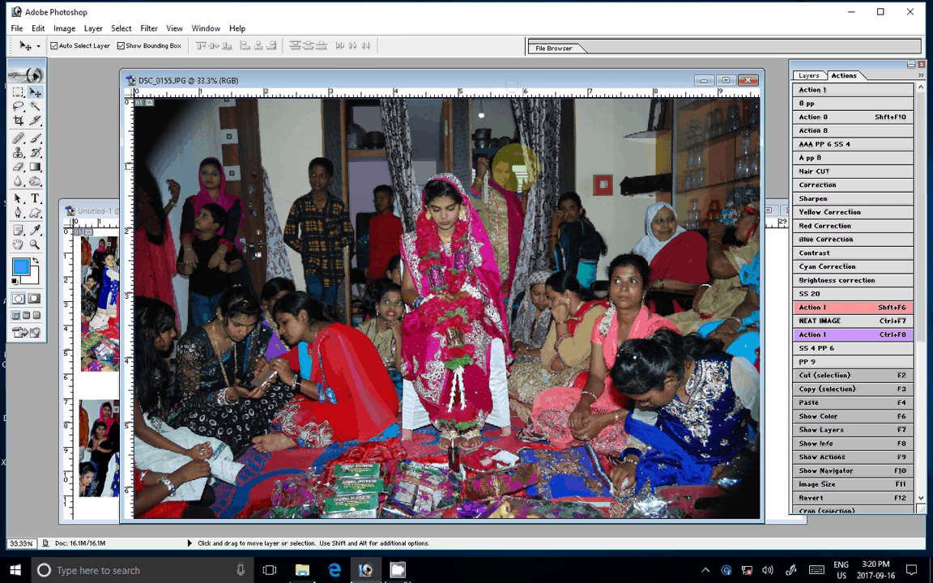
Zoom in on the woman behind the bride in DSC_0155, then fit the photo back in view.
key("z")
left_click_drag(513, 167, 568, 226)
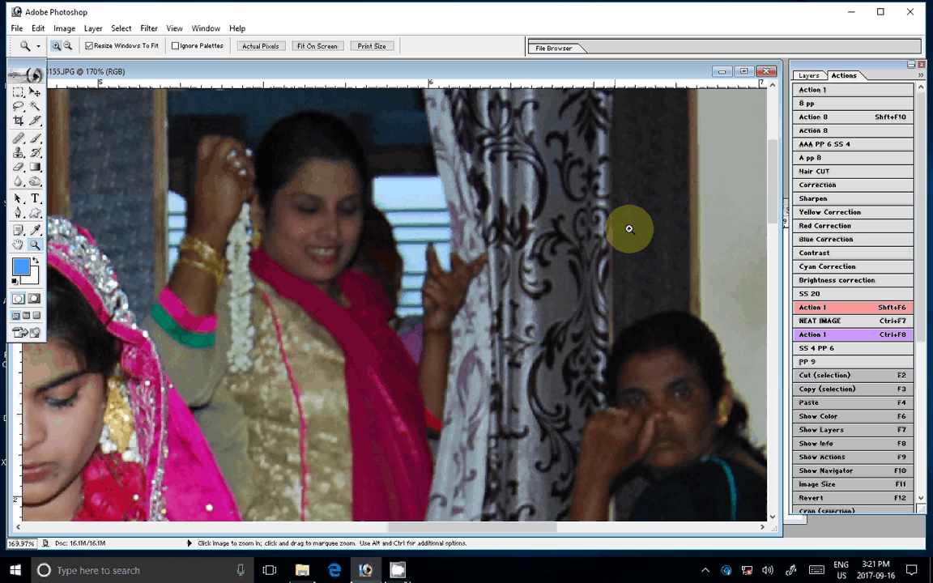
left_click(860, 147)
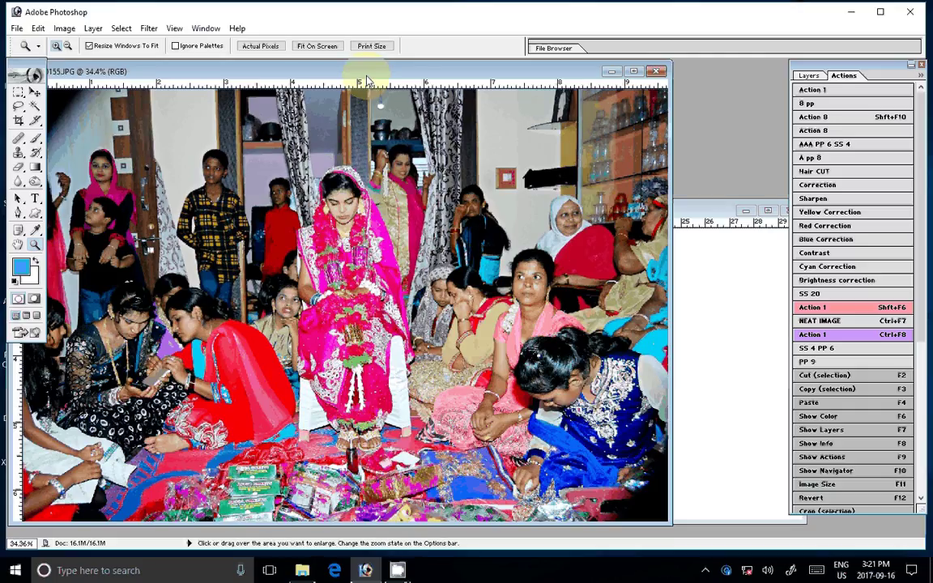
Resize DSC_0155, paste it beside the first photo at the spread's top, then close it unsaved.
key("F11")
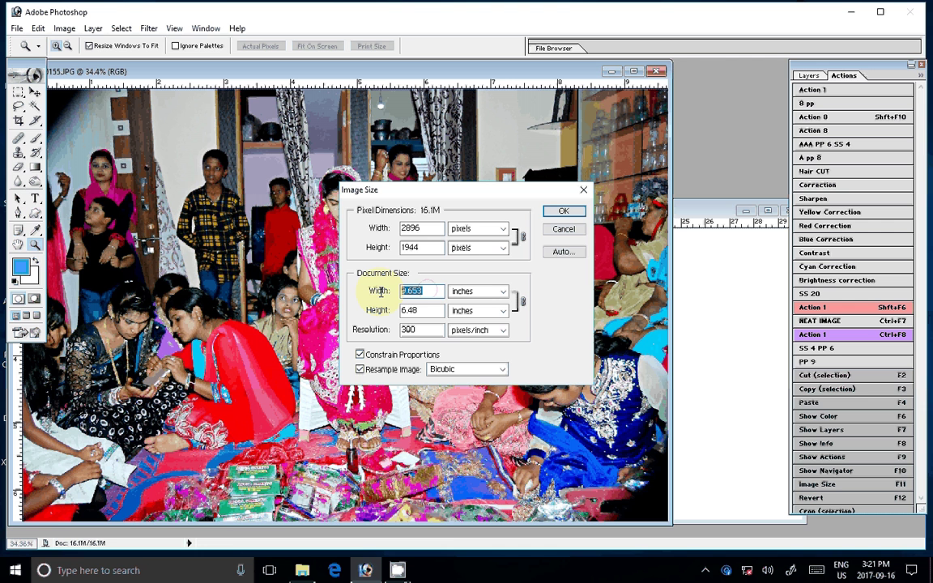
left_click(555, 212)
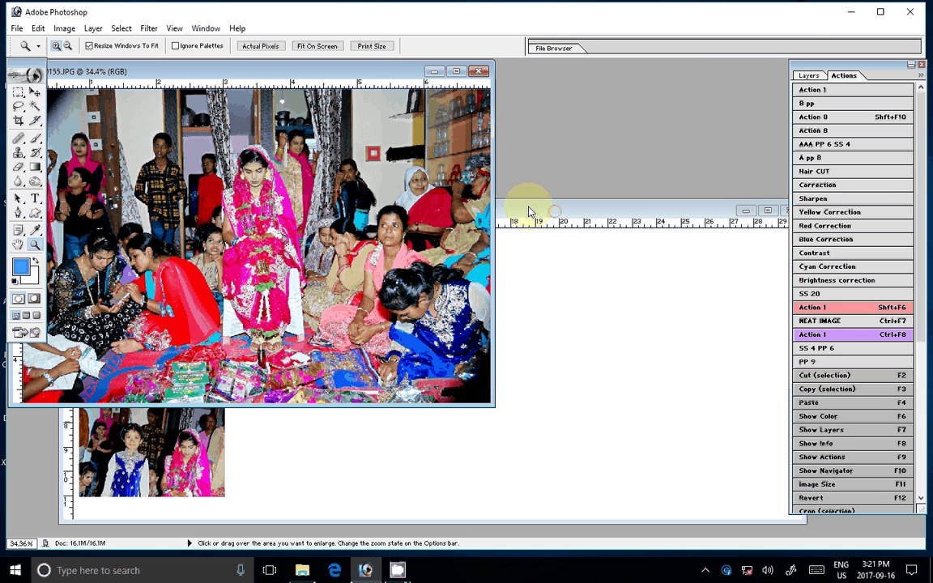
left_click(528, 212)
key("ctrl+v")
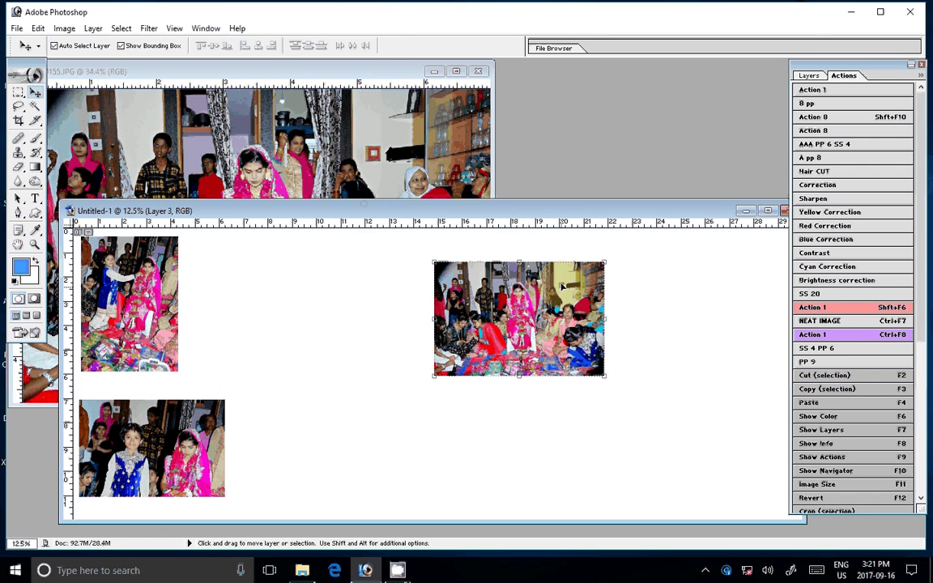
mouse_move(563, 286)
left_mouse_down()
mouse_move(292, 277)
mouse_move(355, 275)
left_mouse_up()
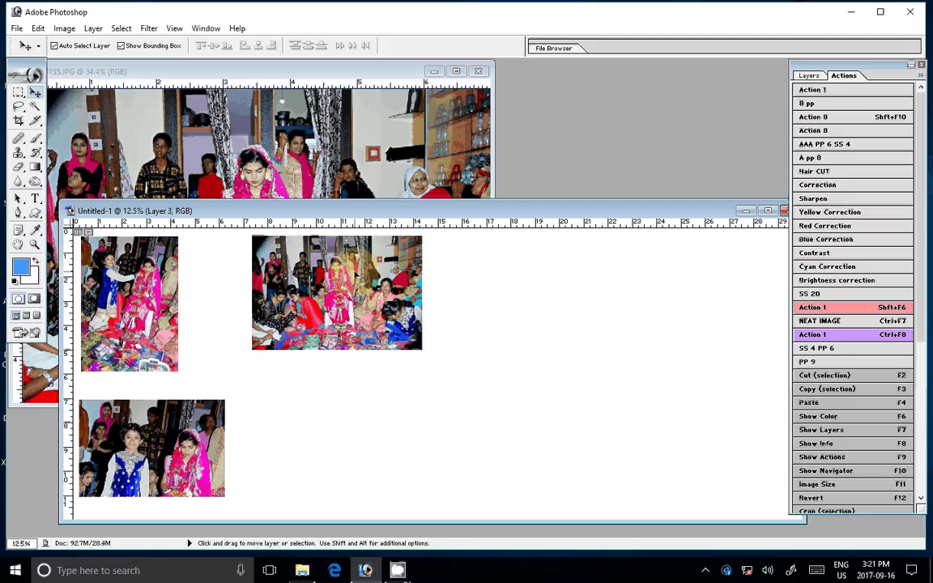
left_click(478, 71)
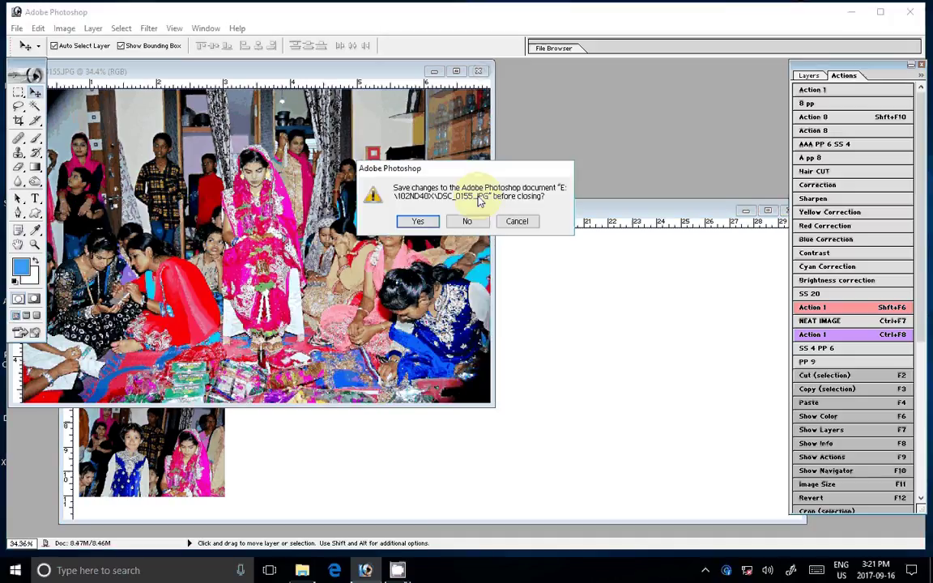
left_click(468, 221)
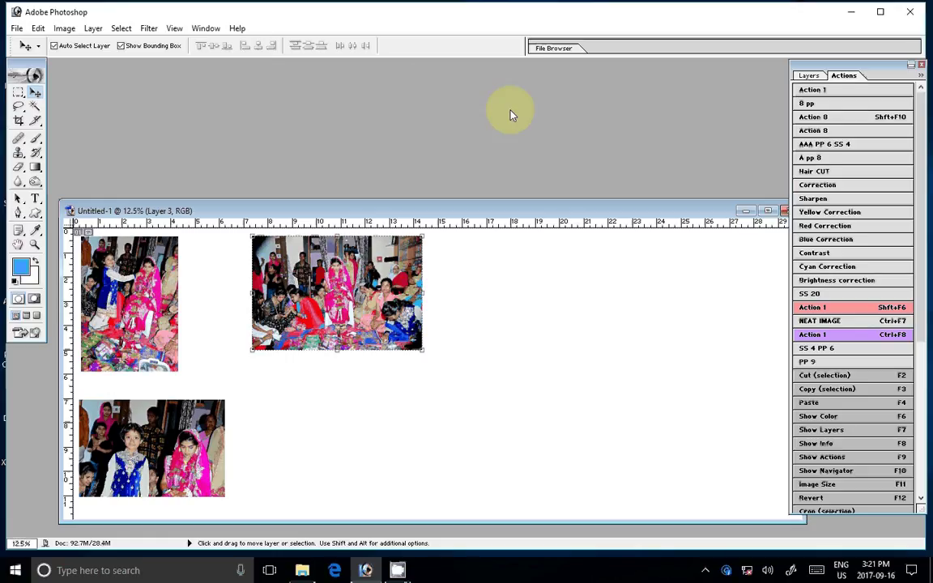
Delete the already-used photos from the 102ND40X folder.
left_click(397, 571)
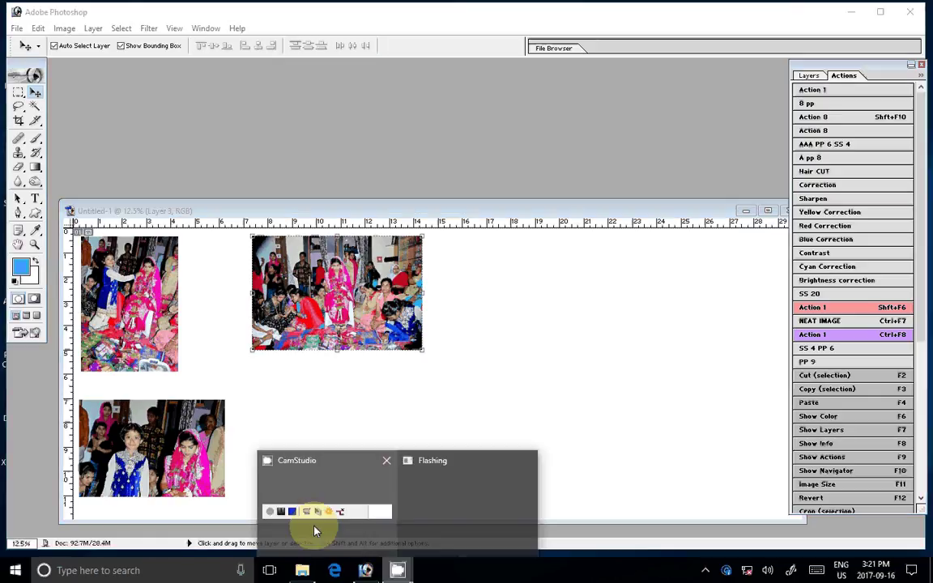
left_click(302, 570)
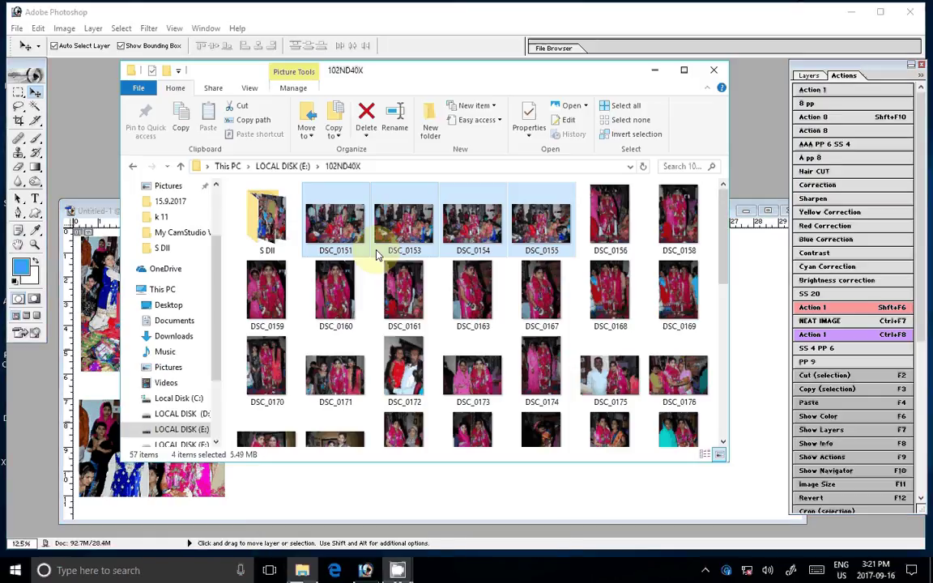
key("Delete")
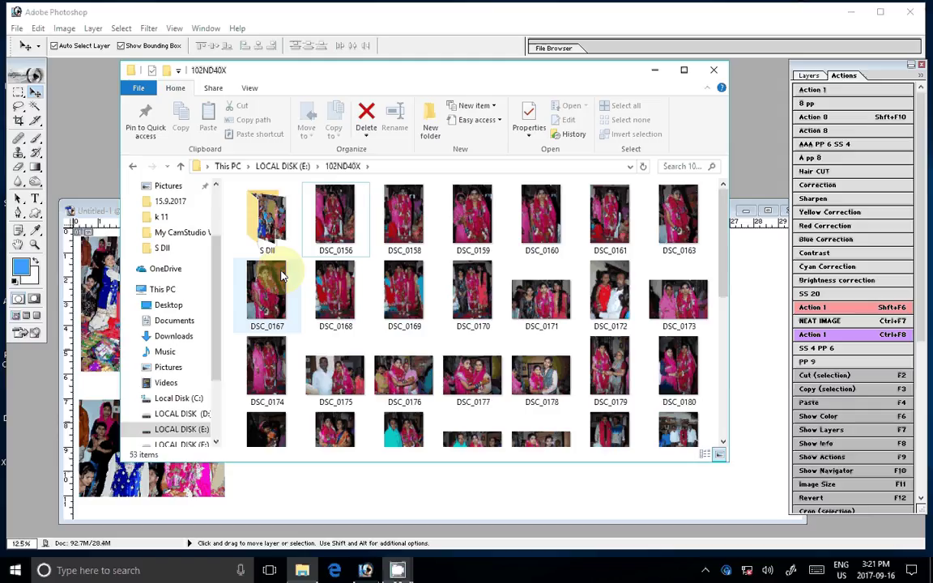
Open DSC_0156 and DSC_0158 in Photoshop, then close both.
left_click(365, 225)
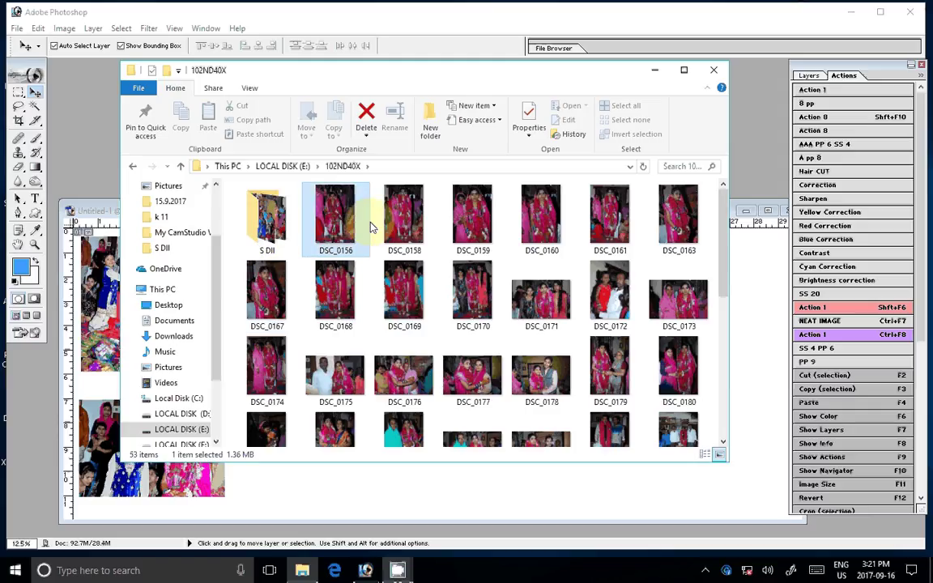
left_click(373, 226, "ctrl")
mouse_move(373, 227)
left_mouse_down()
mouse_move(232, 167)
mouse_move(93, 147)
left_mouse_up()
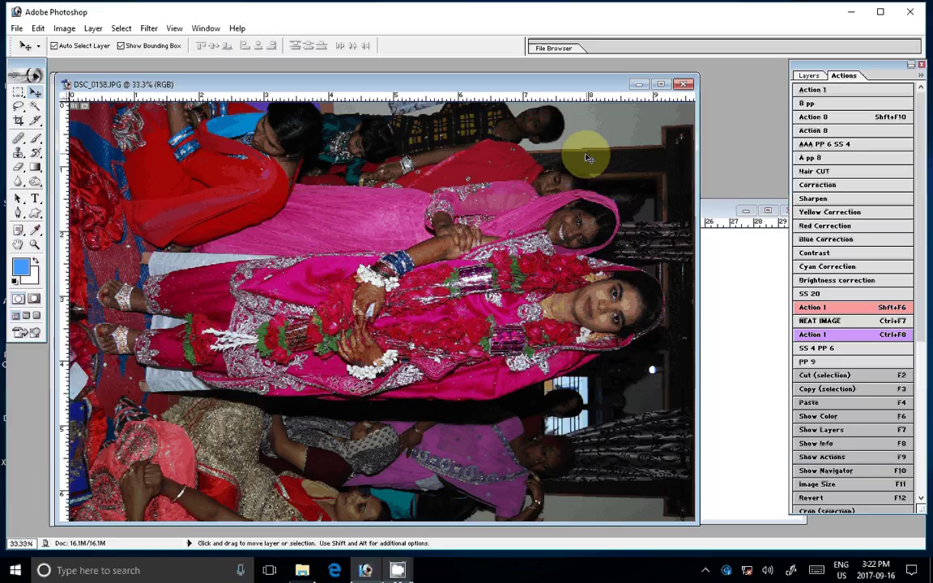
left_click(683, 85)
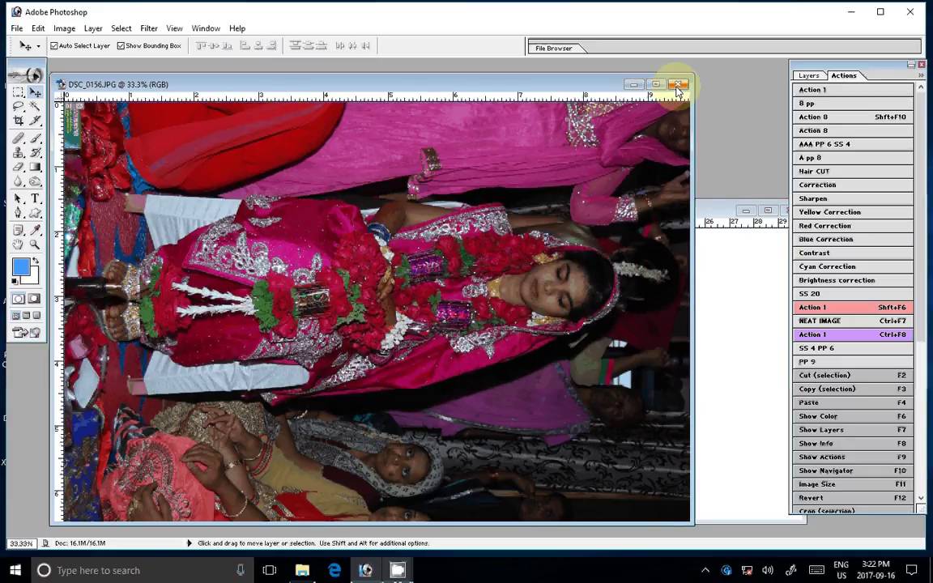
left_click(679, 85)
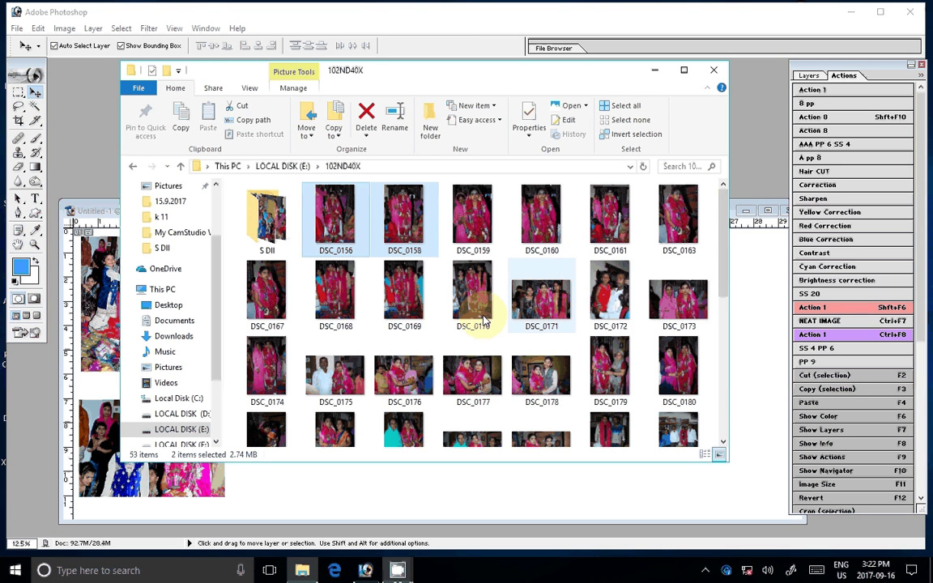
Open DSC_0168 through DSC_0170 together in Photoshop.
left_click(335, 295)
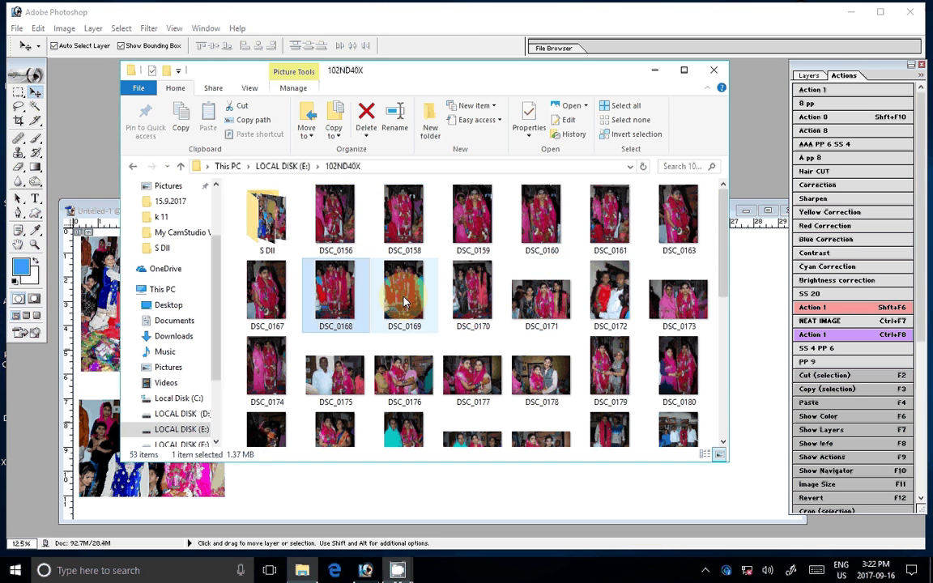
left_click(472, 294, "shift")
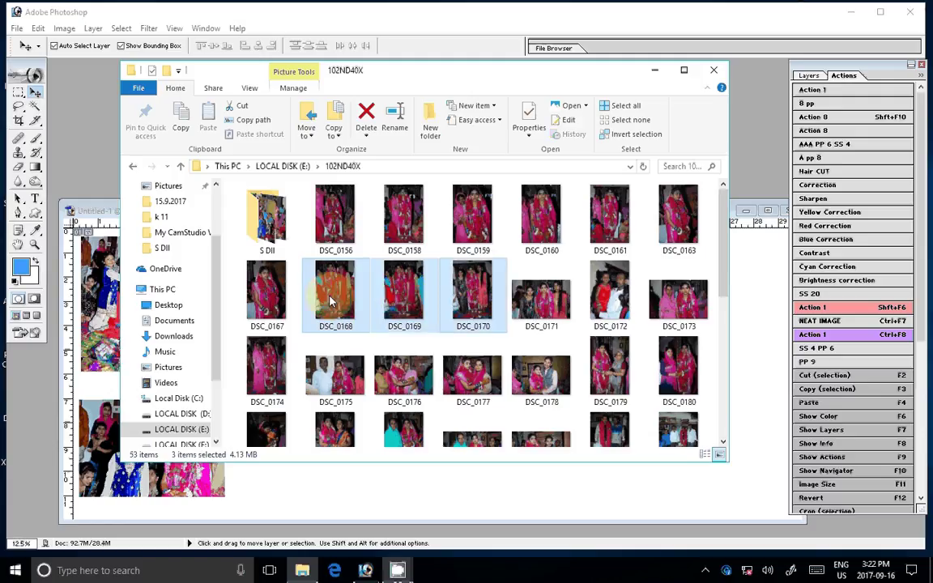
left_click_drag(330, 302, 369, 124)
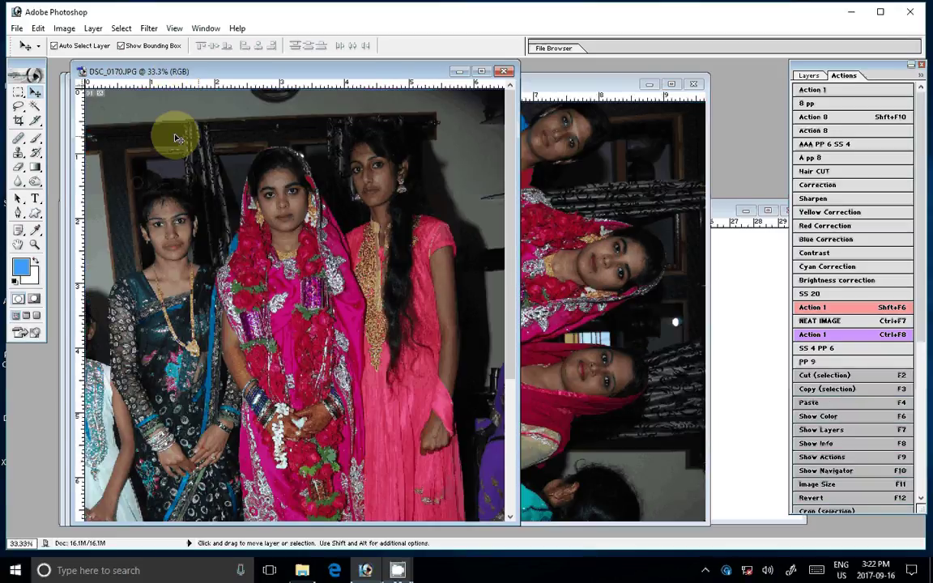
Brighten DSC_0170, drag it onto the spread's right side and enlarge it to the right edge.
left_click(851, 152)
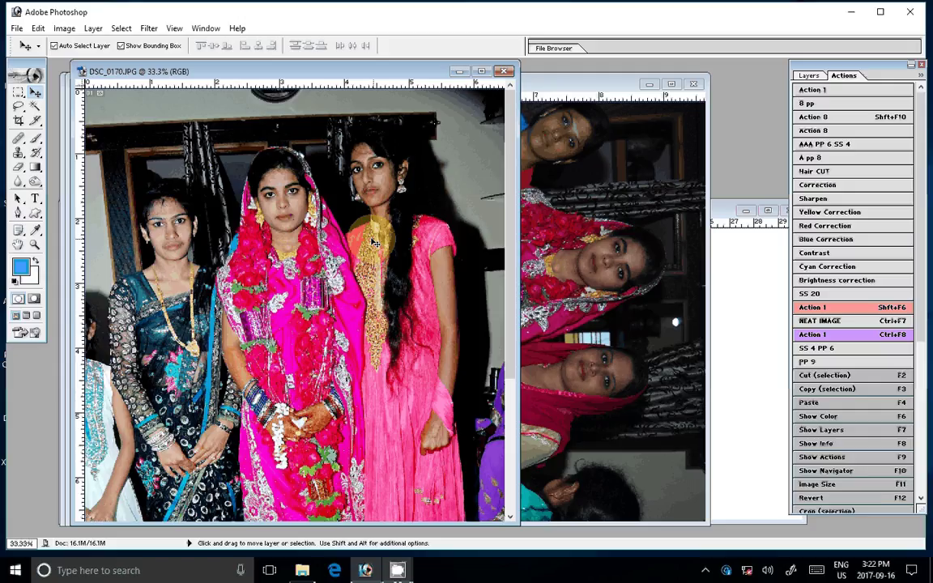
left_click_drag(374, 243, 672, 332)
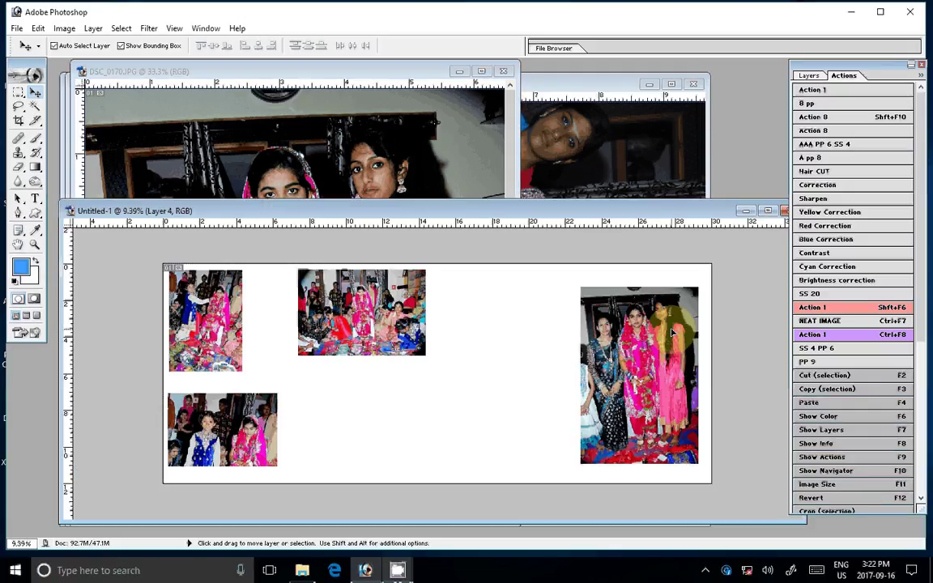
key("shift+F6")
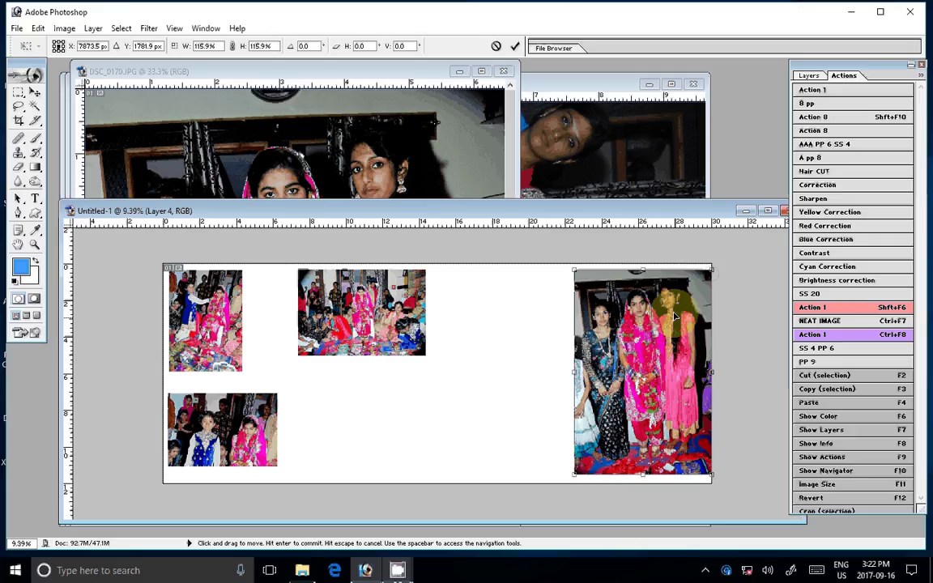
left_click_drag(713, 266, 717, 266)
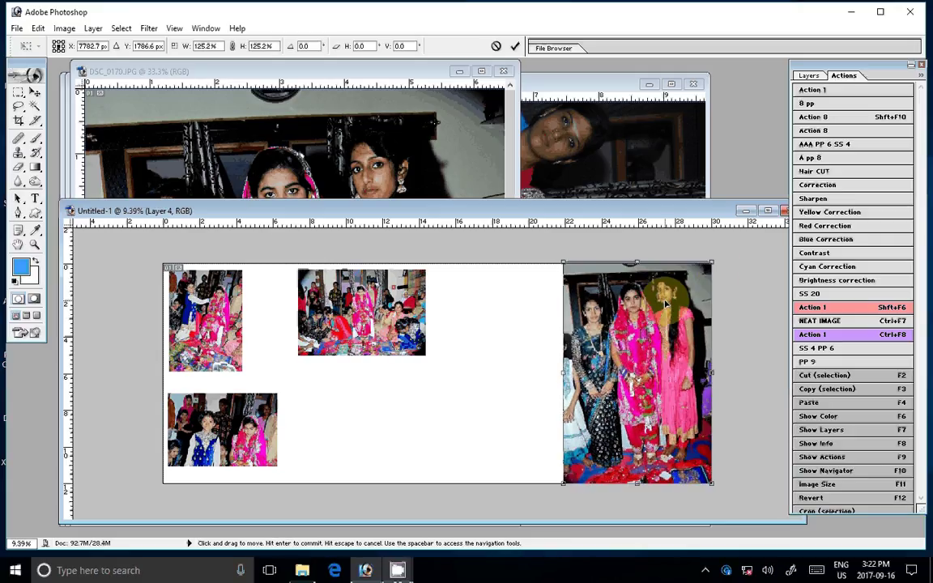
key("Return")
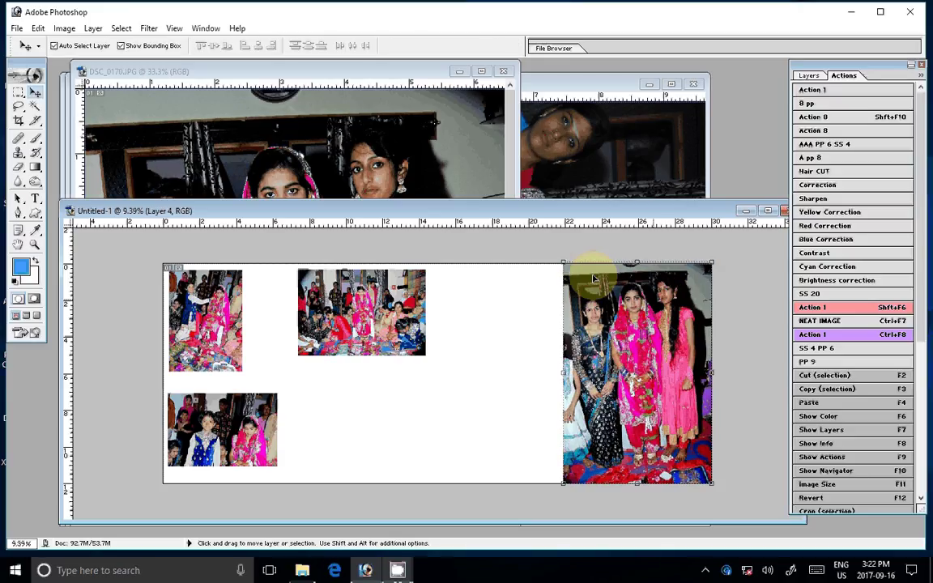
Close the DSC_0170 source photo without saving.
left_click(497, 186)
key("ctrl+w")
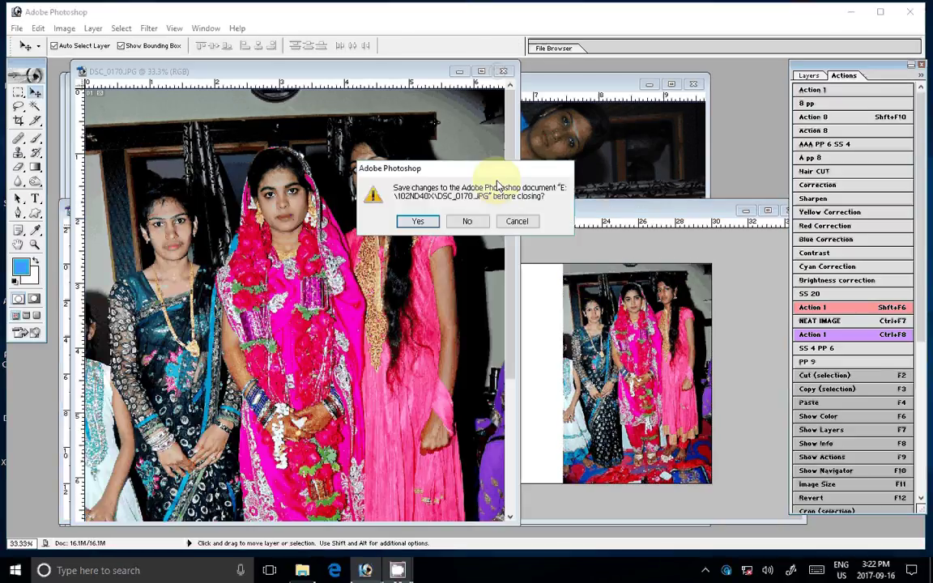
key("n")
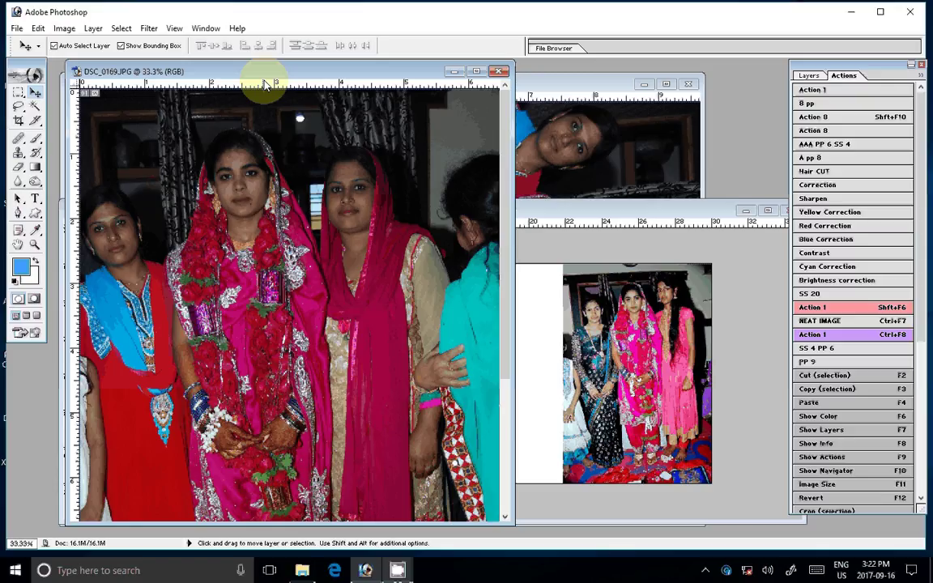
Brighten DSC_0169 with the saved action, drag it into Untitled-1 and scale it to 120.6%.
key("ctrl+0")
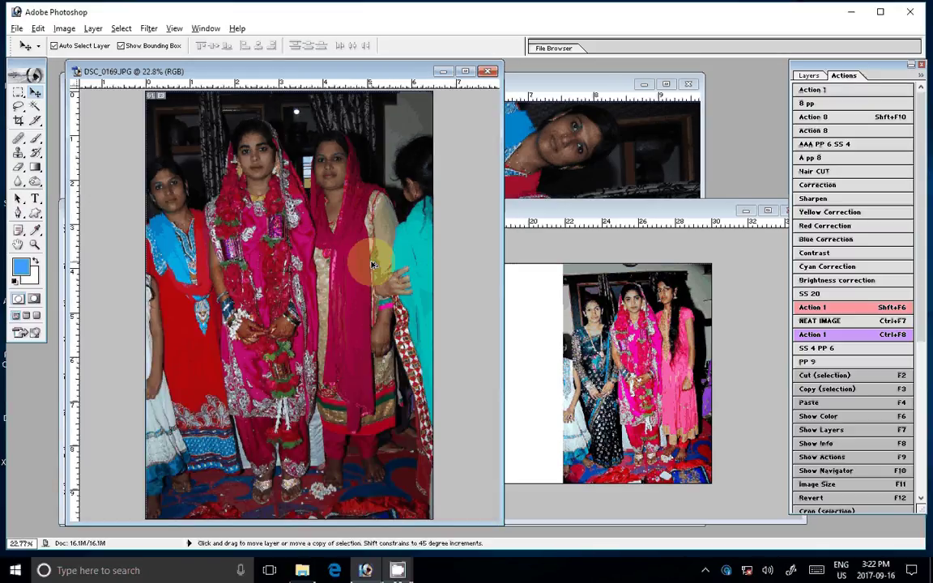
left_click(883, 135)
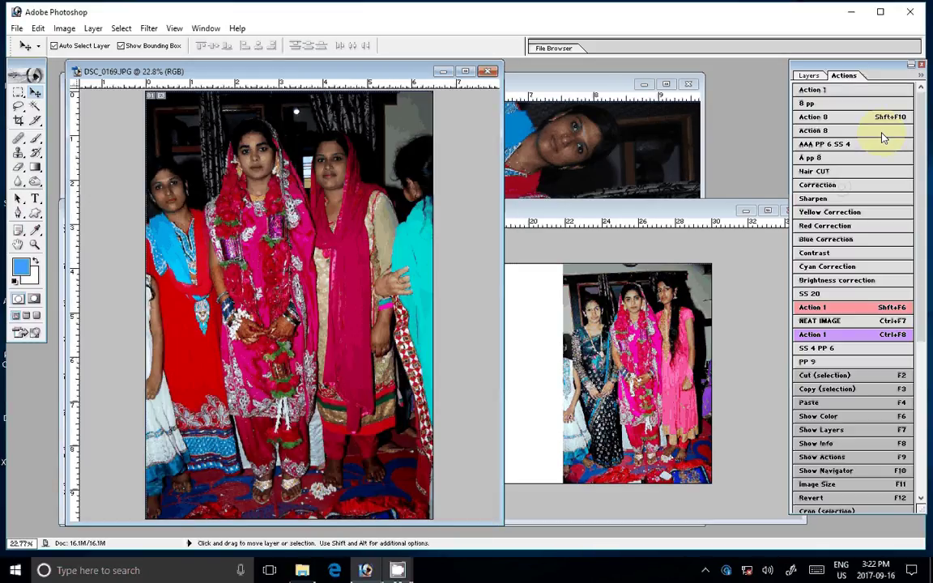
left_click(837, 118)
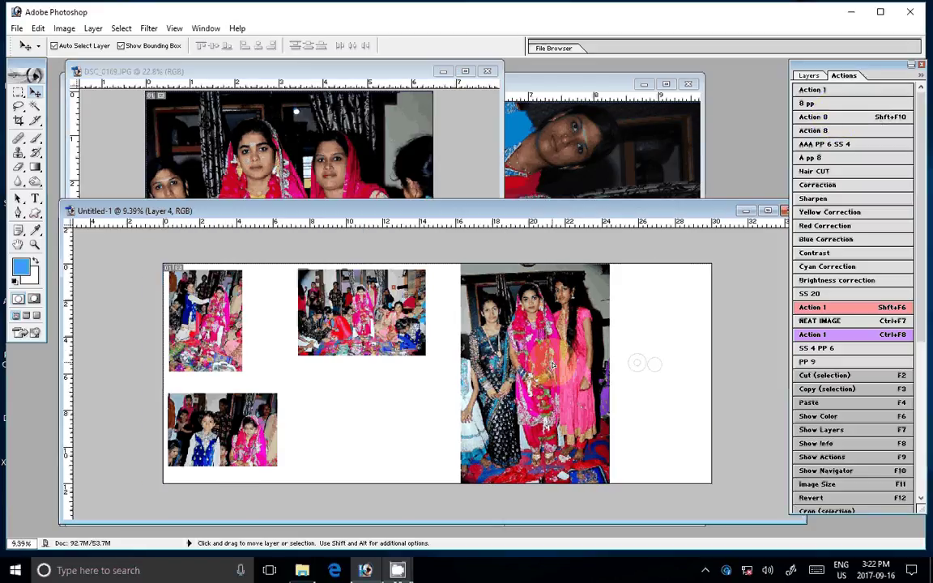
left_click(260, 207)
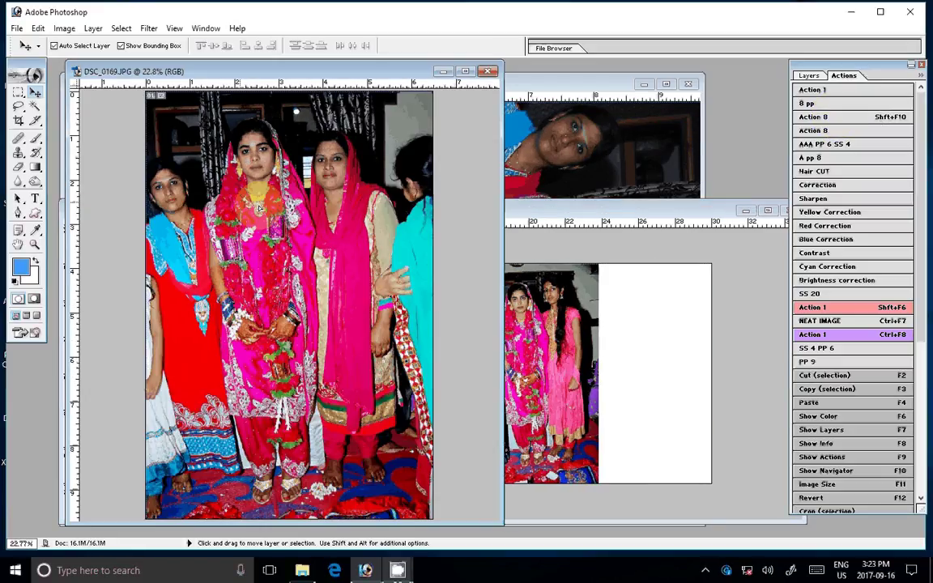
left_click_drag(260, 208, 630, 341)
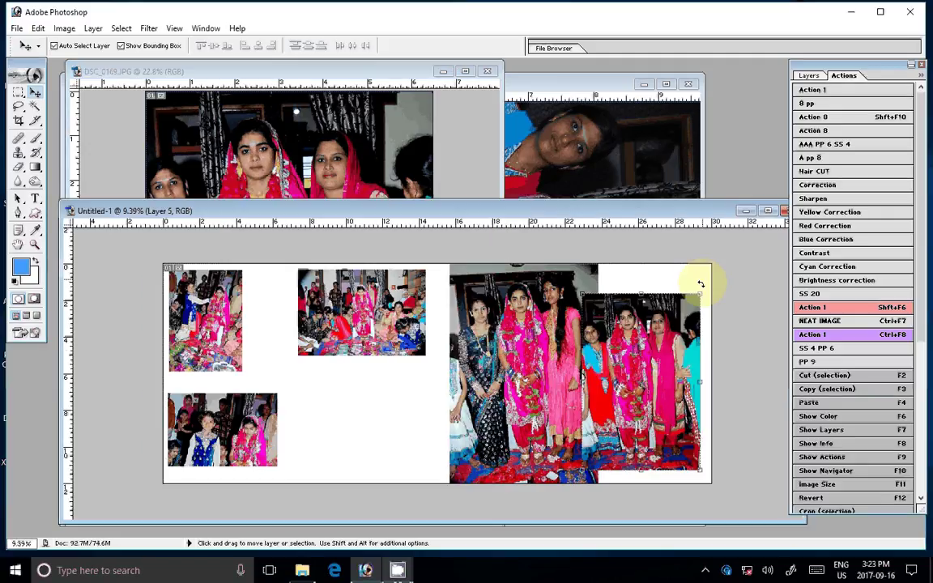
left_click_drag(701, 285, 711, 264)
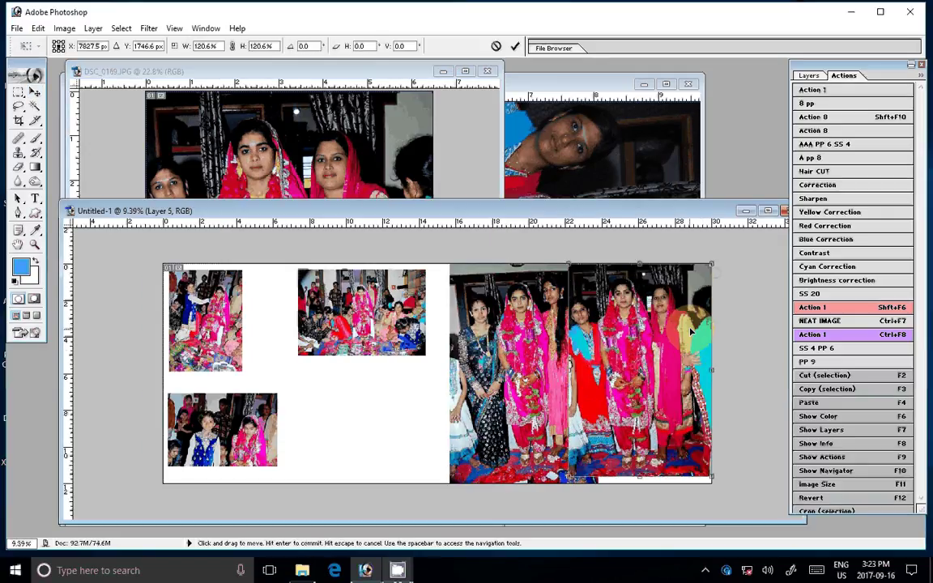
left_click_drag(691, 332, 699, 332)
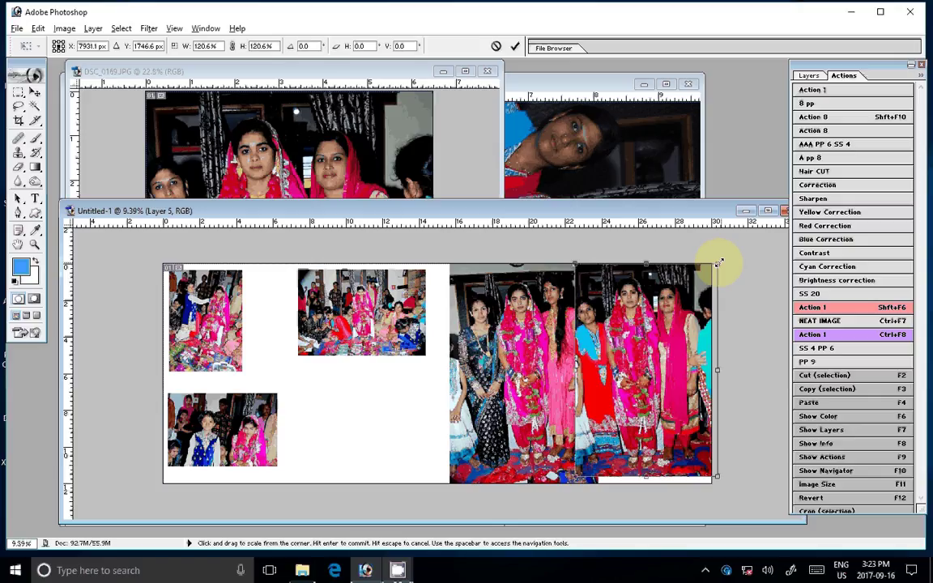
key("Return")
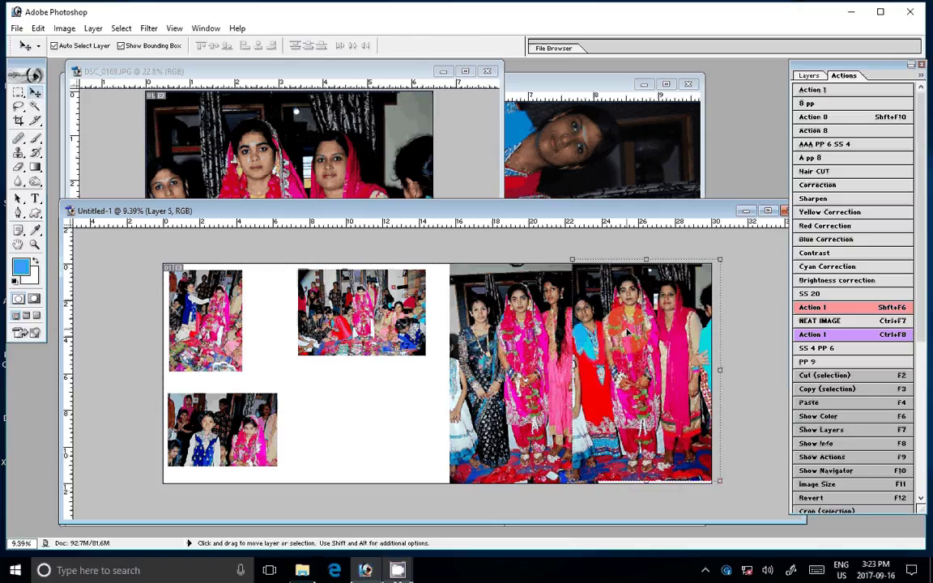
Add a centre guide and align both group photos against it, nudging the small middle photo left.
left_click_drag(514, 354, 495, 354)
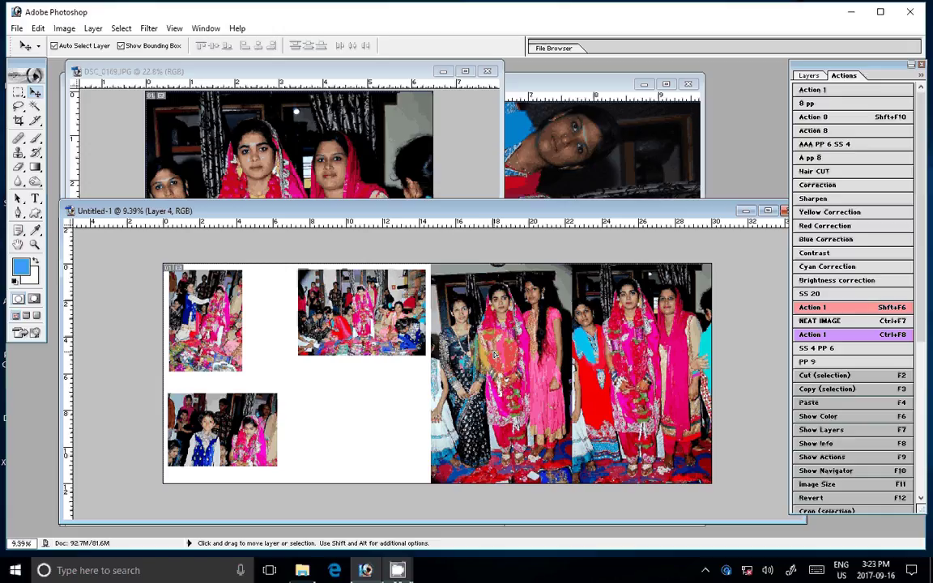
left_click_drag(495, 354, 507, 357)
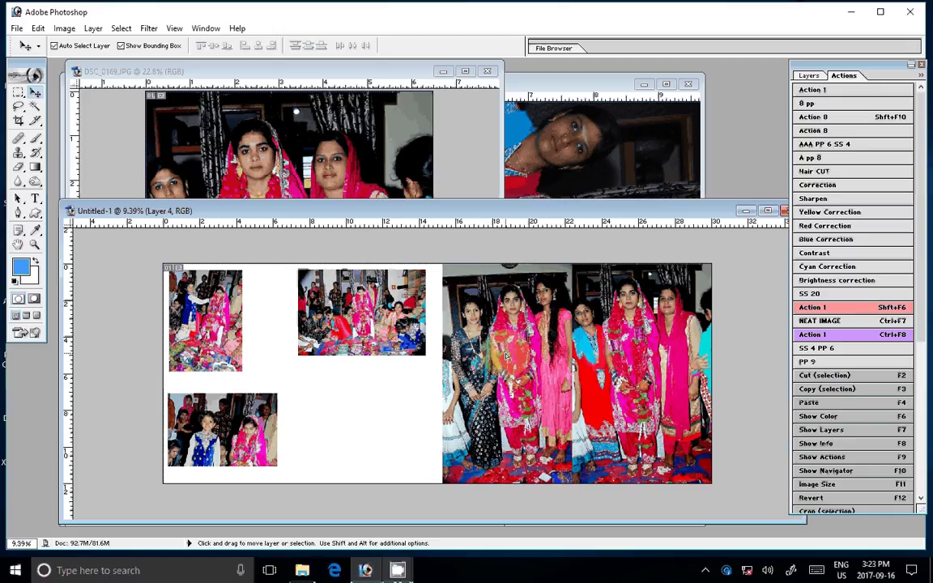
left_click(444, 253)
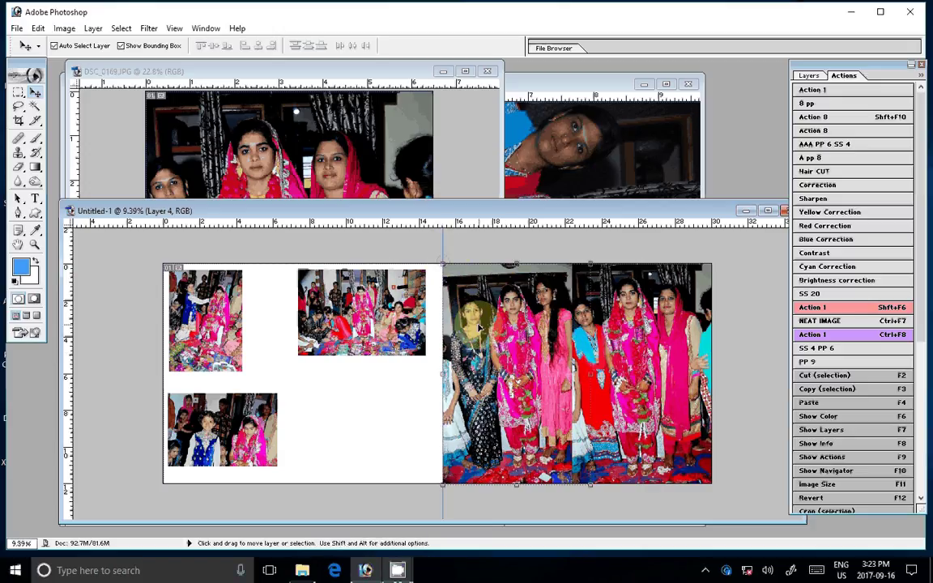
left_click(657, 355)
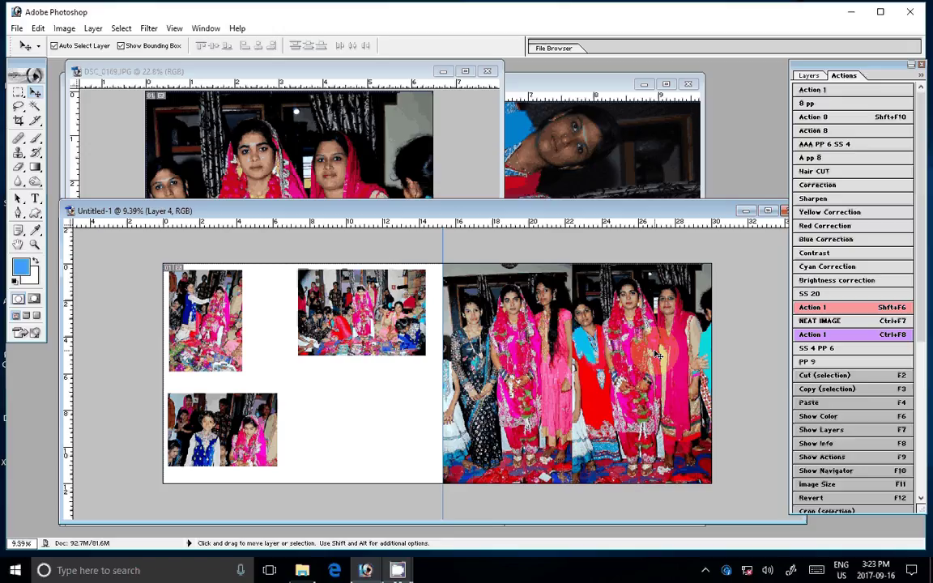
mouse_move(658, 355)
left_mouse_down()
mouse_move(605, 362)
mouse_move(619, 362)
left_mouse_up()
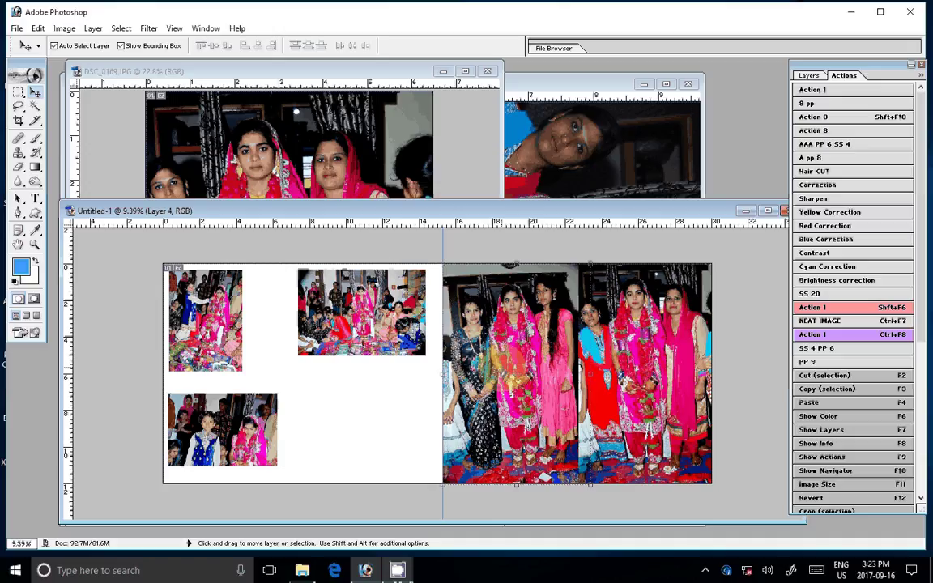
key("shift+Right")
key("shift+Right")
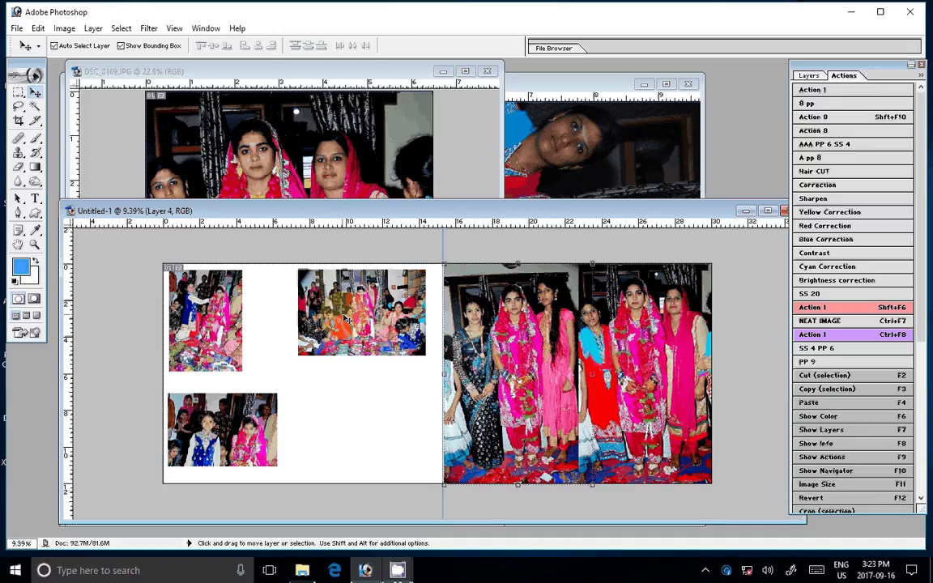
left_click_drag(346, 319, 325, 323)
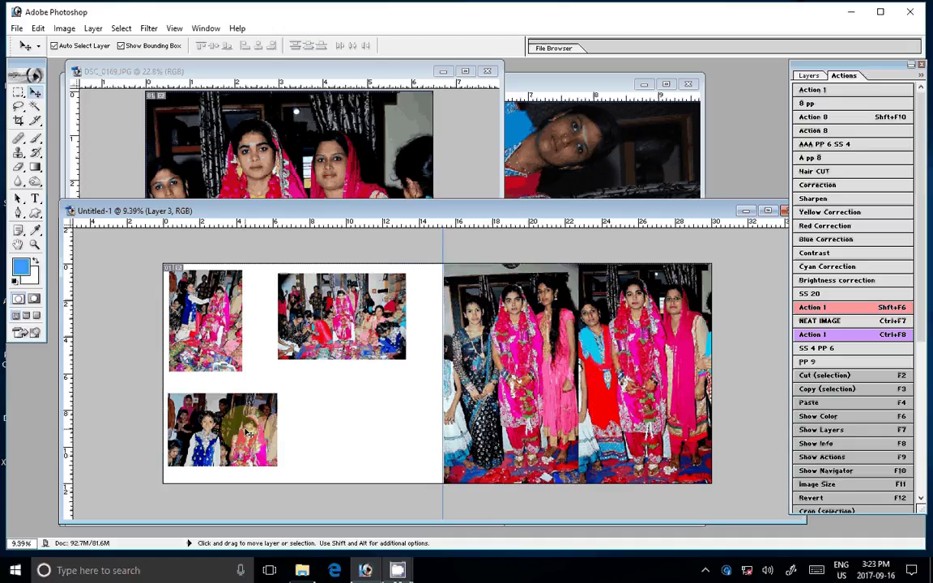
Close the DSC_0169 source photo without saving.
key("ctrl+w")
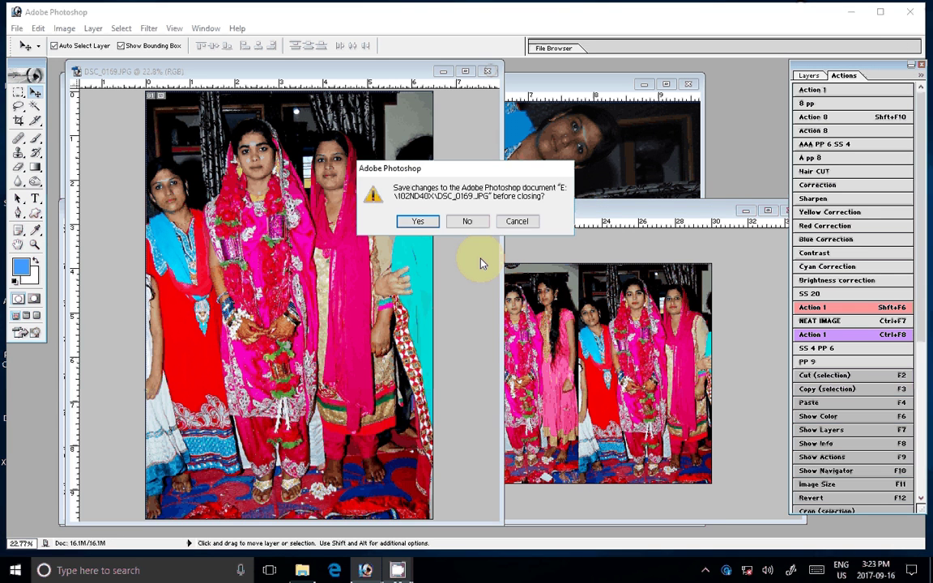
left_click(468, 221)
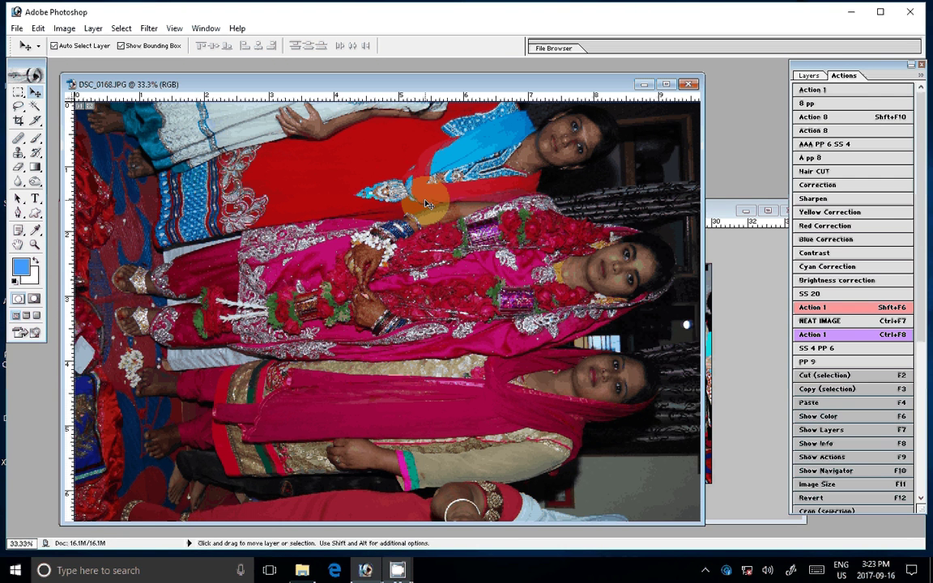
left_click_drag(427, 204, 377, 203)
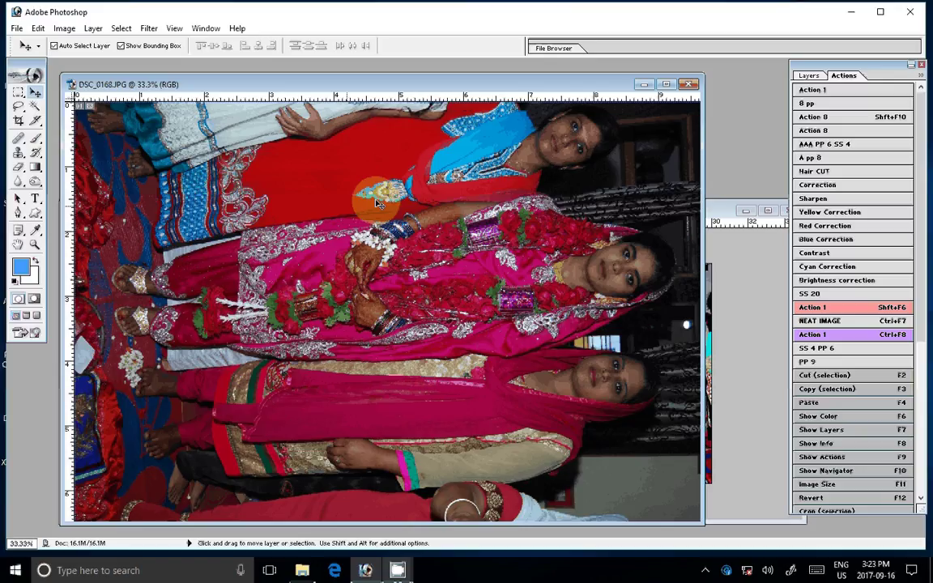
Rotate DSC_0168 90° upright, close it, and switch back to the 102ND40X folder.
key("F12")
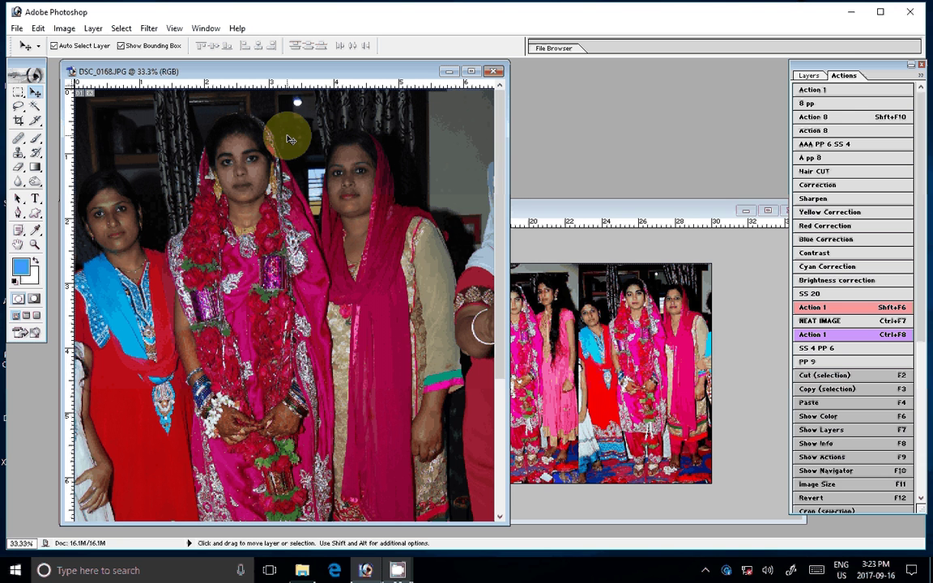
left_click(493, 72)
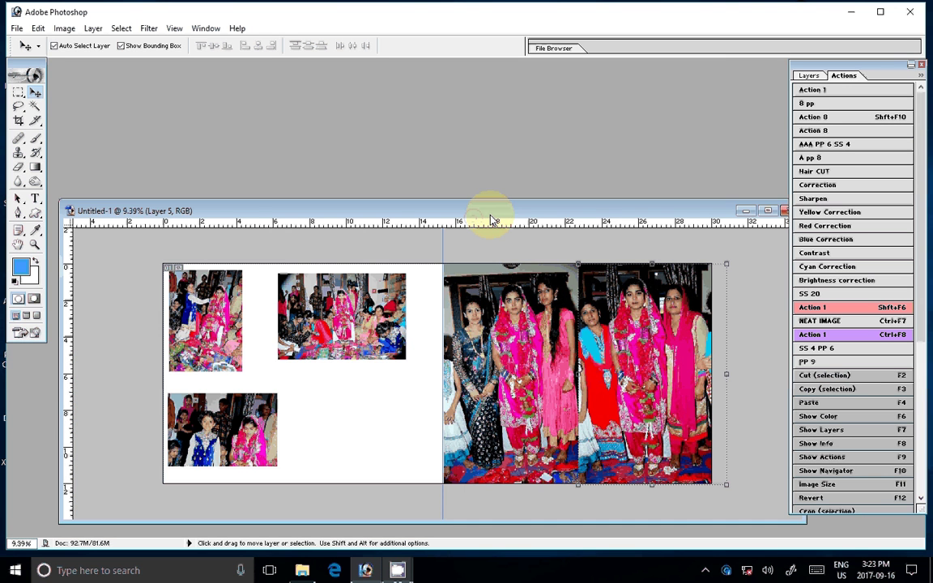
left_click(340, 299)
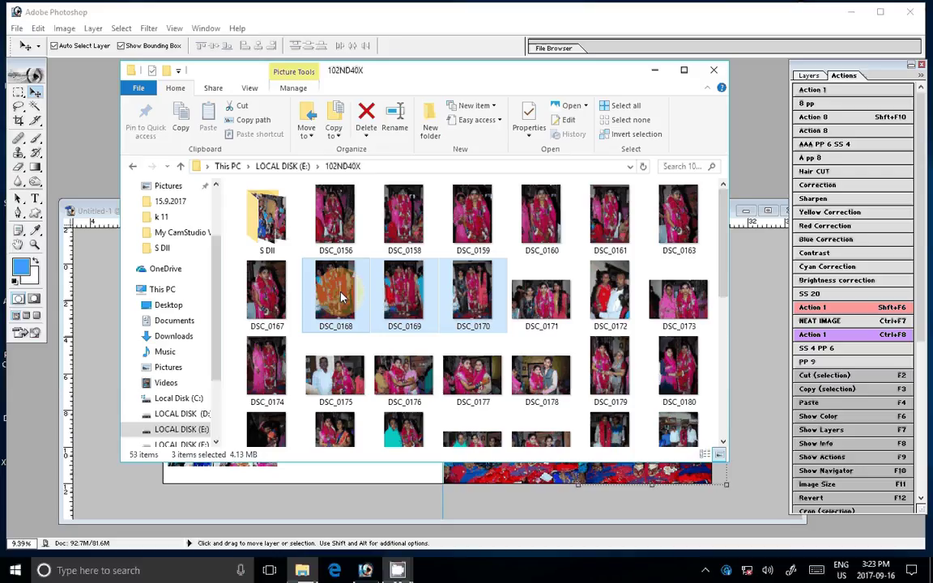
Delete DSC_0168–DSC_0170 from 102ND40X, then select DSC_0171 and DSC_0173.
key("Delete")
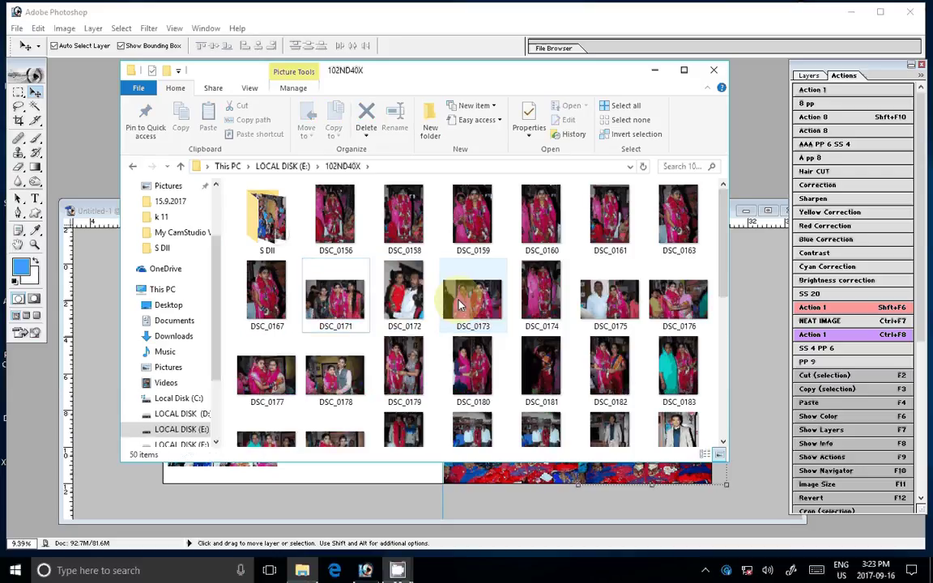
left_click(329, 303)
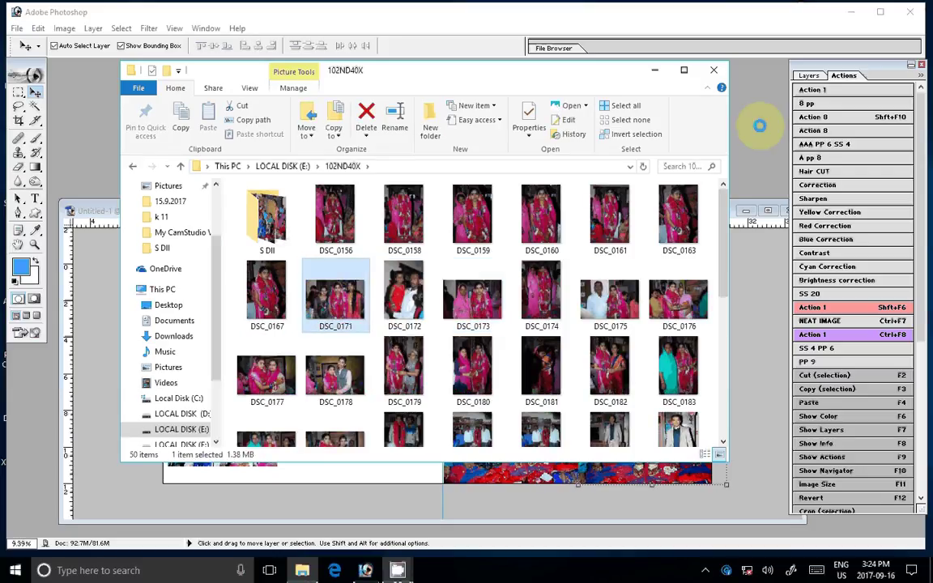
left_click(482, 306)
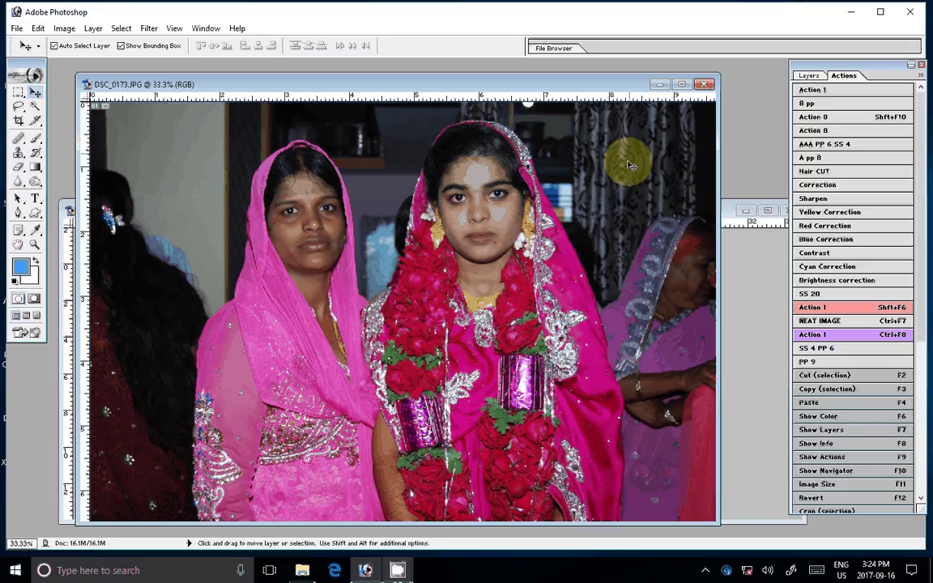
Brighten DSC_0173 with the Correction action, set its width to 7 inches, and drag it into Untitled-1.
left_click(833, 189)
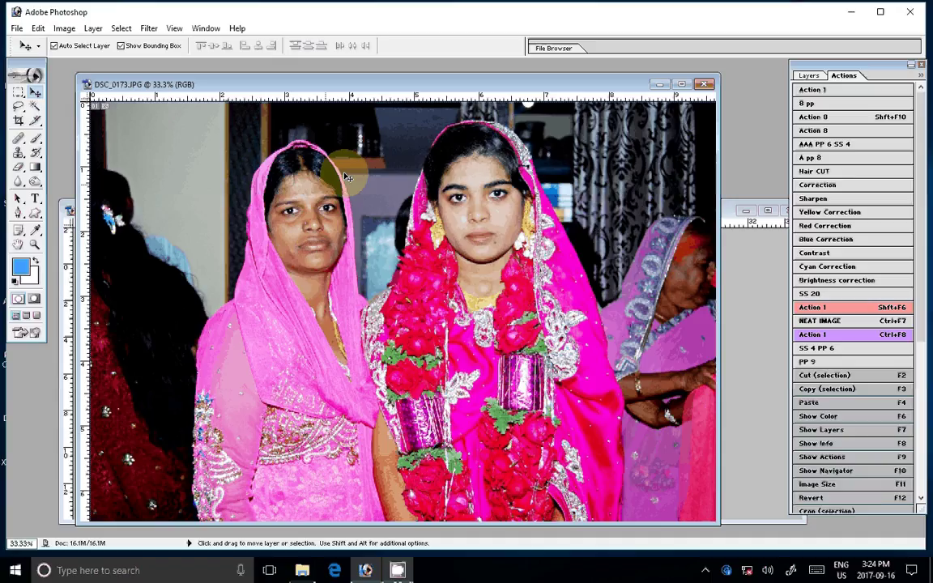
key("F11")
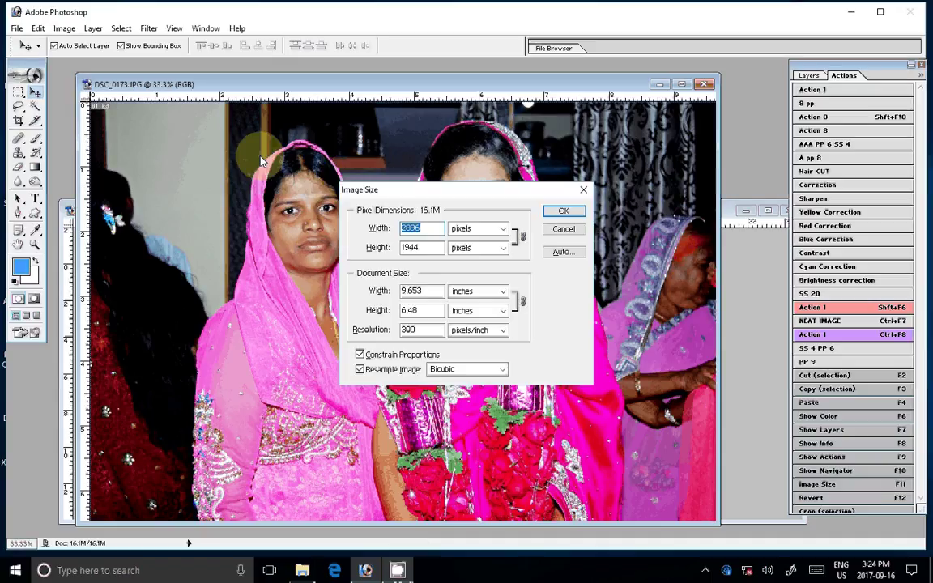
key("Tab")
key("Tab")
type("7")
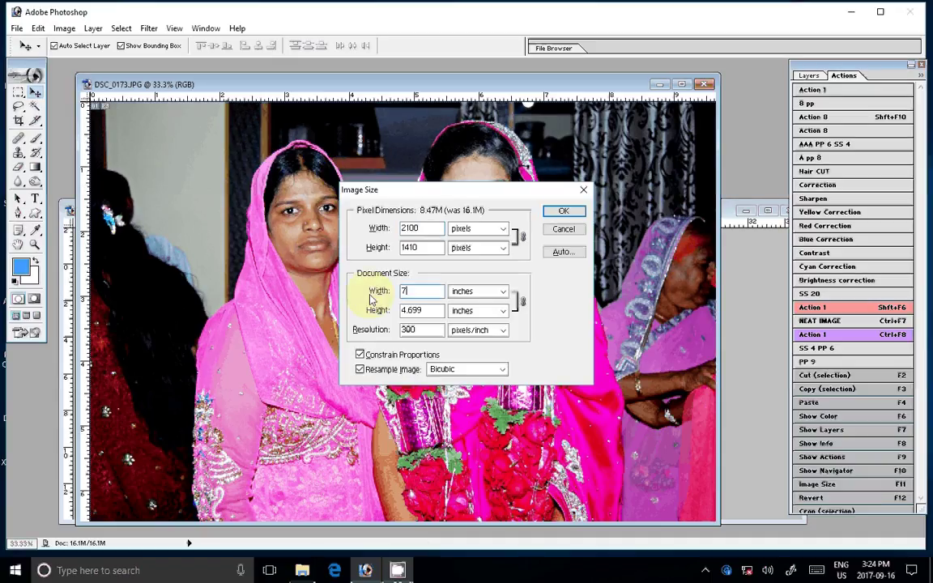
key("Return")
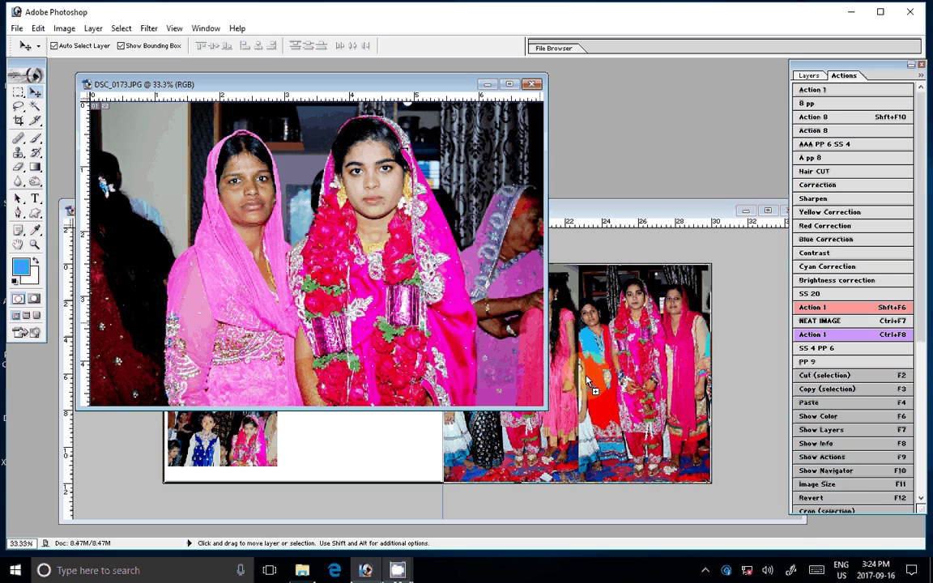
left_click_drag(589, 380, 392, 428)
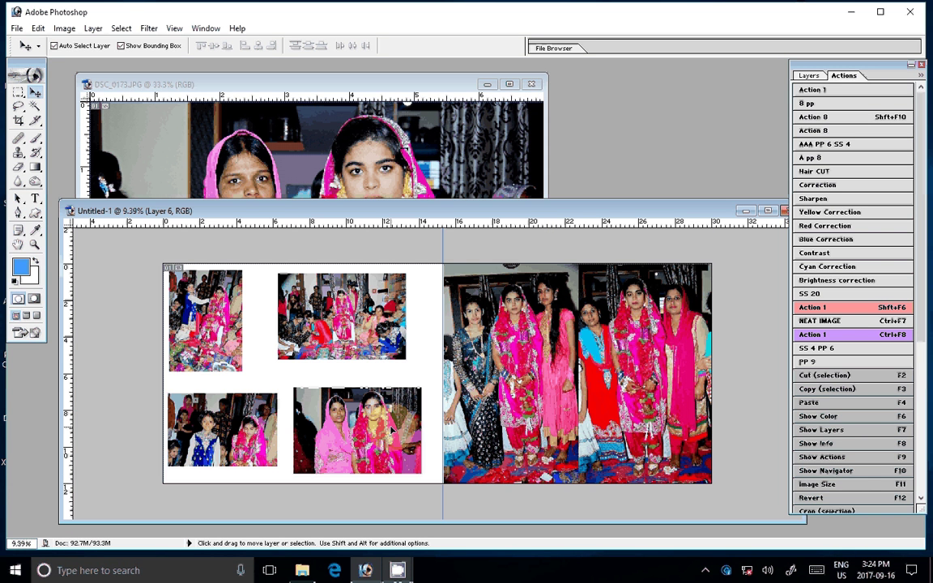
Enlarge the bottom-left photo and shift the bottom-right photo slightly right on the left page.
left_click_drag(277, 401, 293, 384)
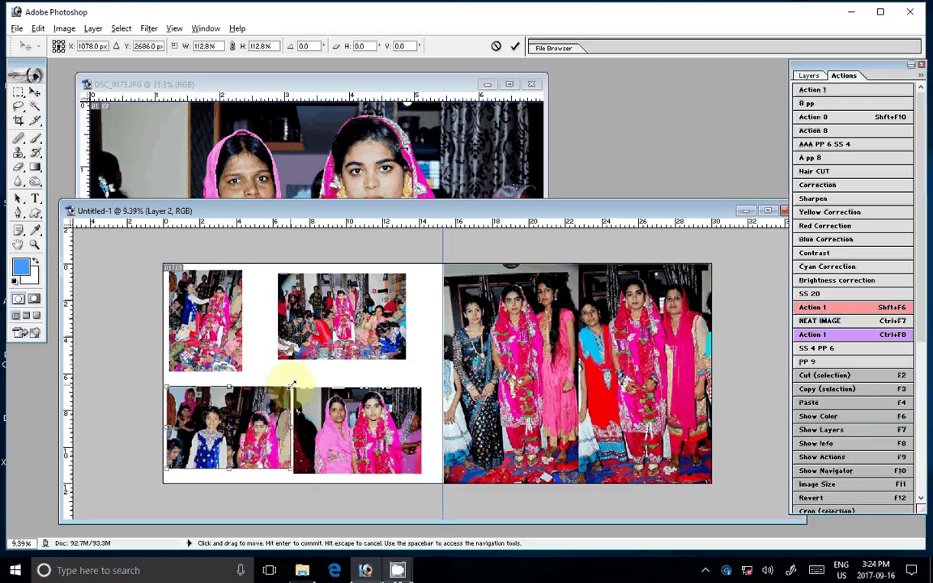
double_click(237, 430)
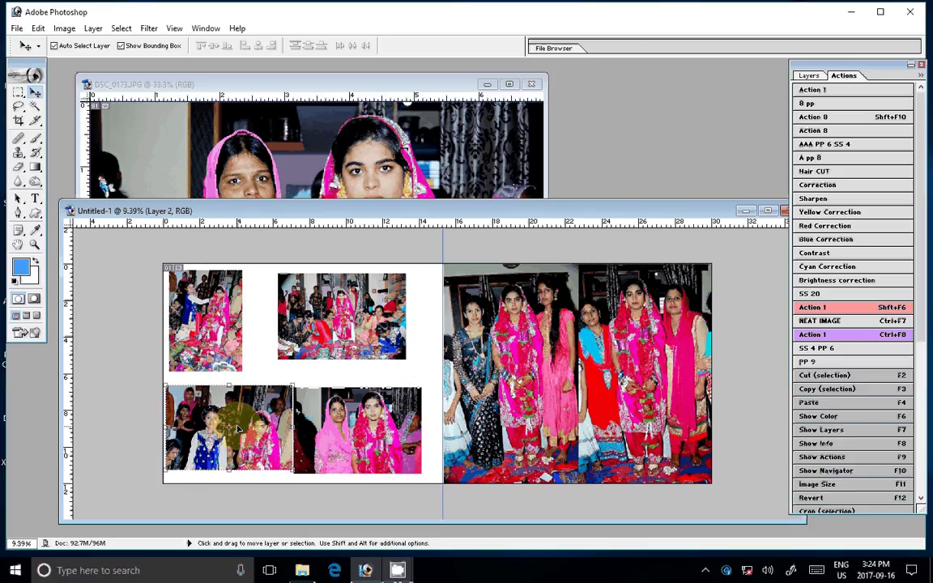
left_click(369, 441)
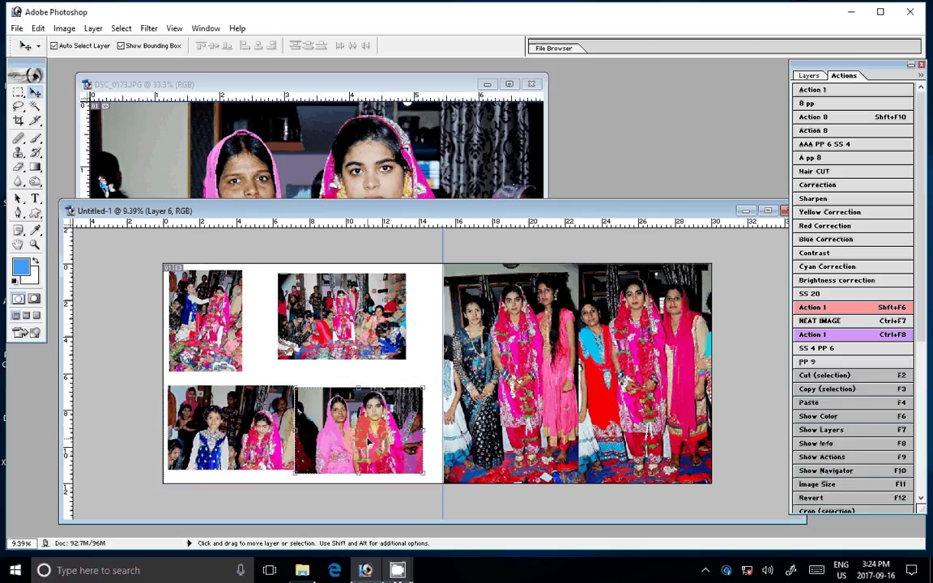
left_click_drag(368, 442, 373, 438)
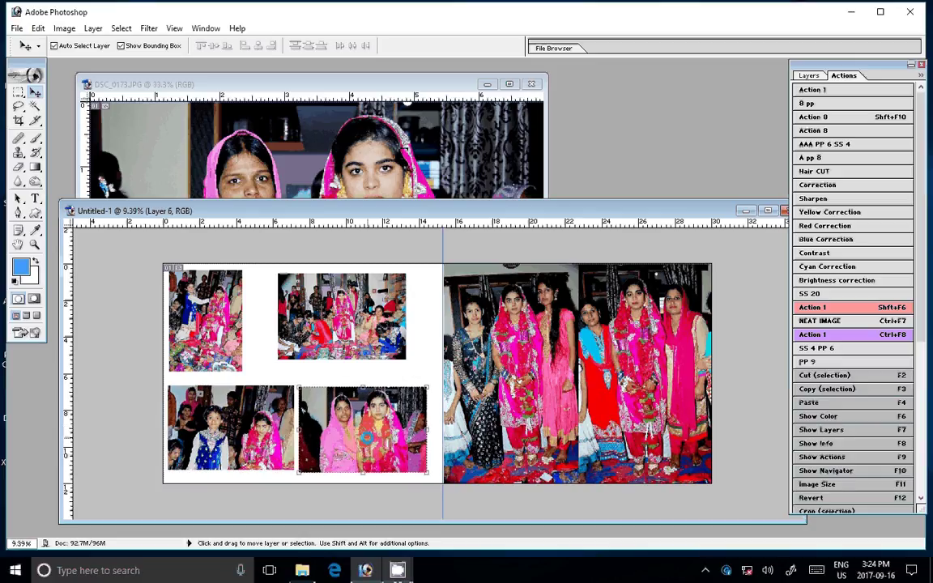
Enlarge the top-middle photo, nudge the top-left photo right, and close DSC_0173.JPG unsaved.
left_click_drag(401, 275, 406, 282)
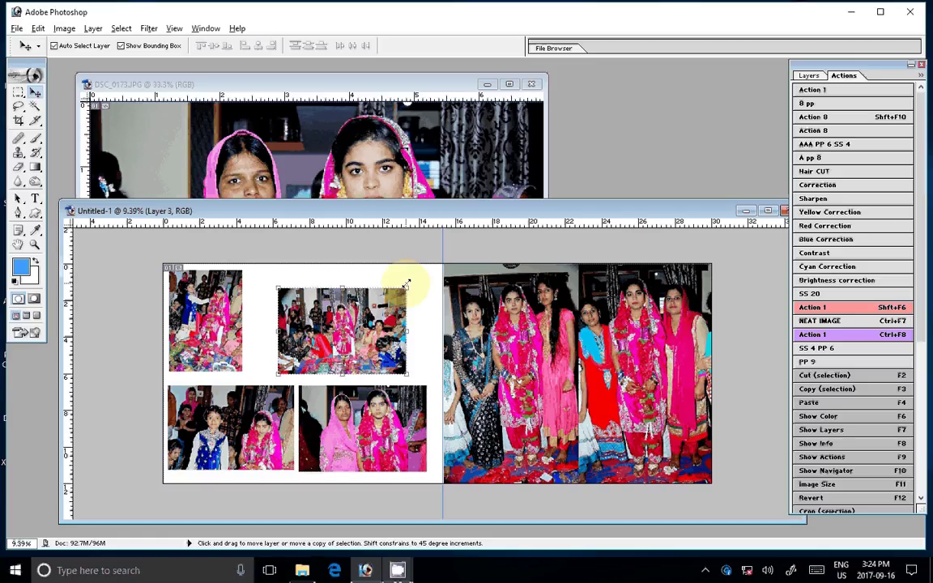
left_click_drag(405, 283, 420, 279)
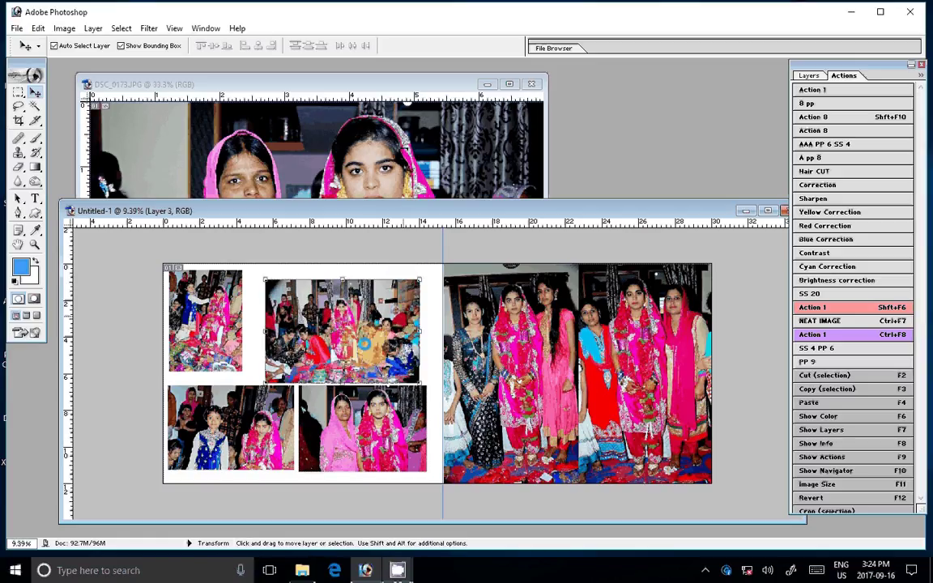
key("Return")
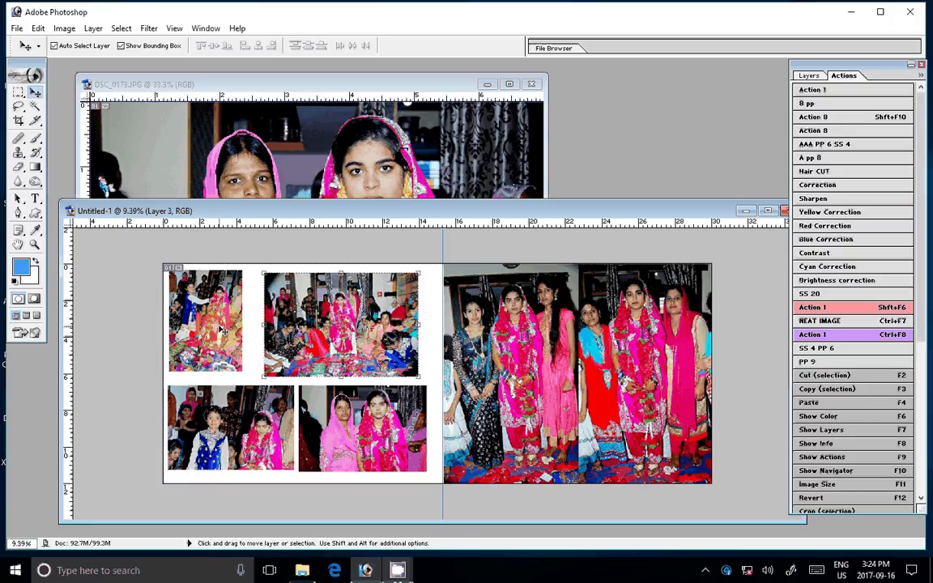
left_click_drag(221, 329, 224, 329)
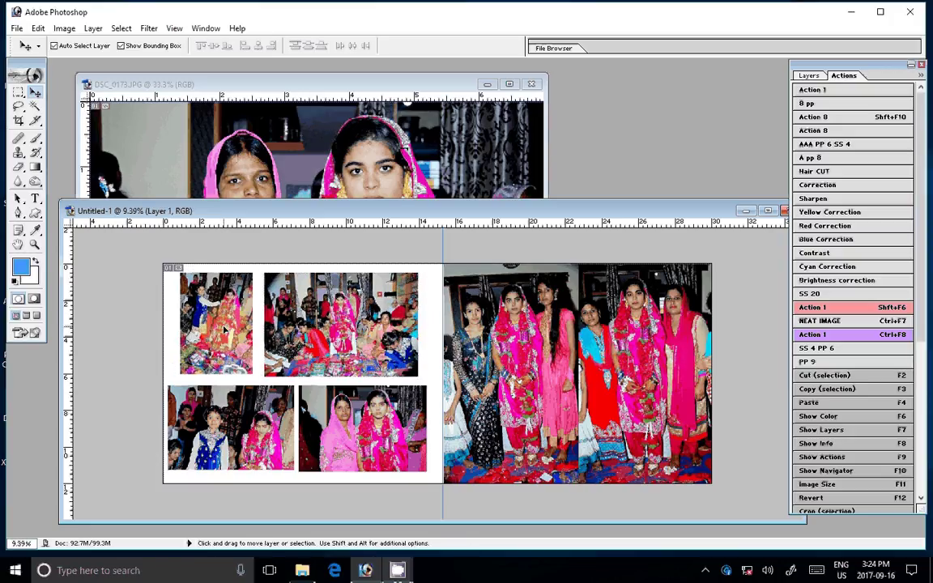
left_click(532, 84)
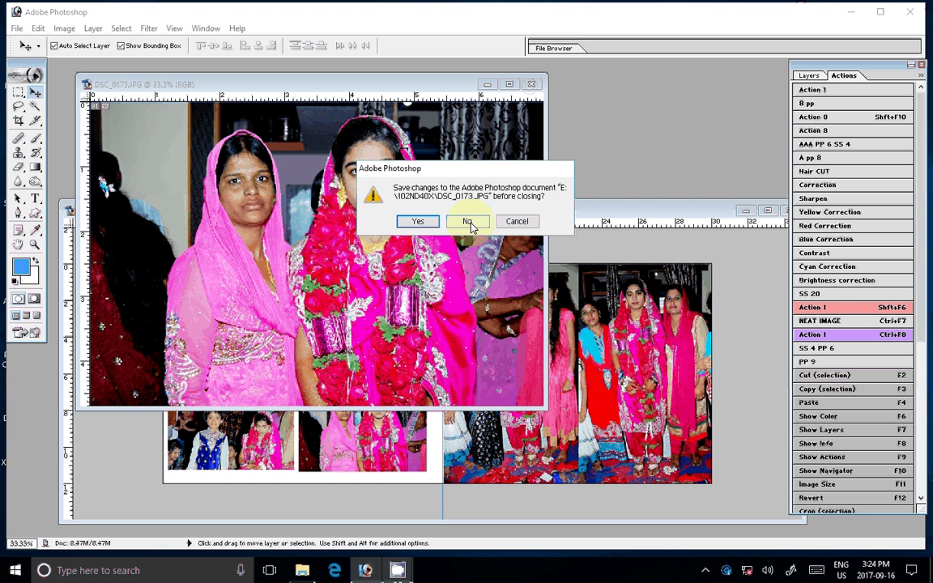
left_click(470, 223)
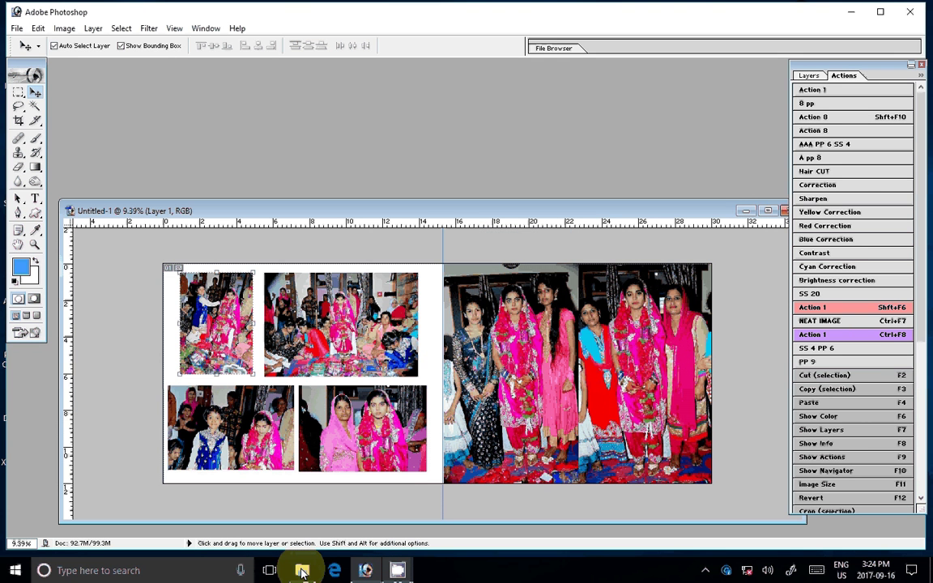
Minimize Photoshop and open This PC from the desktop.
key("super")
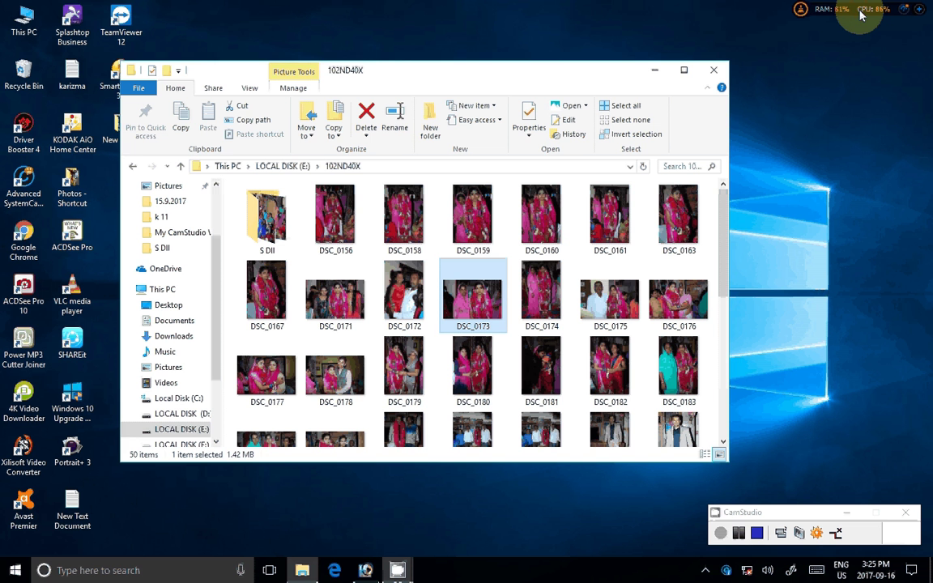
left_click(863, 14)
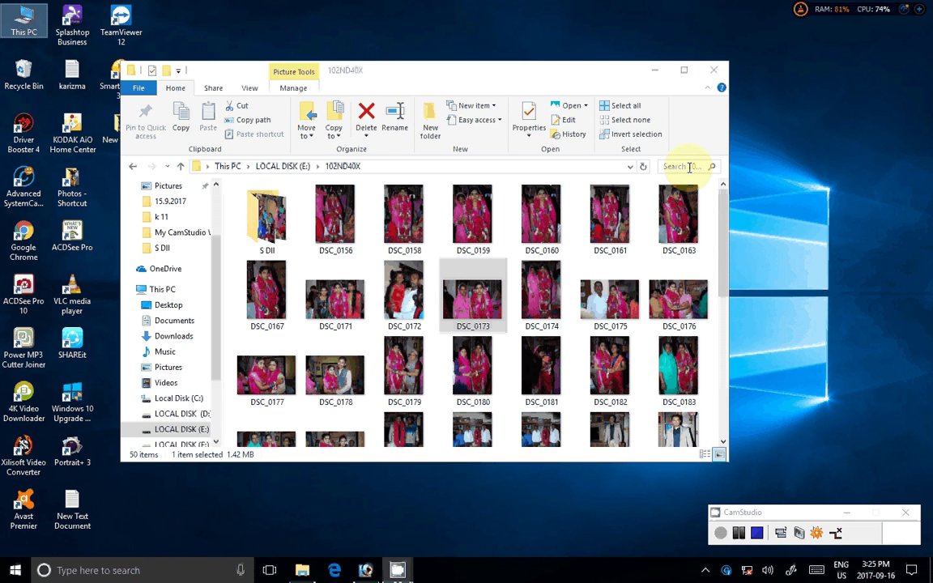
left_click(367, 571)
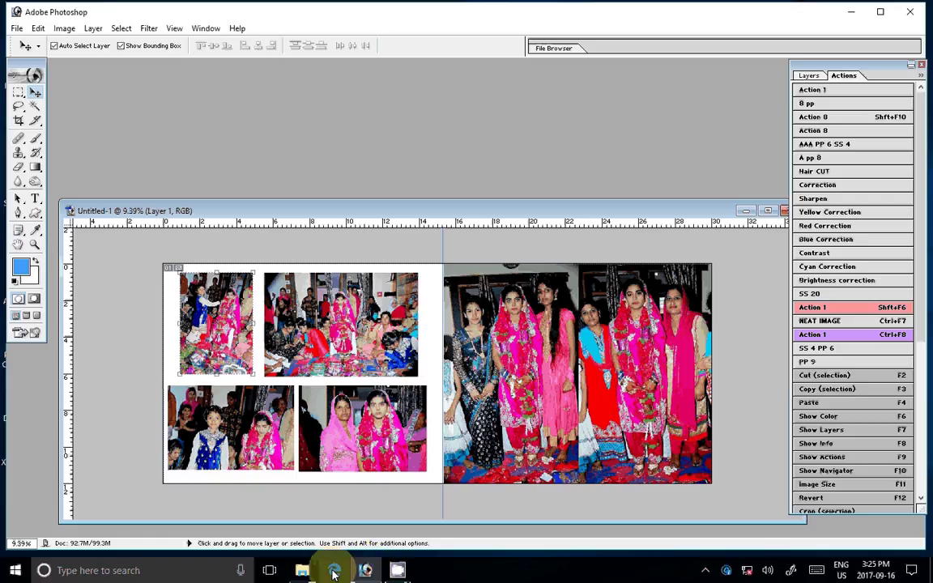
mouse_move(303, 570)
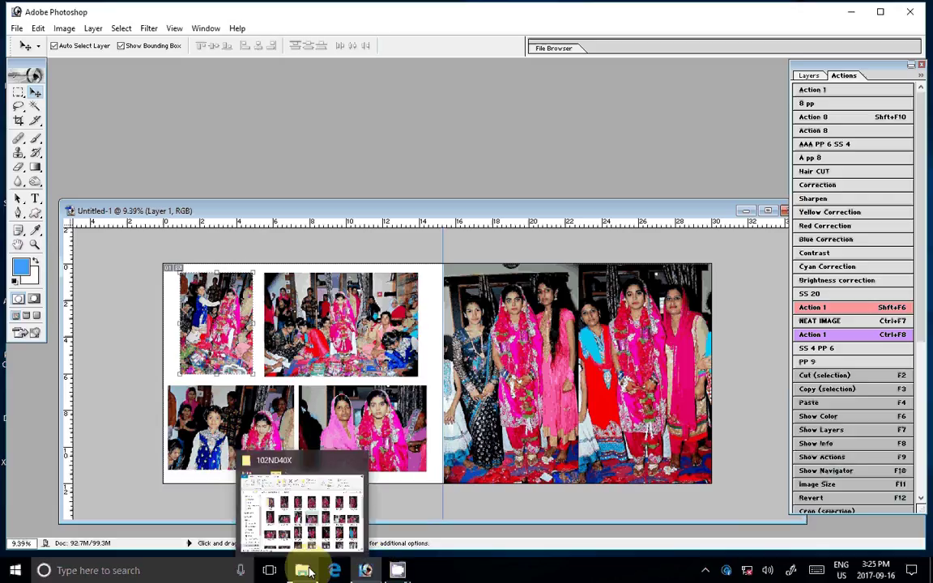
left_click(889, 15)
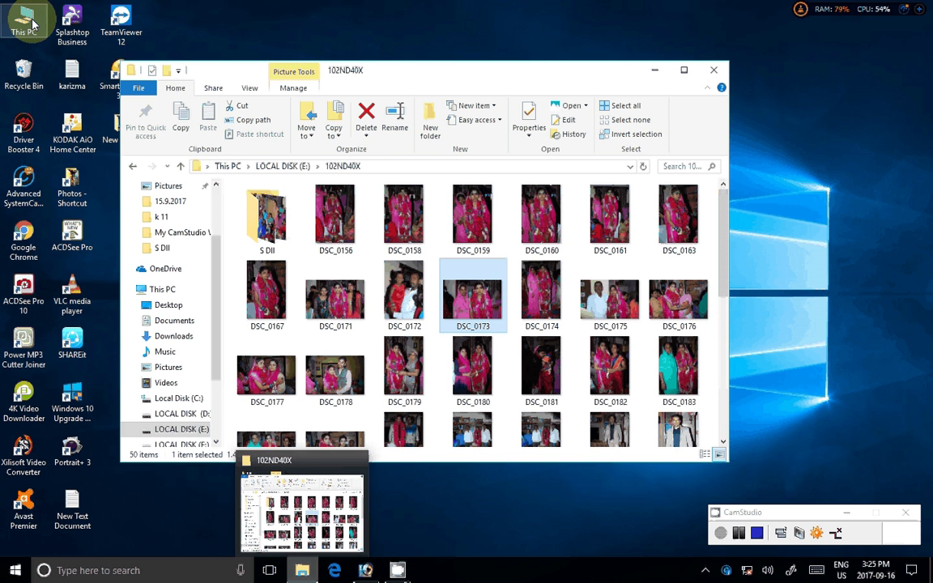
double_click(24, 23)
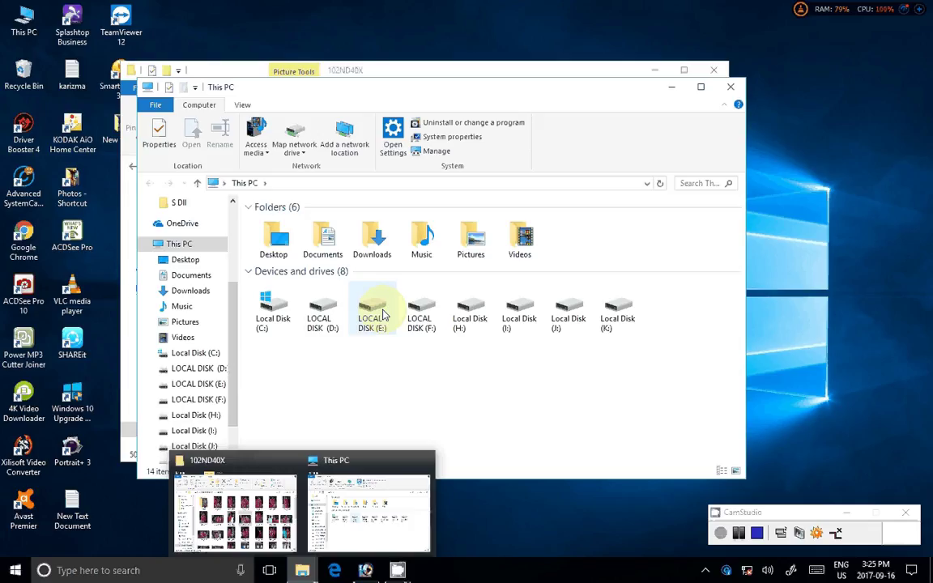
Navigate to LOCAL DISK (D:) > M > Karizma > KARISHMA 1.
double_click(322, 312)
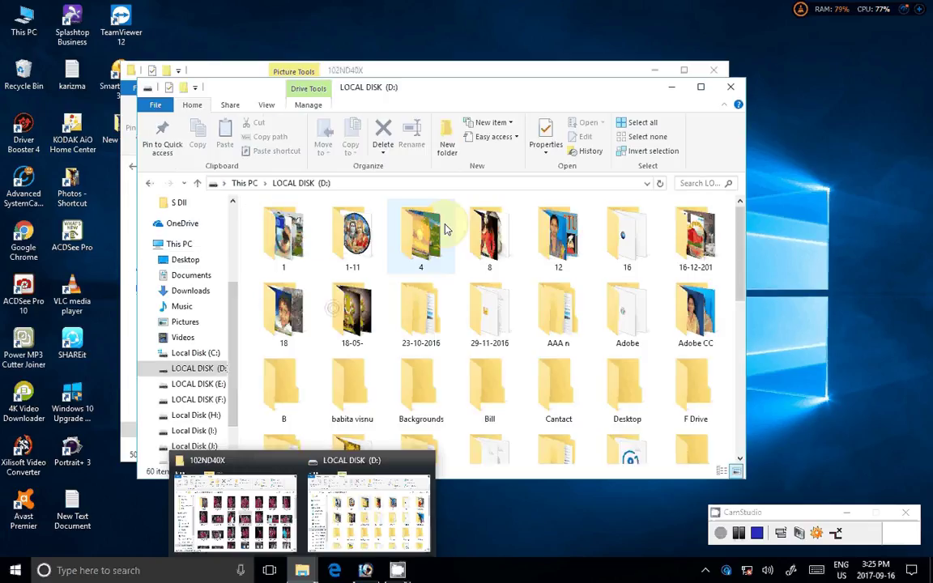
scroll(503, 283, "down", 10)
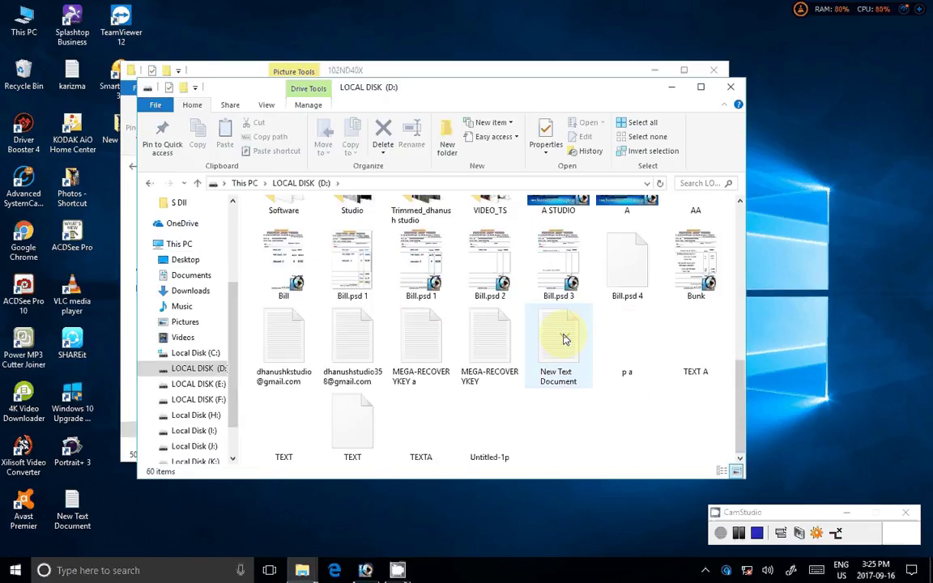
scroll(486, 339, "up", 5)
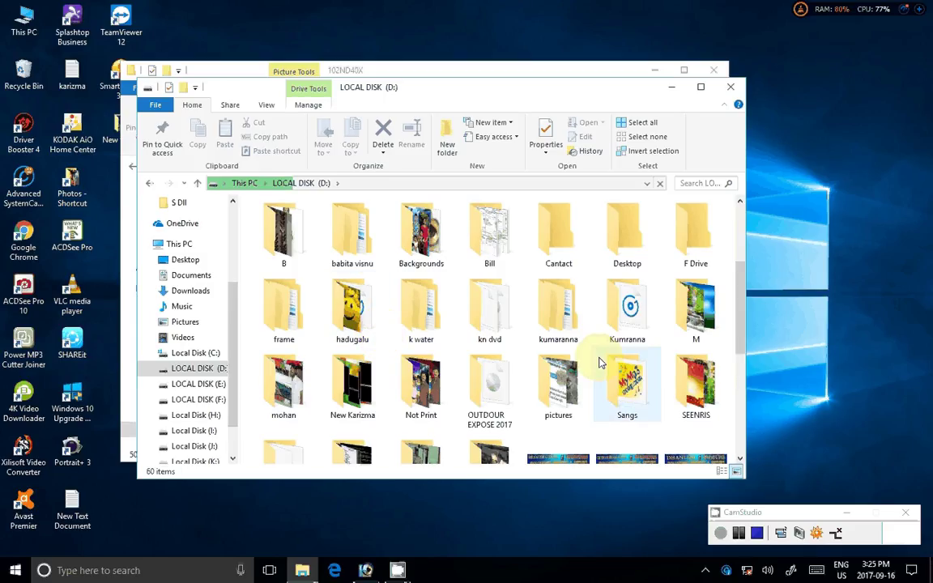
double_click(696, 308)
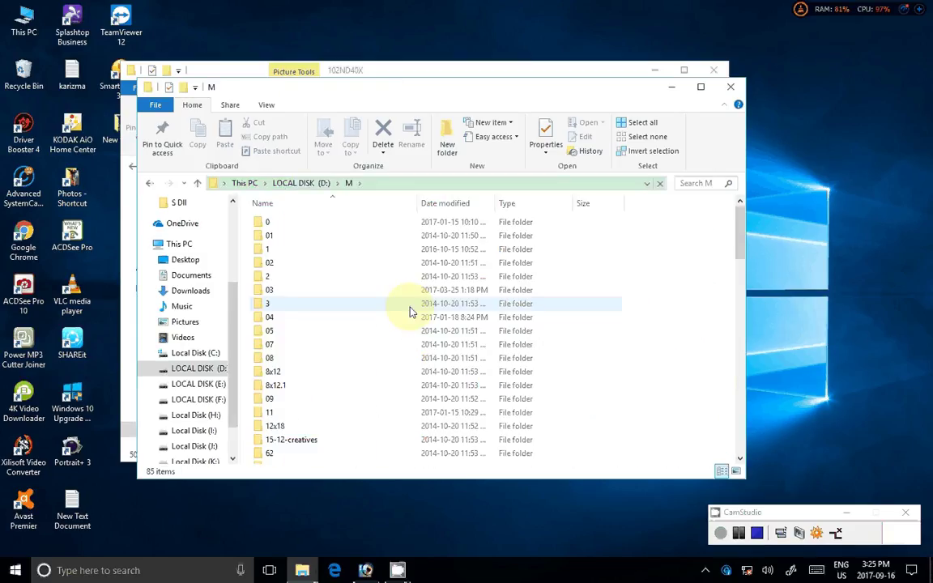
scroll(332, 389, "down", 3)
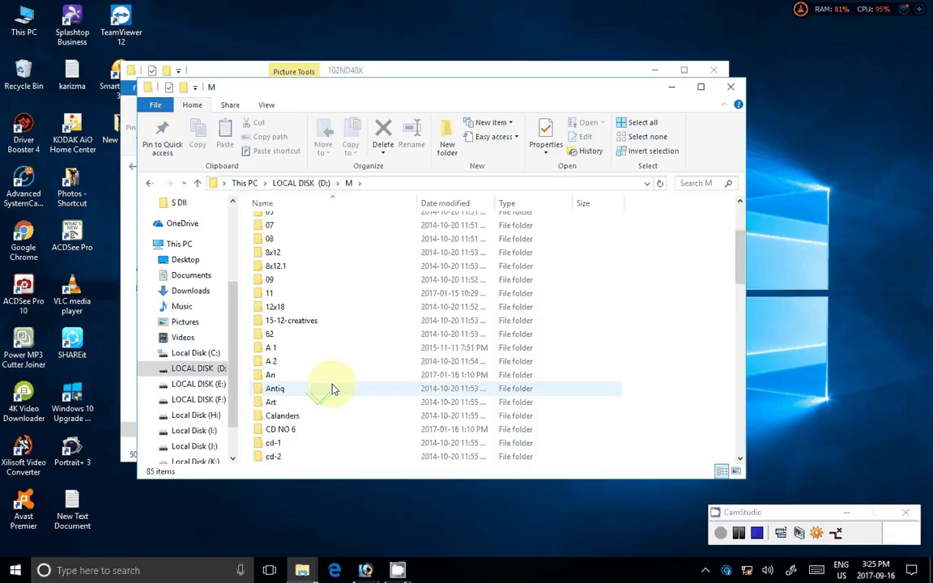
scroll(333, 390, "down", 4)
left_click(282, 433)
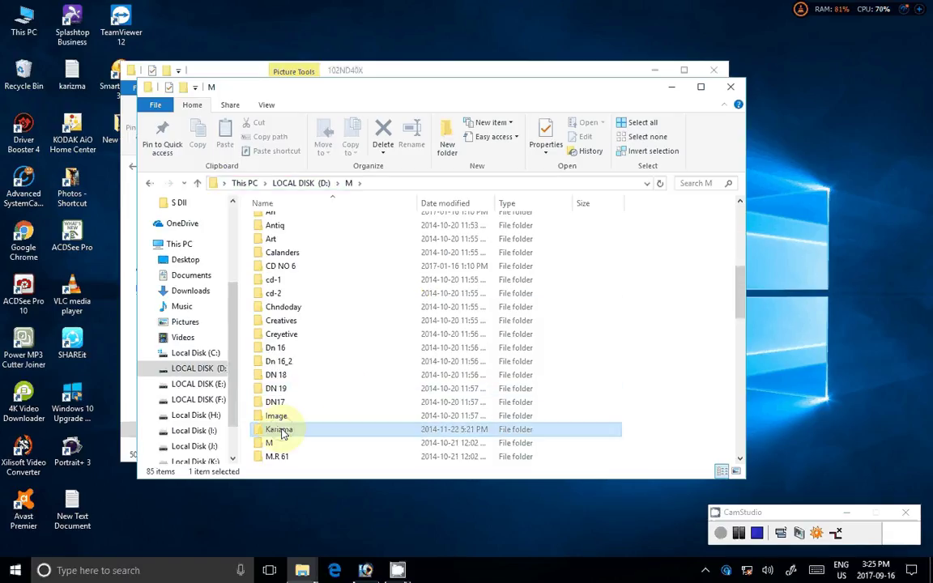
double_click(282, 433)
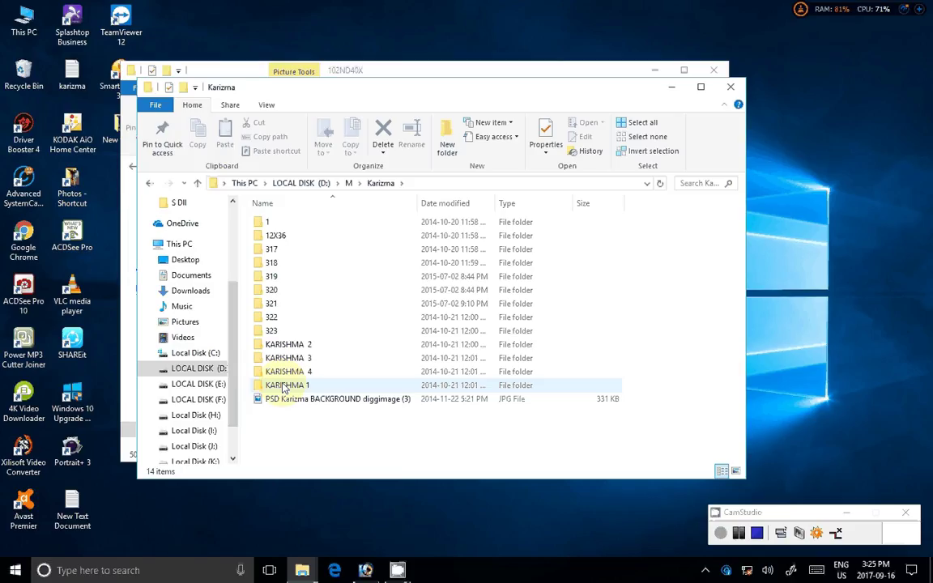
double_click(283, 386)
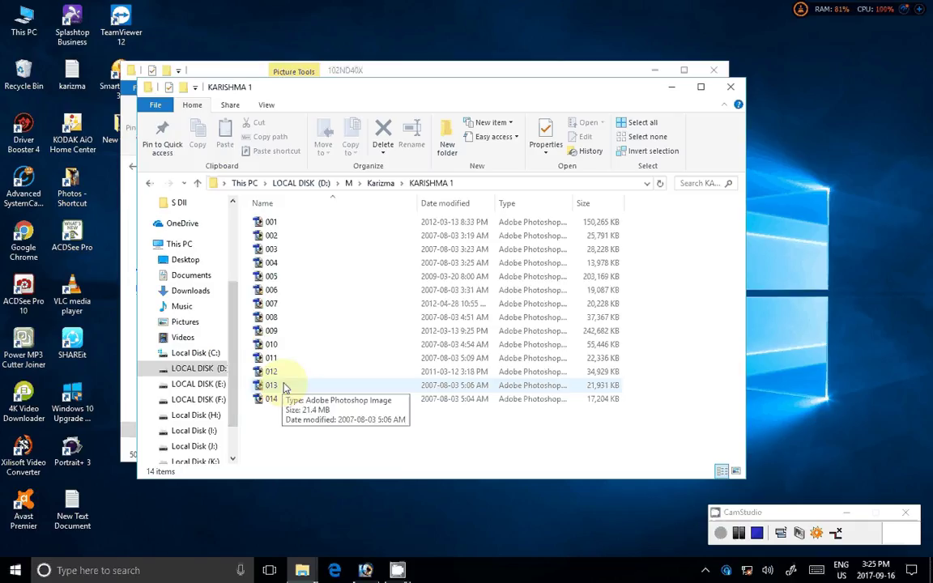
Switch the folder view to Large icons and open the KARISHMA 4 folder.
left_click(267, 104)
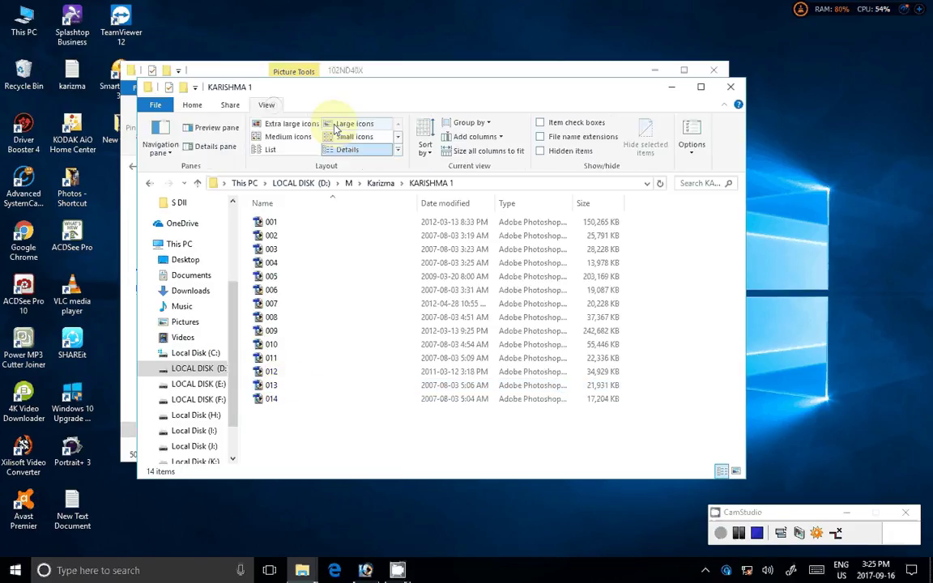
left_click(337, 128)
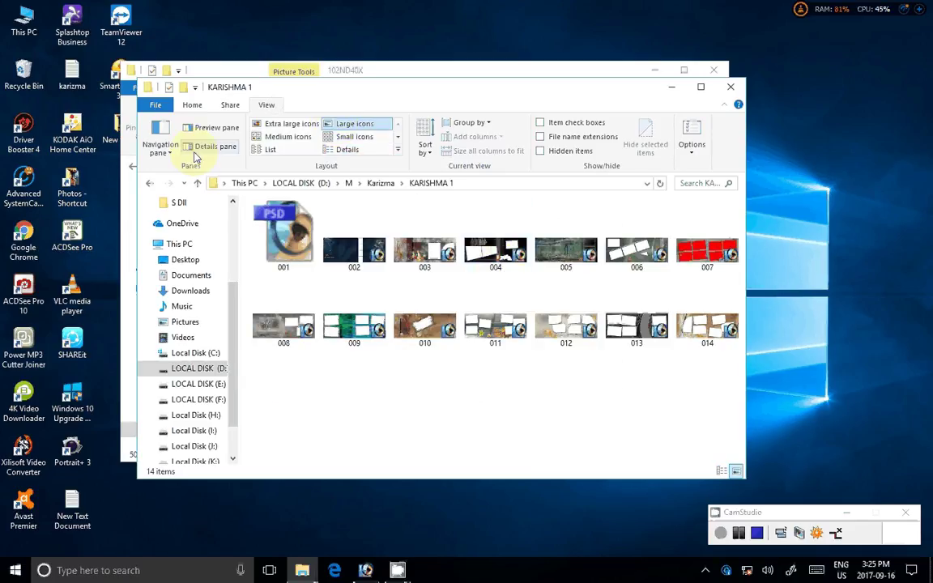
left_click(197, 183)
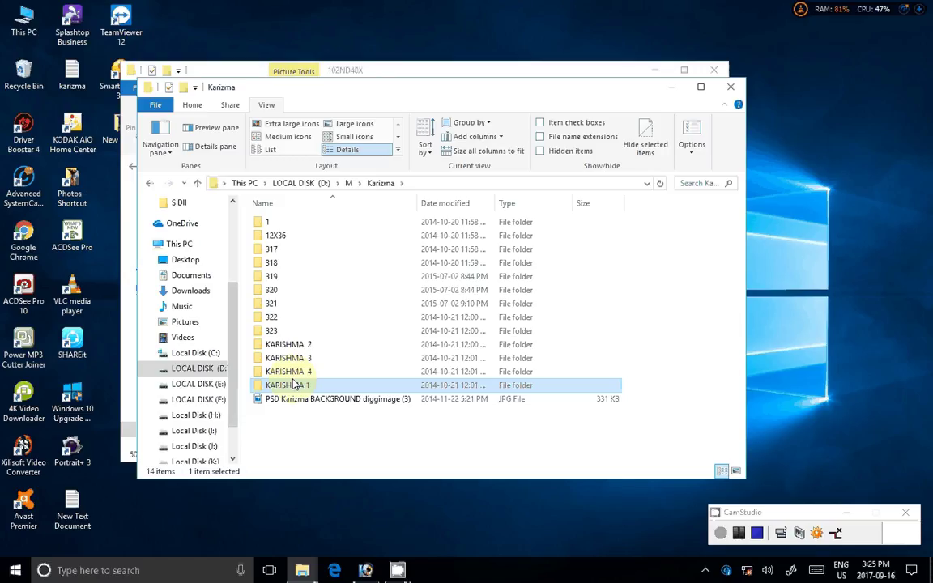
double_click(289, 371)
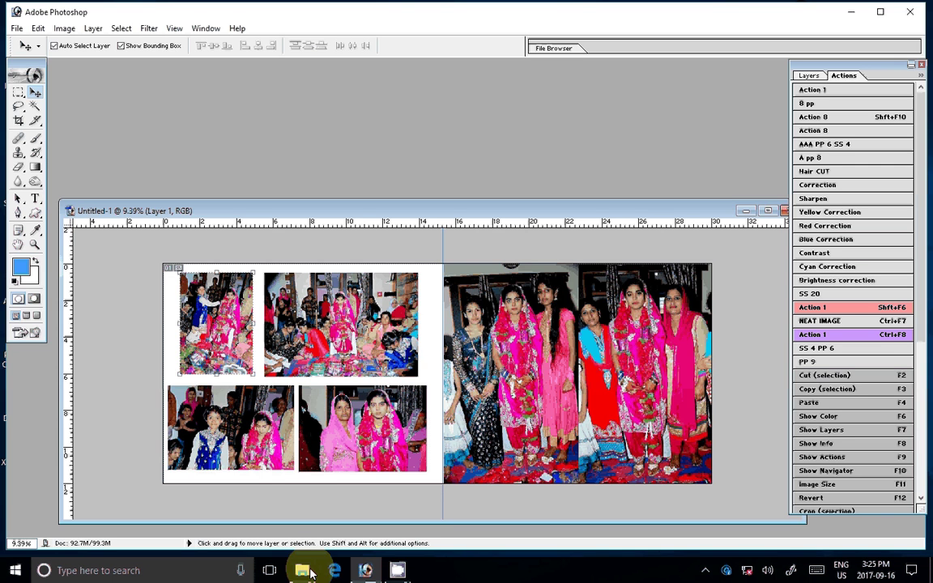
Drag 003.psd from the template folder into Photoshop and accept the disk-error warning.
left_click(308, 572)
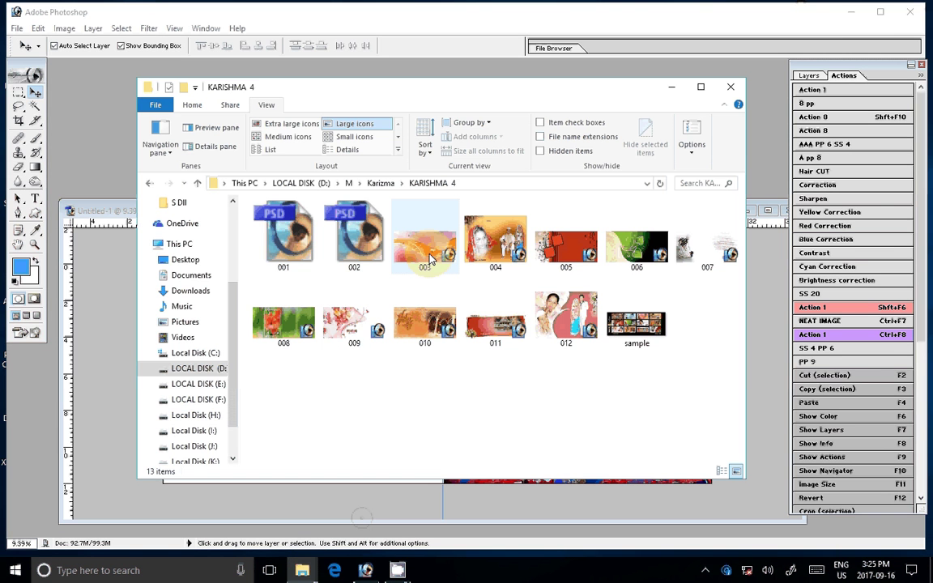
left_click_drag(430, 259, 125, 124)
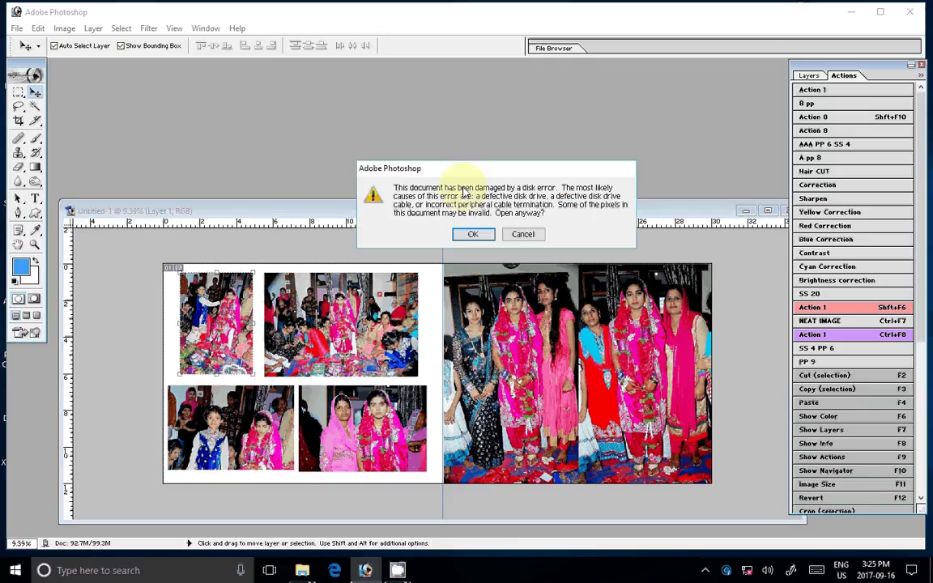
left_click(479, 233)
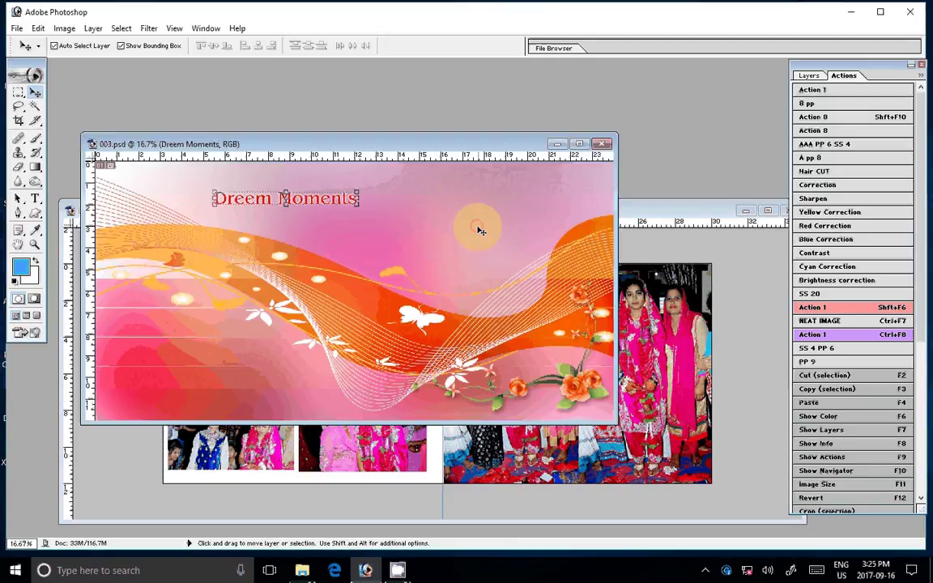
Drag the Dreem Moments title into the album spread, undo it, and bring 003.psd forward.
left_click_drag(479, 232, 646, 320)
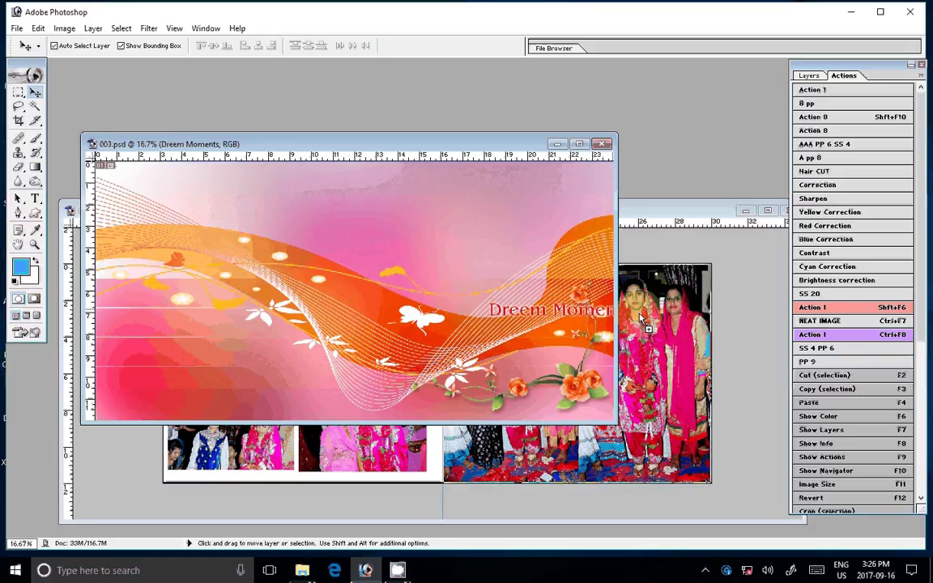
left_click_drag(646, 320, 633, 318)
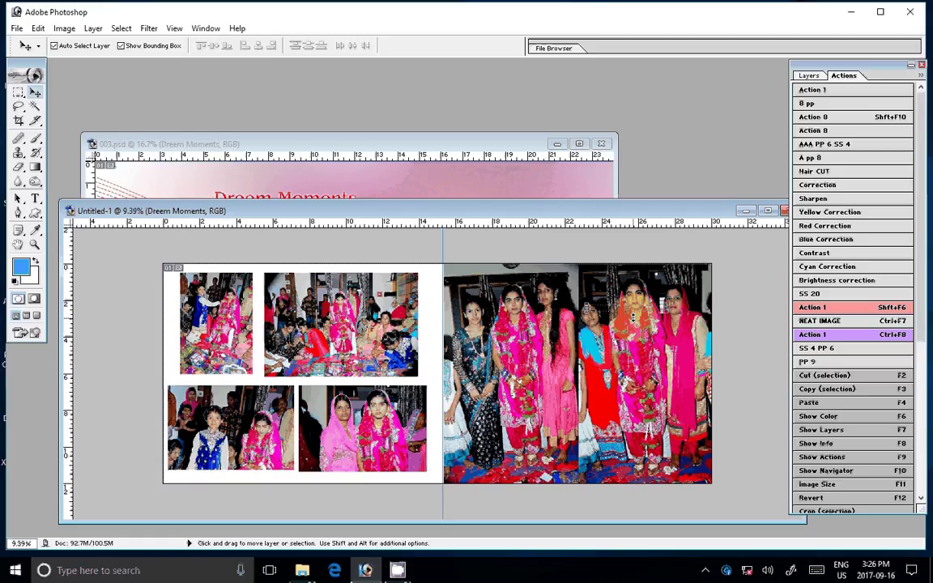
key("ctrl+alt+z")
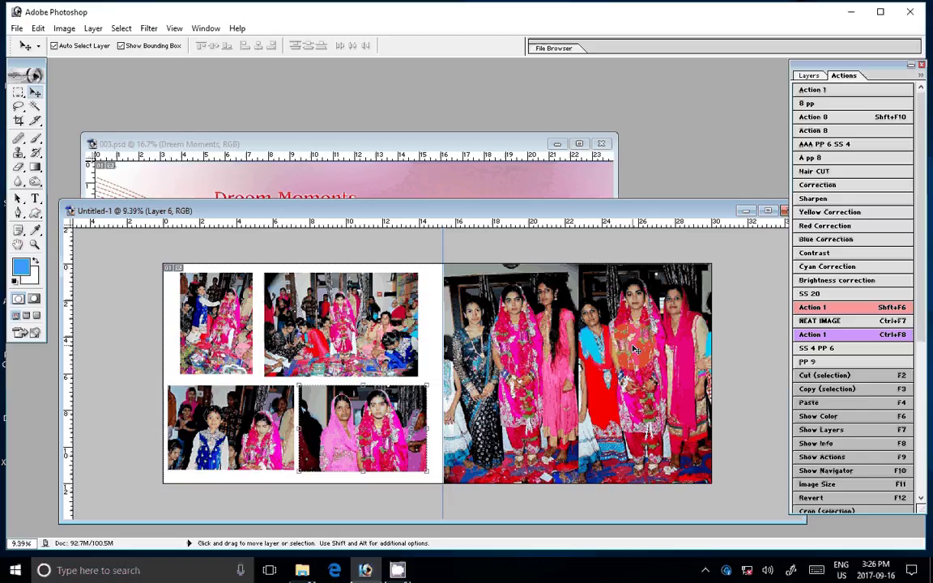
left_click(843, 51)
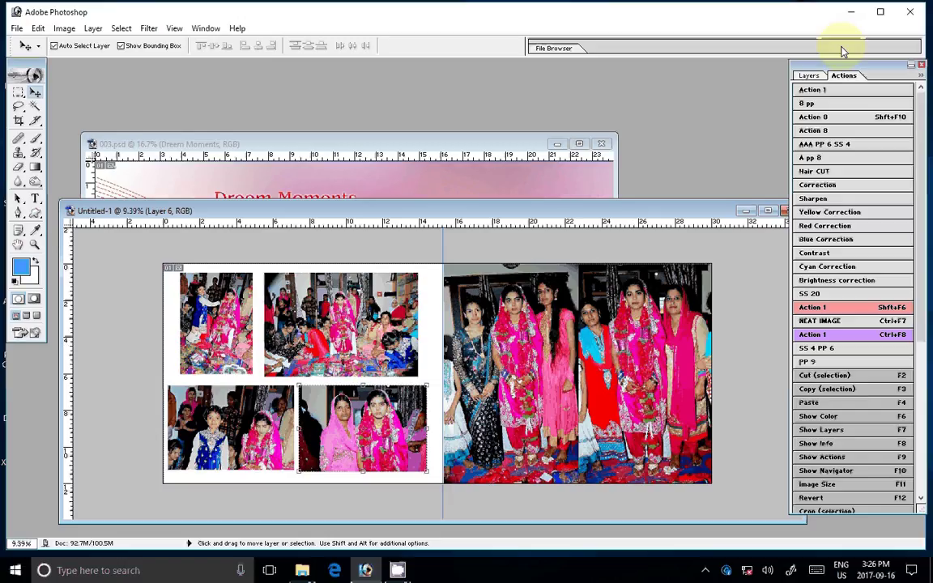
left_click(517, 192)
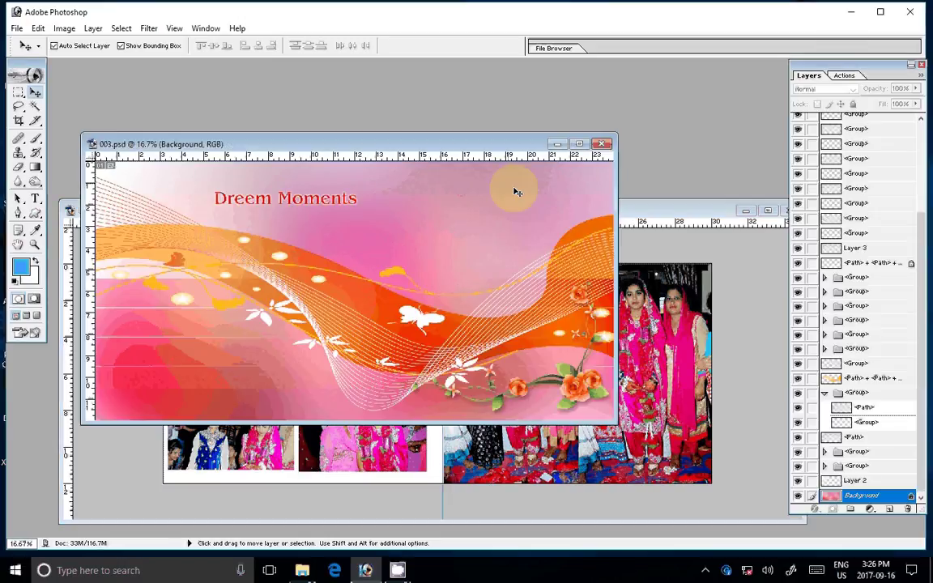
Copy the pink 003.psd background into Untitled-1 and stretch it over the left page.
left_click_drag(517, 192, 676, 293)
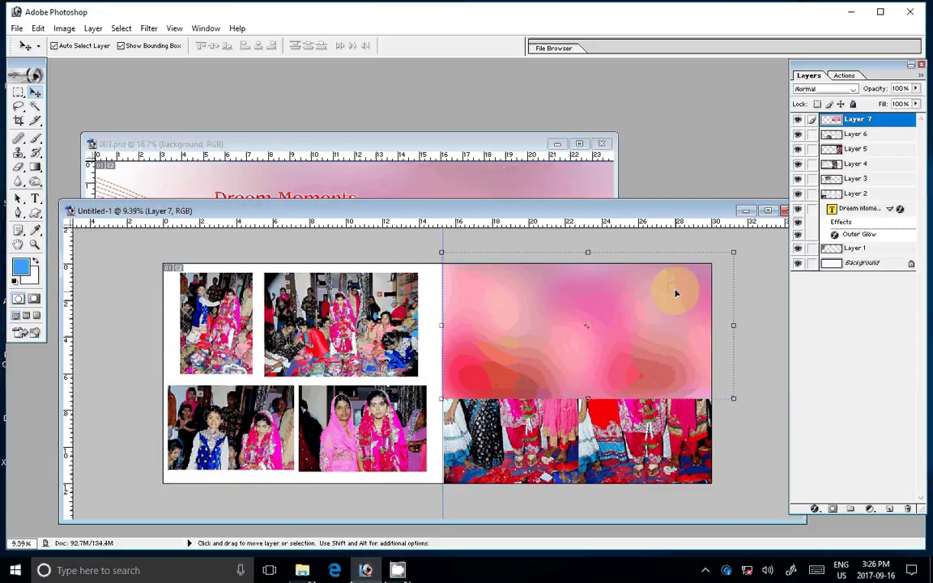
key("ctrl+t")
left_click_drag(676, 293, 399, 304)
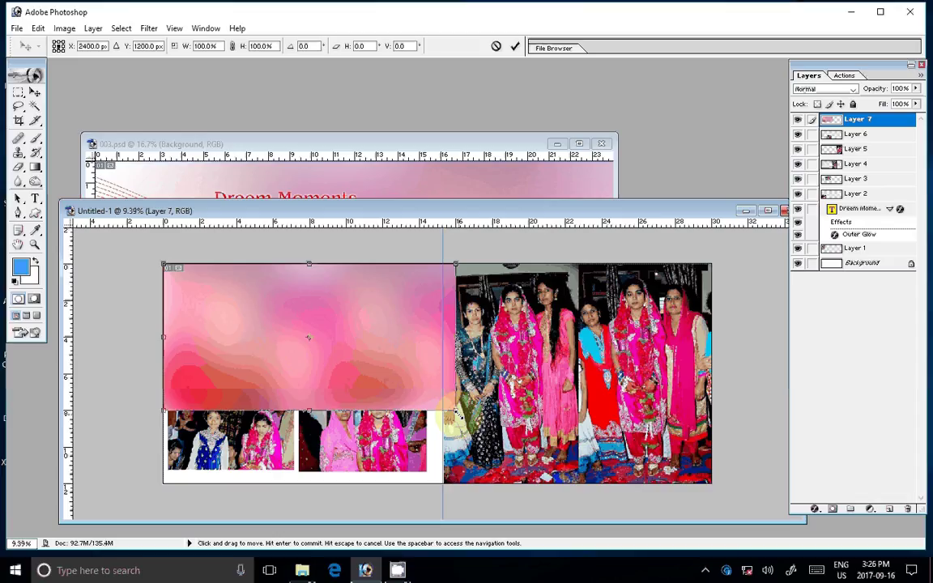
left_click_drag(456, 412, 484, 483)
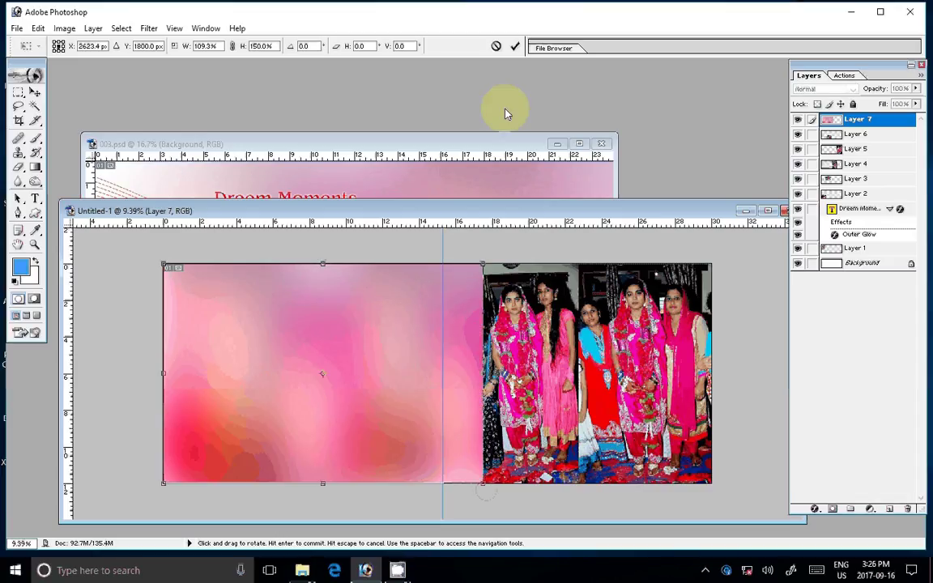
key("Return")
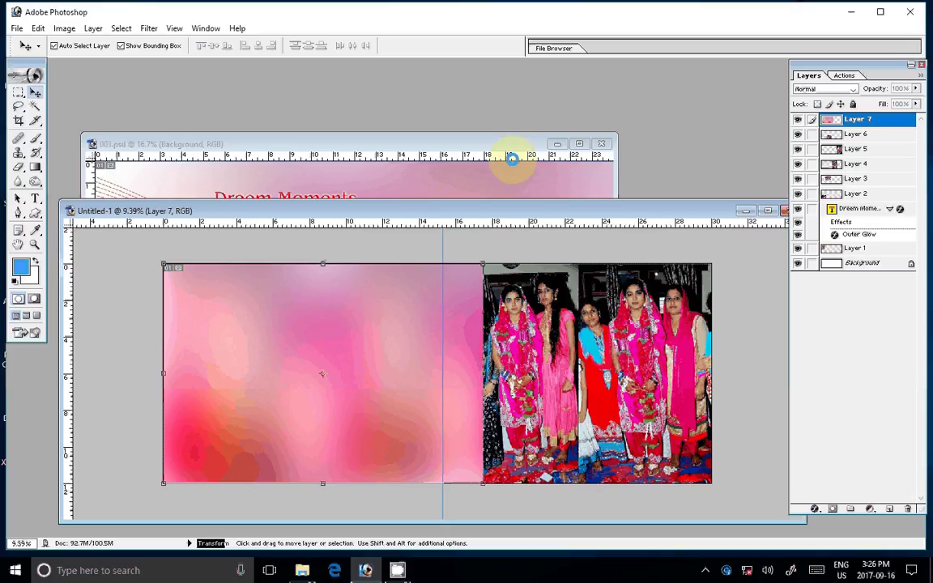
Send the pink background layer down behind all the photos, just above Background.
key("ctrl+bracketleft")
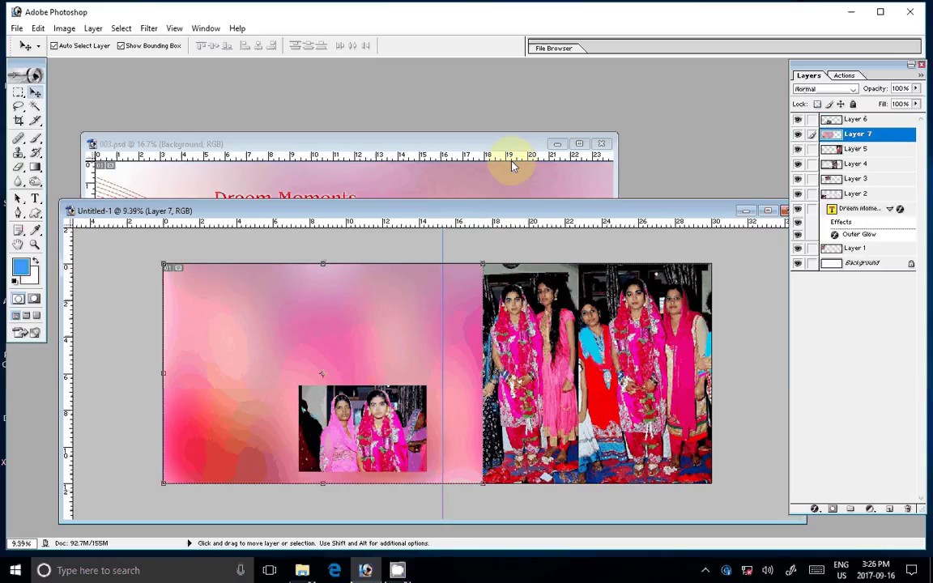
key("ctrl+shift+bracketleft")
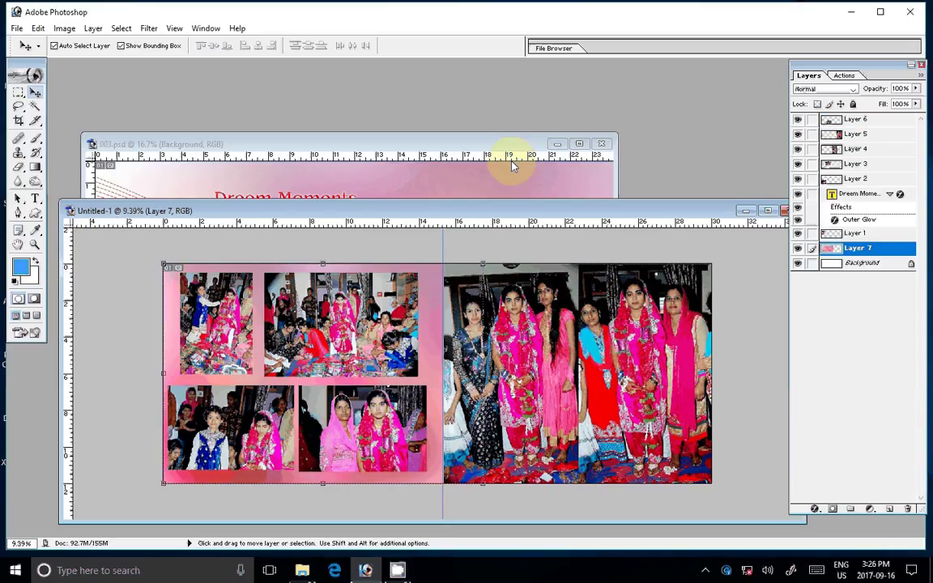
left_click(512, 166)
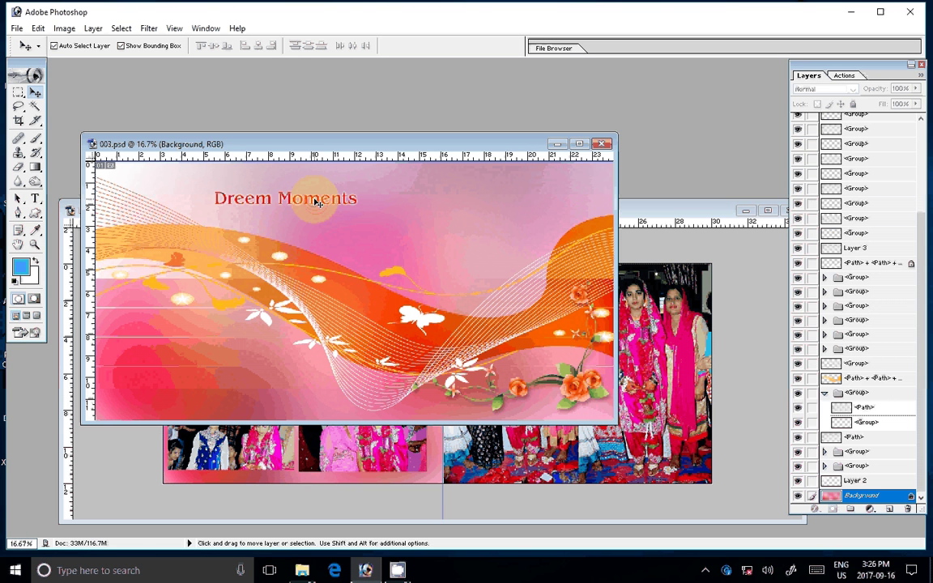
Copy the Dreem Moments title in, raise it to the top, and position it over the right group photo.
left_click_drag(316, 203, 656, 280)
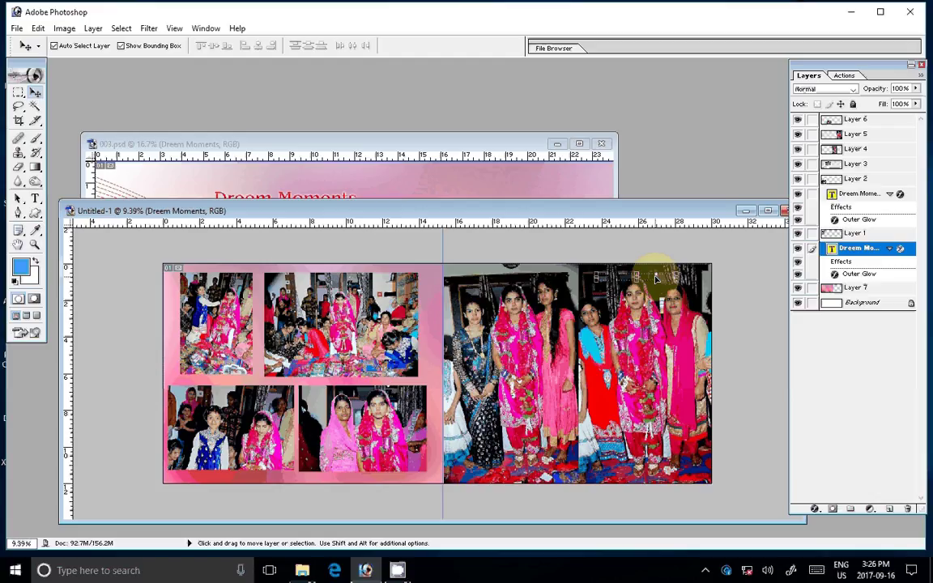
key("ctrl+bracketright")
key("ctrl+bracketright")
key("ctrl+bracketright")
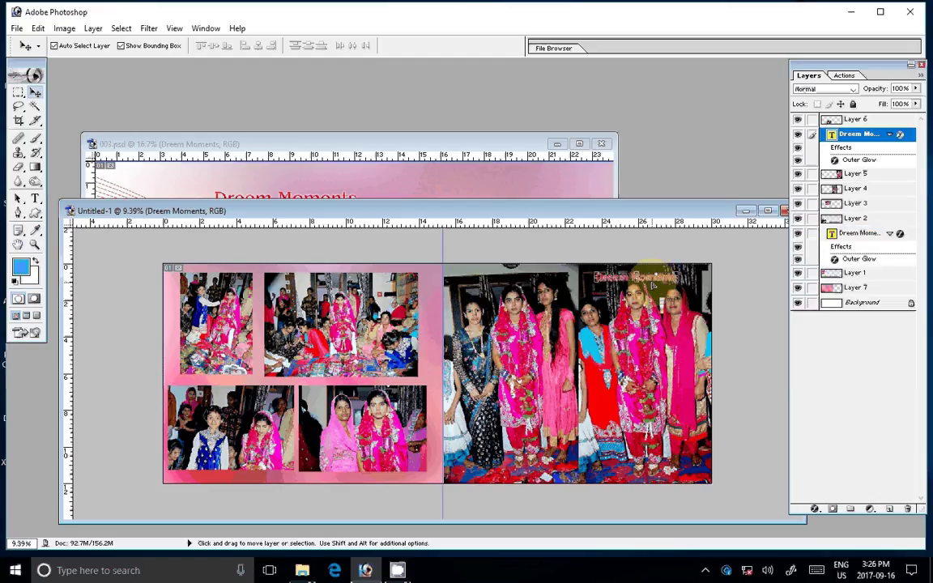
key("ctrl+bracketright")
mouse_move(653, 286)
left_mouse_down()
mouse_move(602, 280)
mouse_move(611, 284)
left_mouse_up()
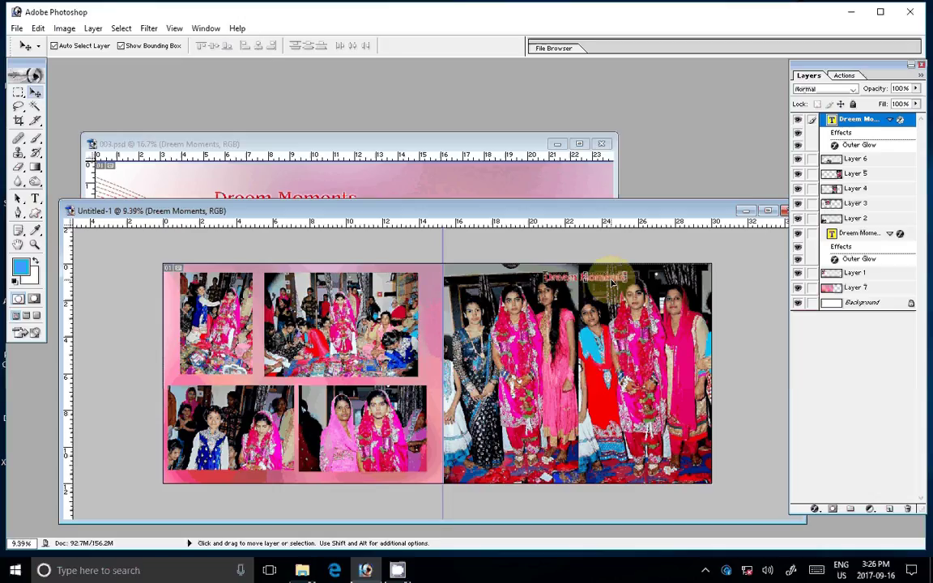
left_click_drag(613, 282, 628, 307)
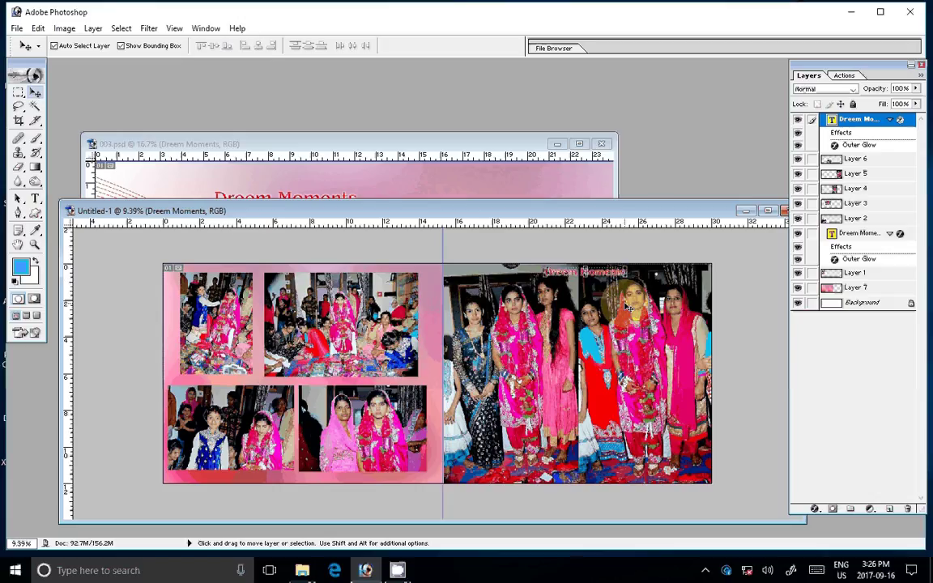
left_click(858, 203)
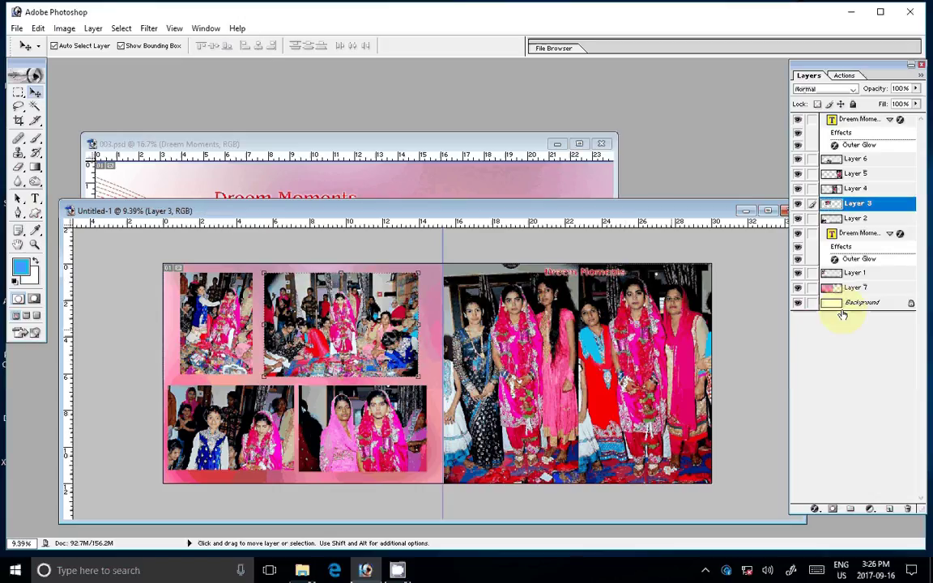
Give Layer 2's photo a 12 px dark-blue pattern stroke, then merge Layer 6 into Layer 5.
left_click(861, 219)
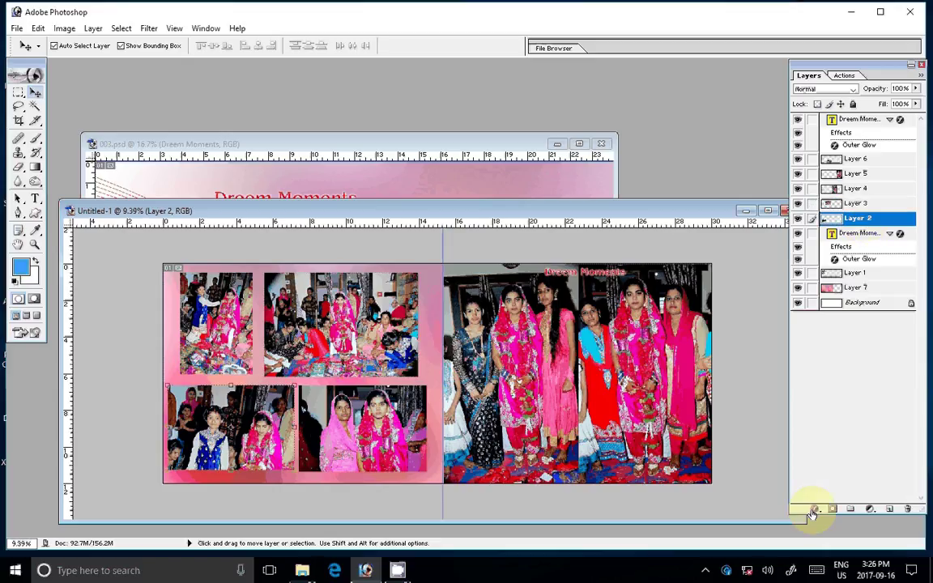
left_click(813, 513)
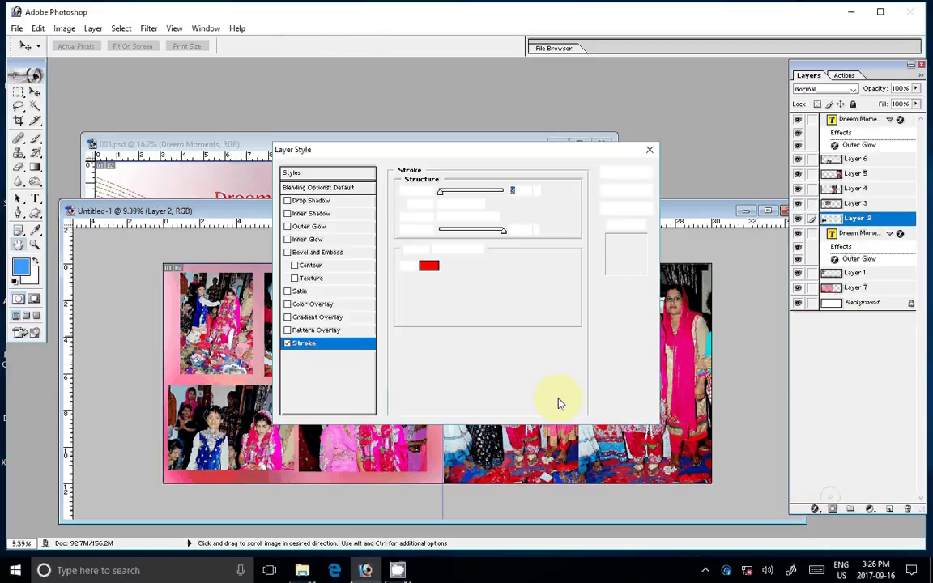
left_click(469, 249)
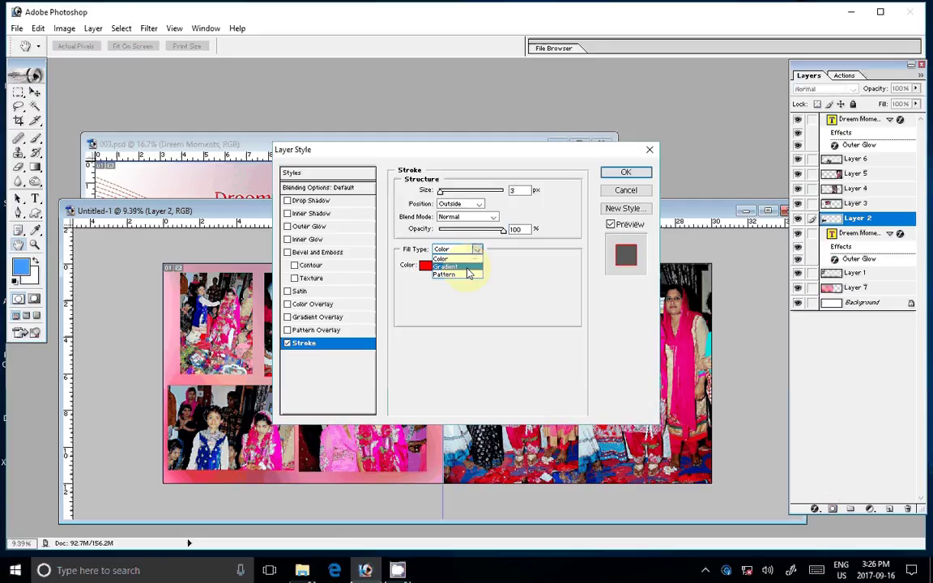
left_click(468, 275)
left_click(467, 294)
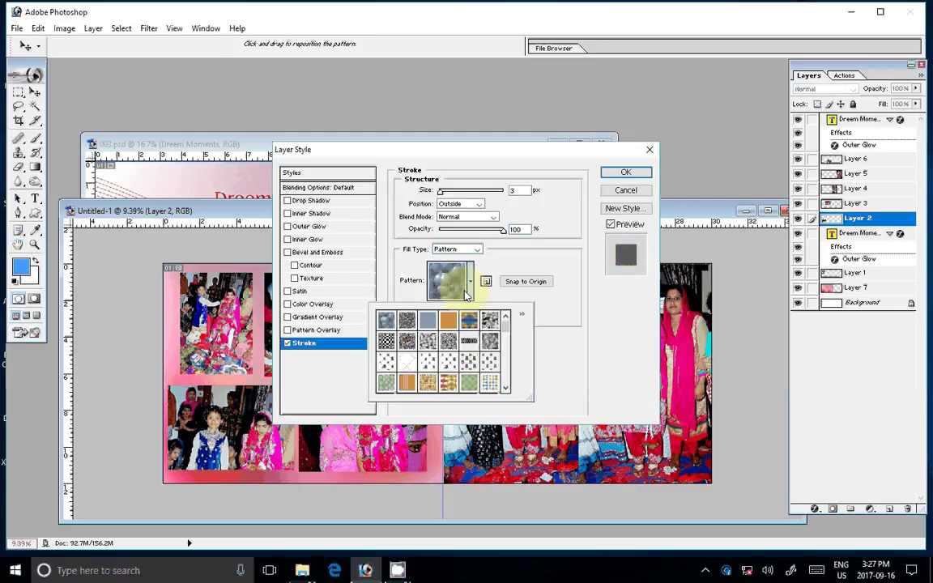
scroll(505, 320, "down", 3)
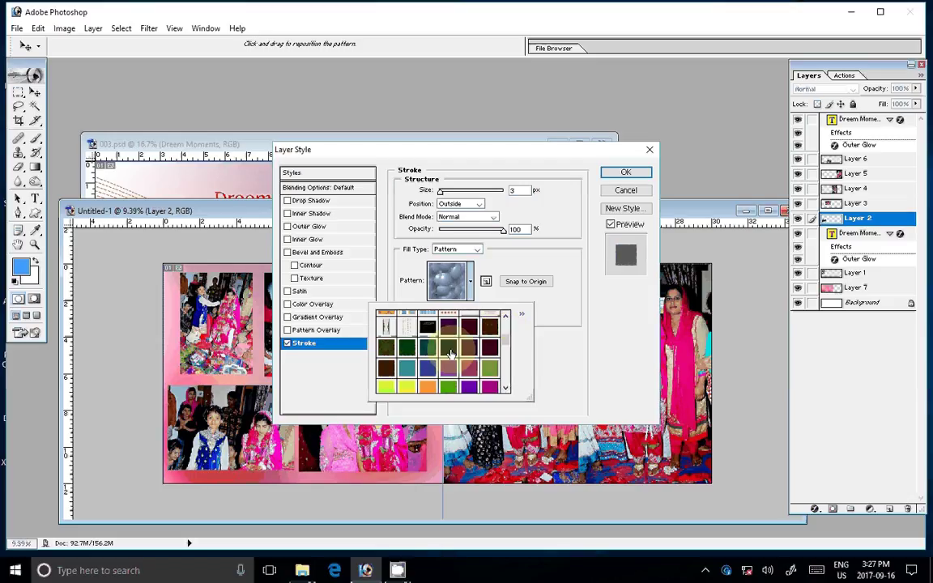
left_click(450, 350)
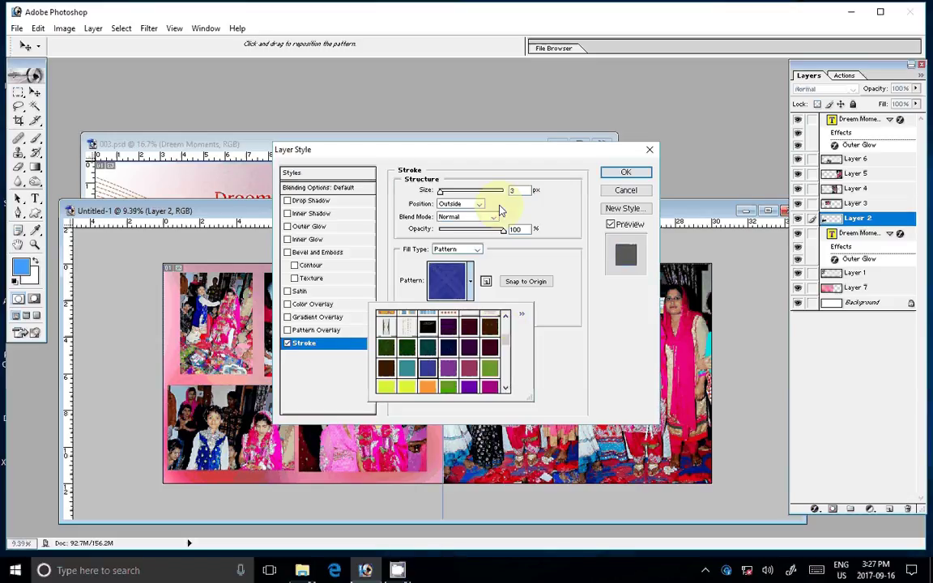
left_click(501, 211)
type("12")
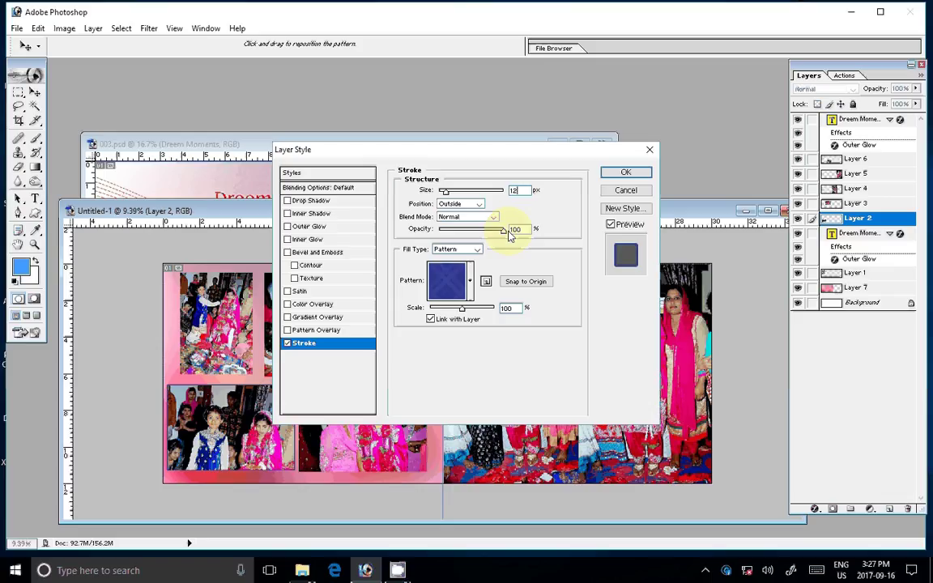
left_click(626, 172)
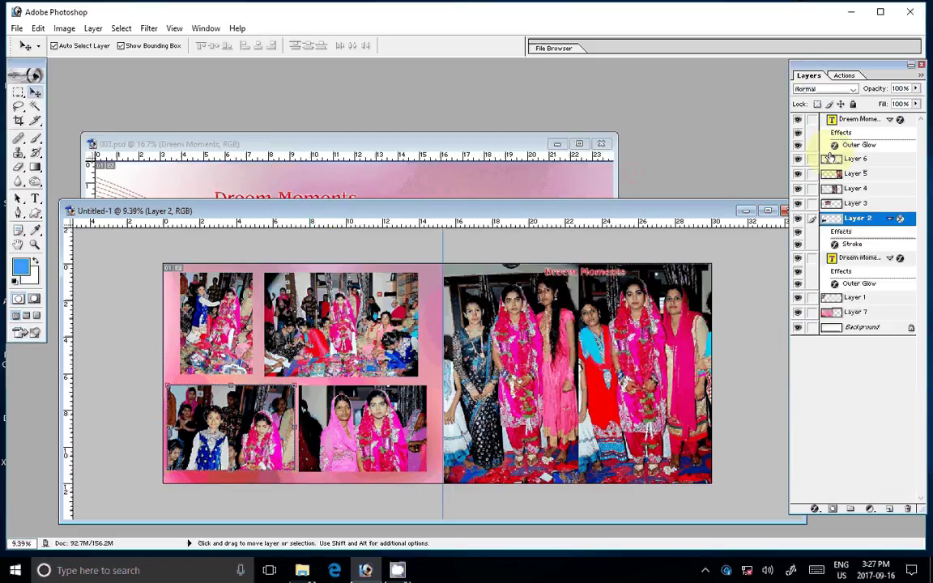
left_click(830, 158)
key("ctrl+e")
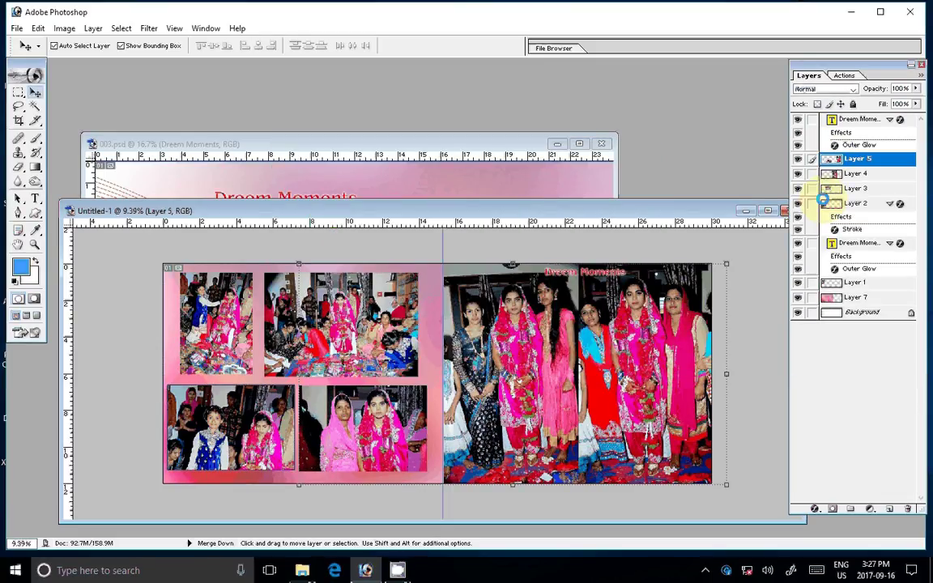
Merge Layers 5, 4 and 3 down in turn until they join the stroked Layer 2.
key("ctrl+e")
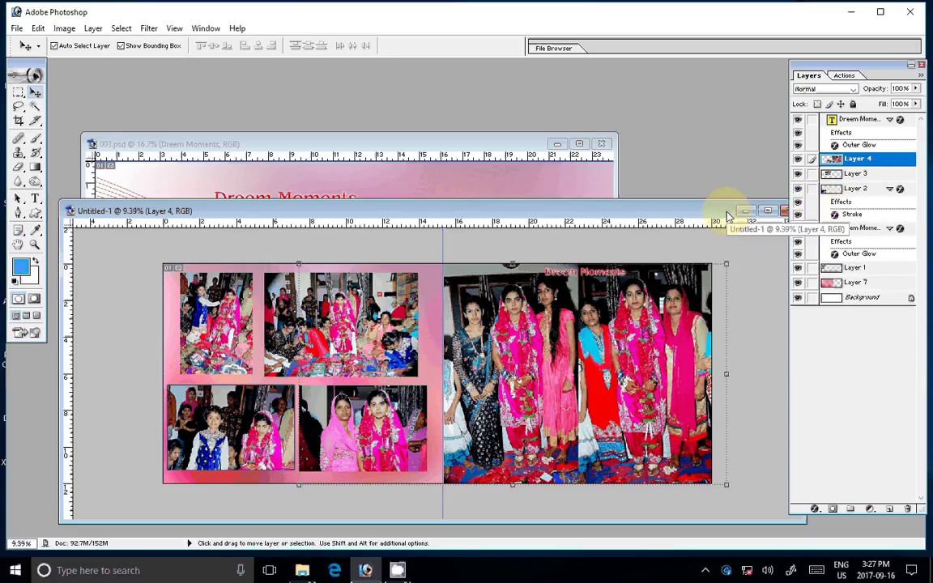
key("ctrl+e")
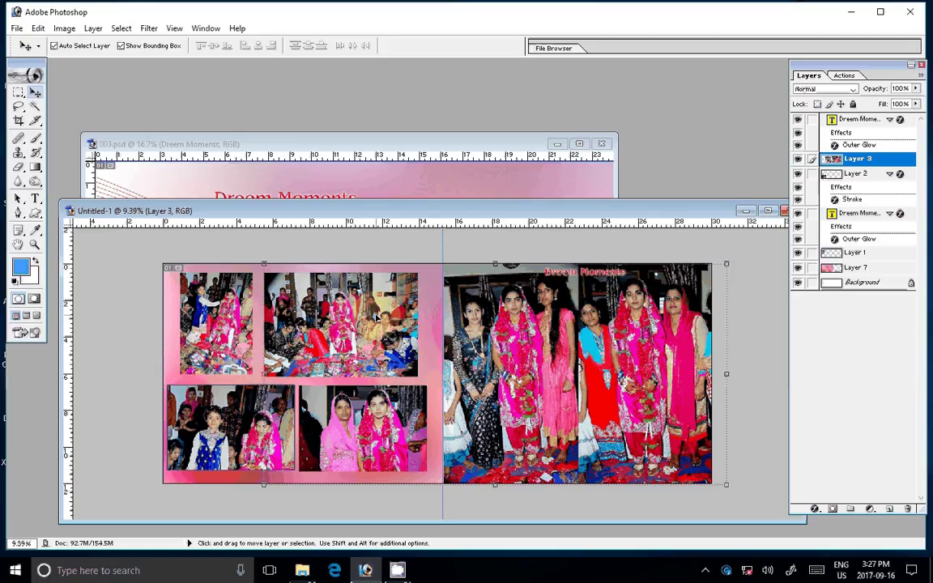
left_click(376, 283)
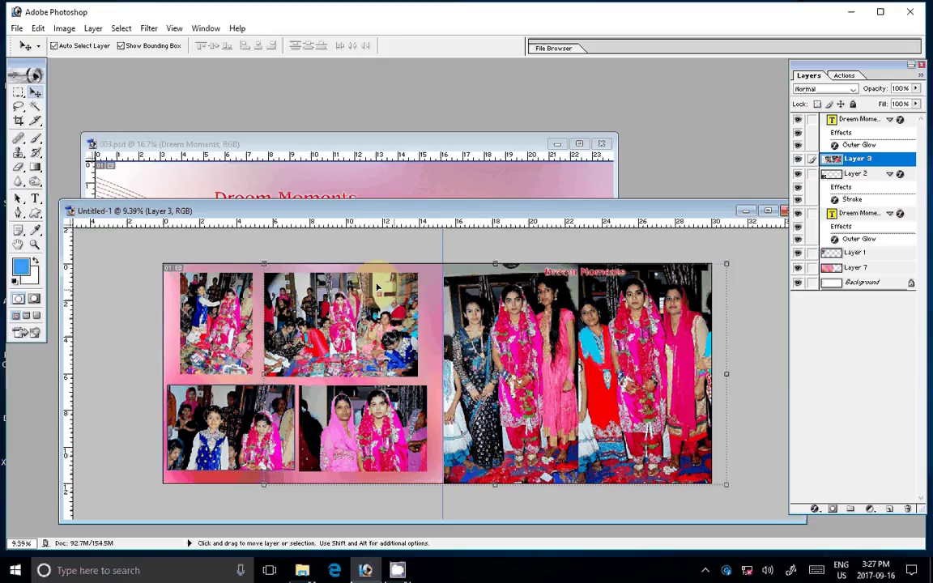
left_click(852, 201)
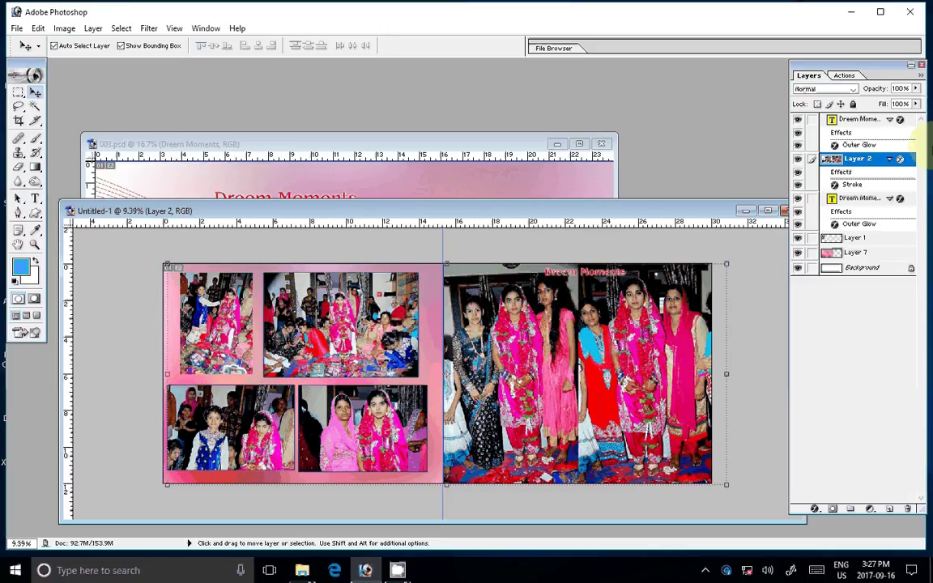
left_click(859, 237)
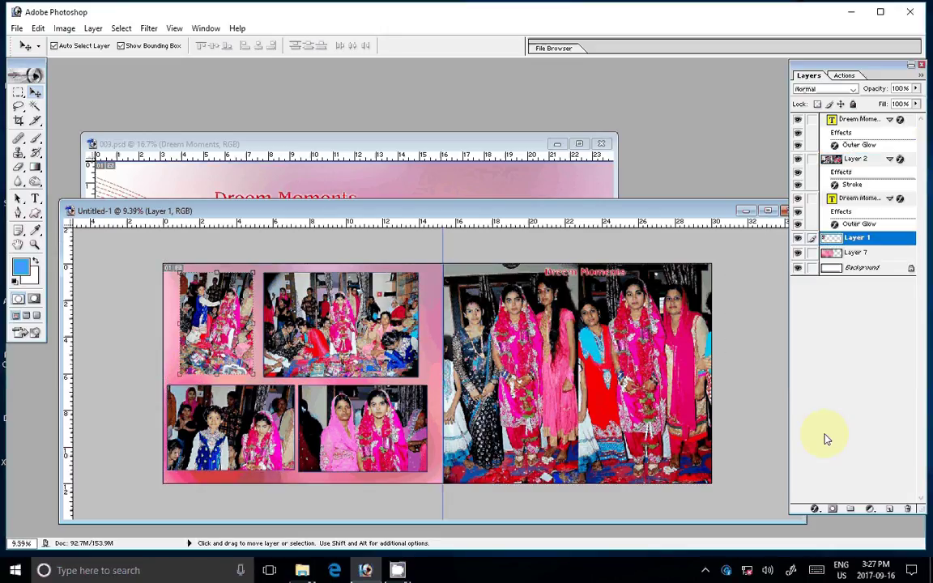
Add a 12 px blue-pattern outside stroke to Layer 1's top-left photo.
left_click(815, 508)
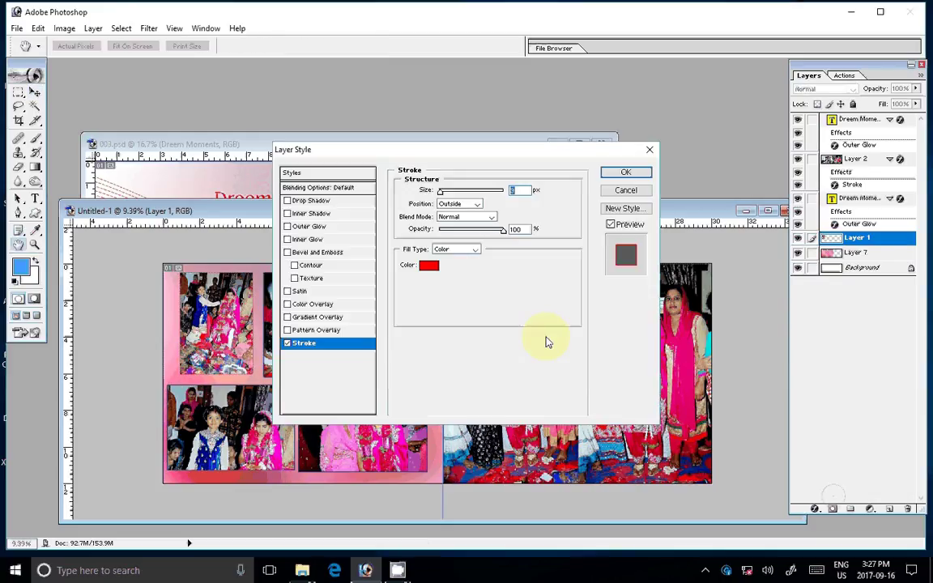
left_click(455, 249)
left_click(445, 280)
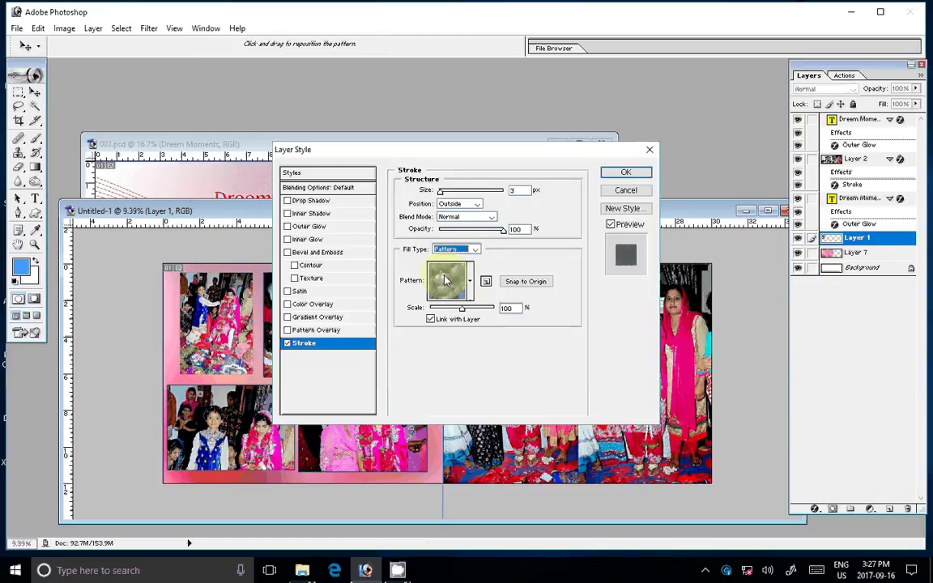
left_click(445, 280)
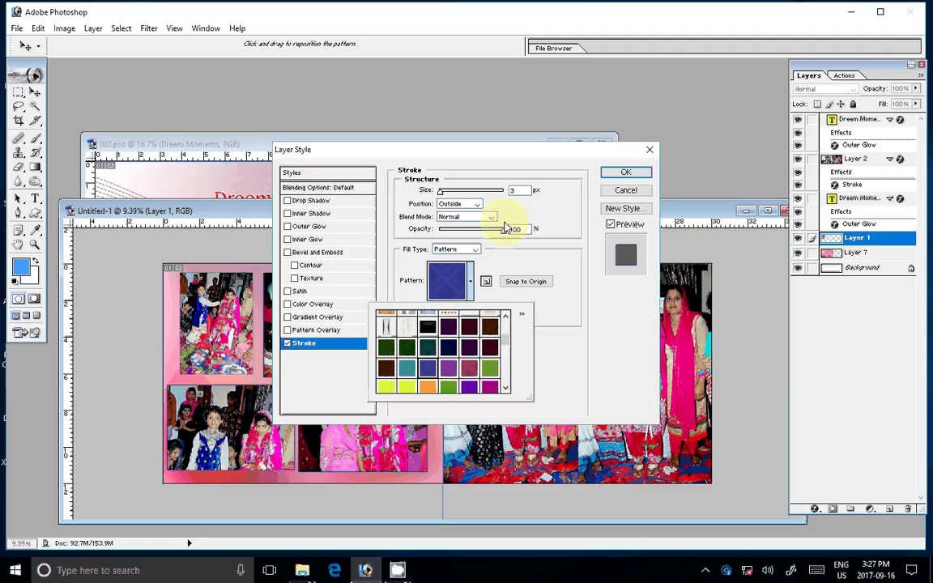
left_click(506, 227)
type("12")
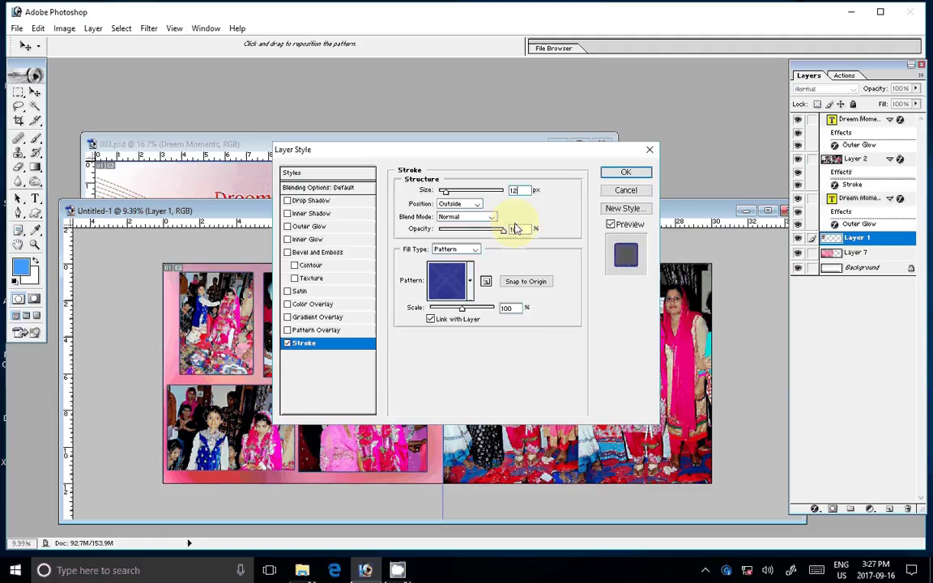
left_click(634, 175)
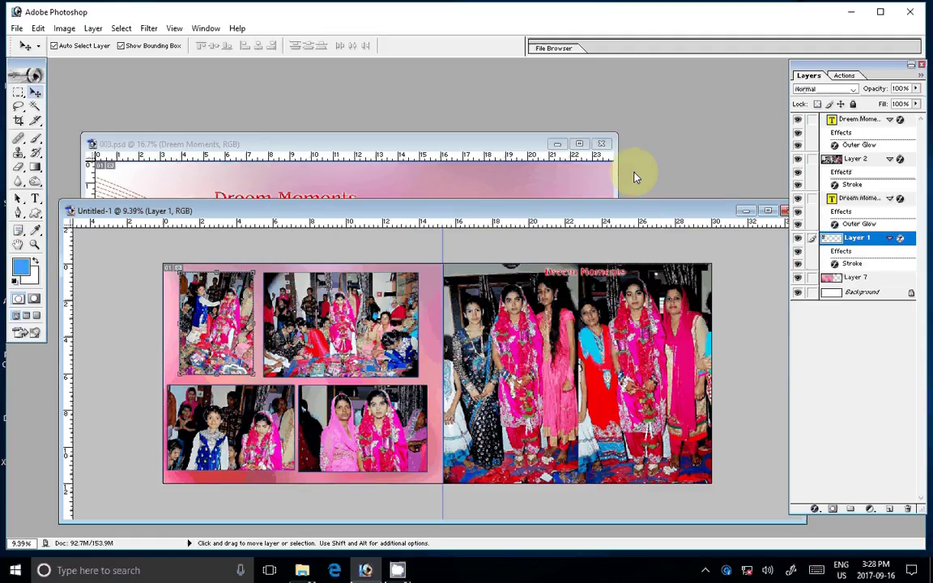
Flatten the spread and start a Save As into the E:\k 11 folder.
left_click(93, 28)
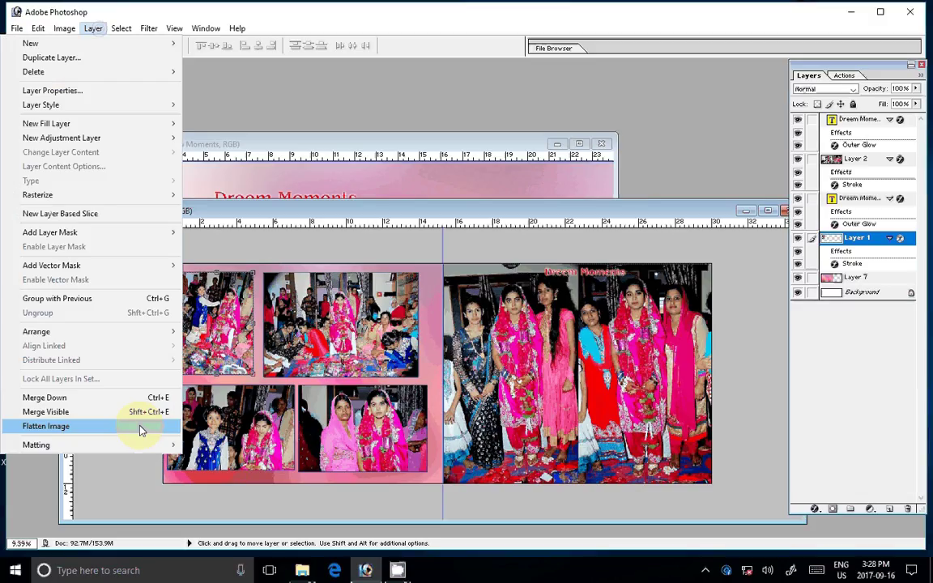
left_click(121, 412)
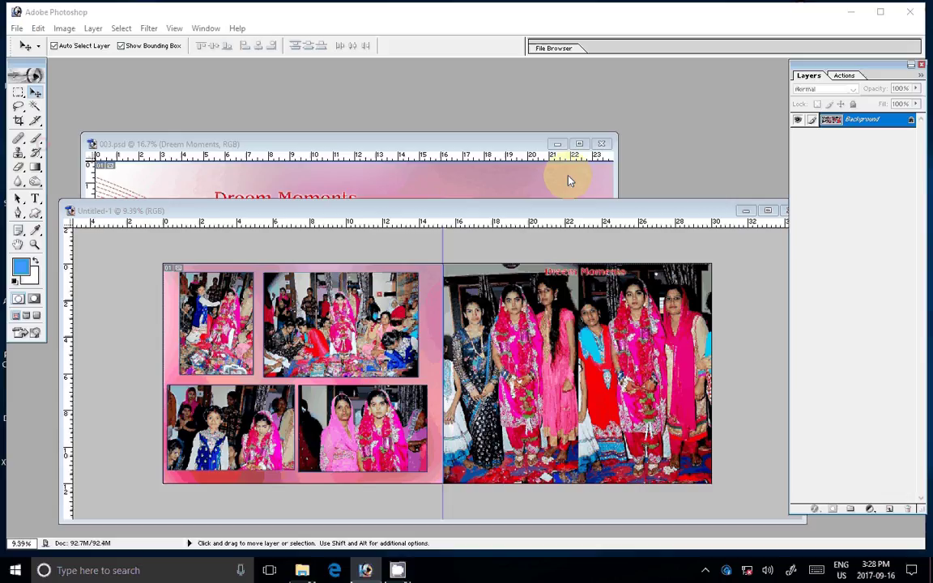
key("ctrl+shift+s")
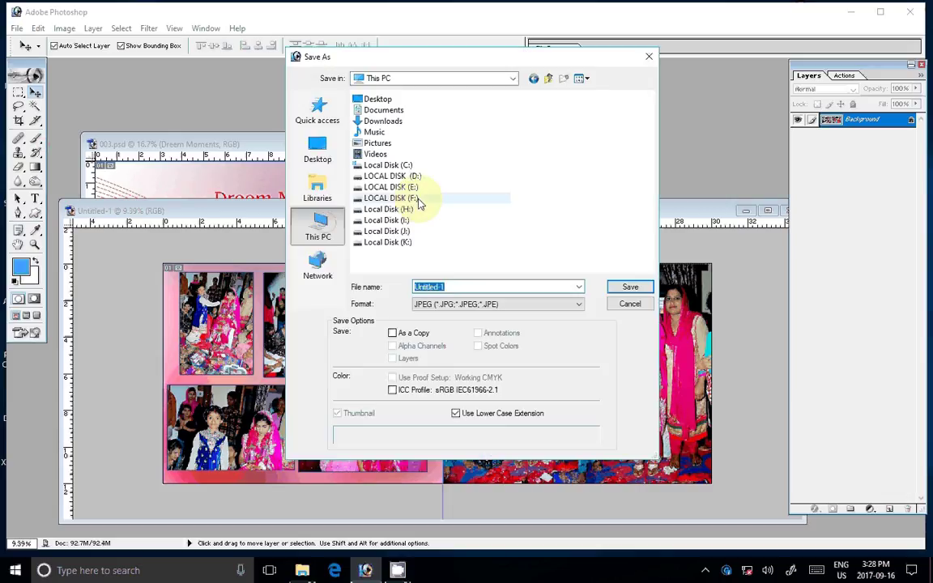
double_click(385, 187)
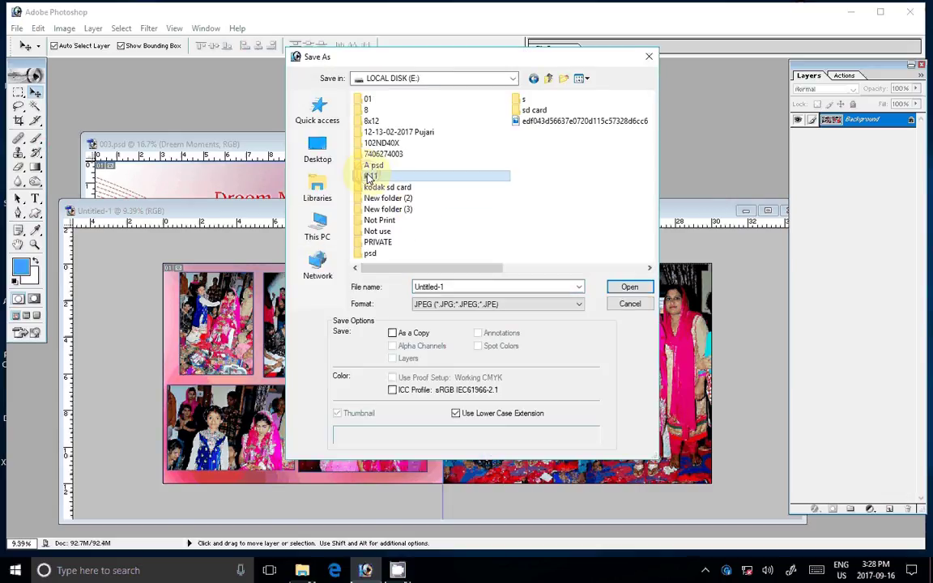
double_click(369, 177)
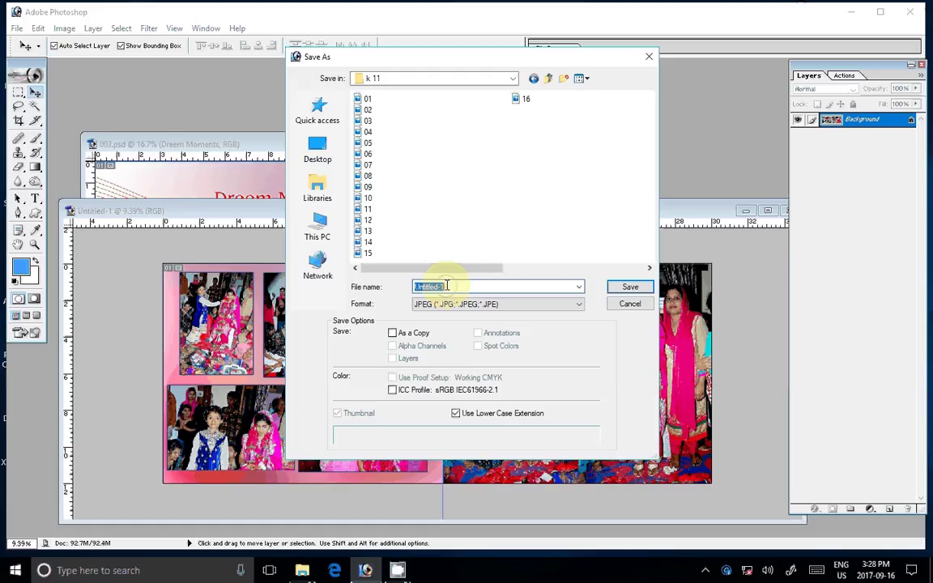
Save the spread as 17.jpg with JPEG quality 11.
type("1")
left_click(630, 289)
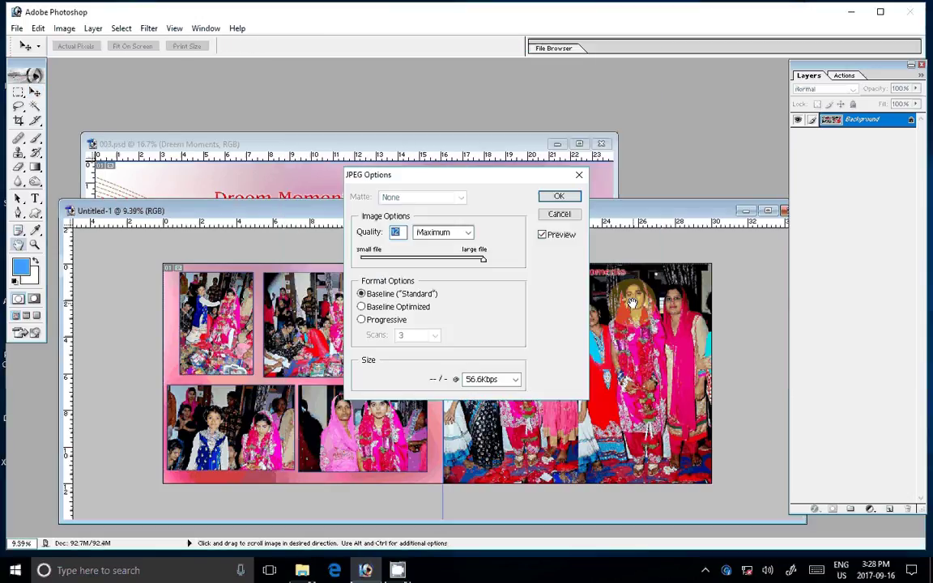
left_click(540, 234)
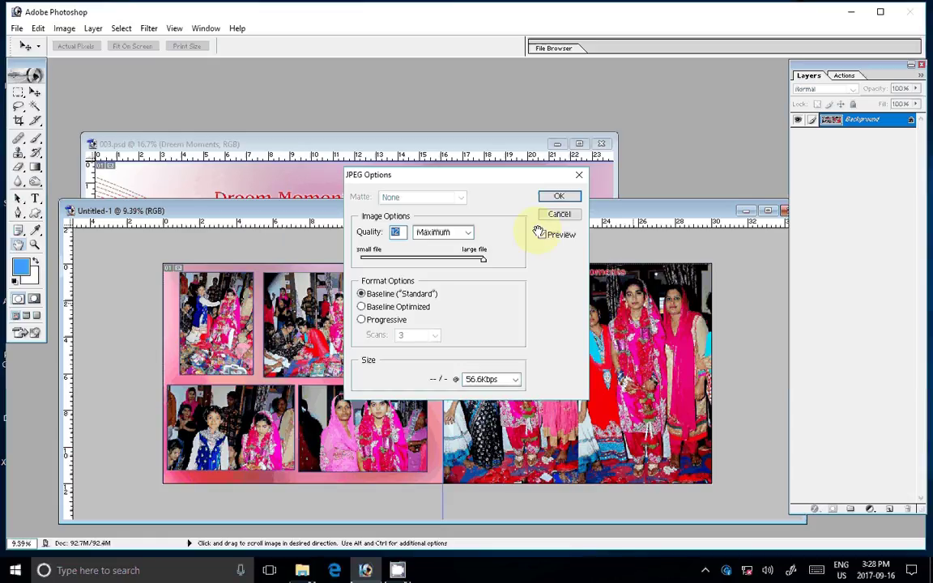
type("11")
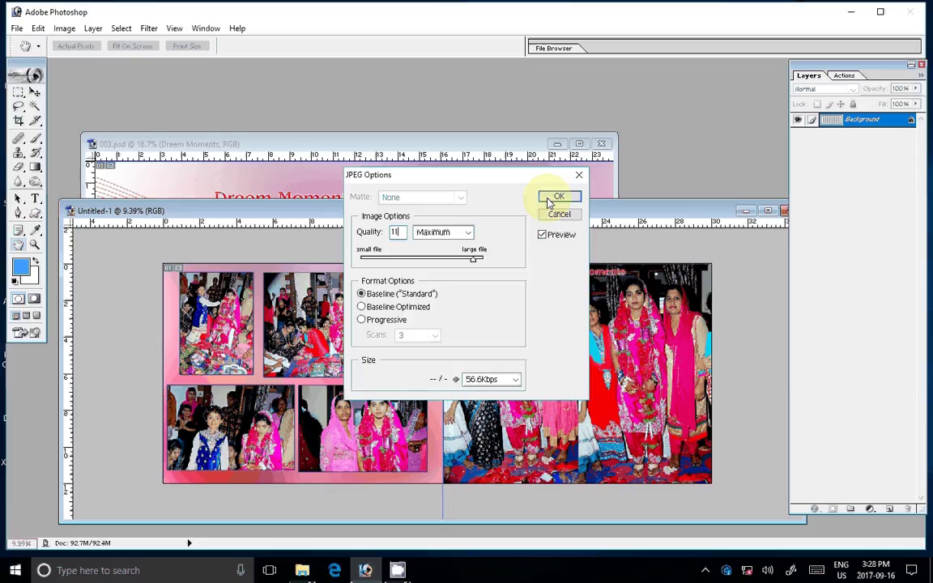
left_click(548, 199)
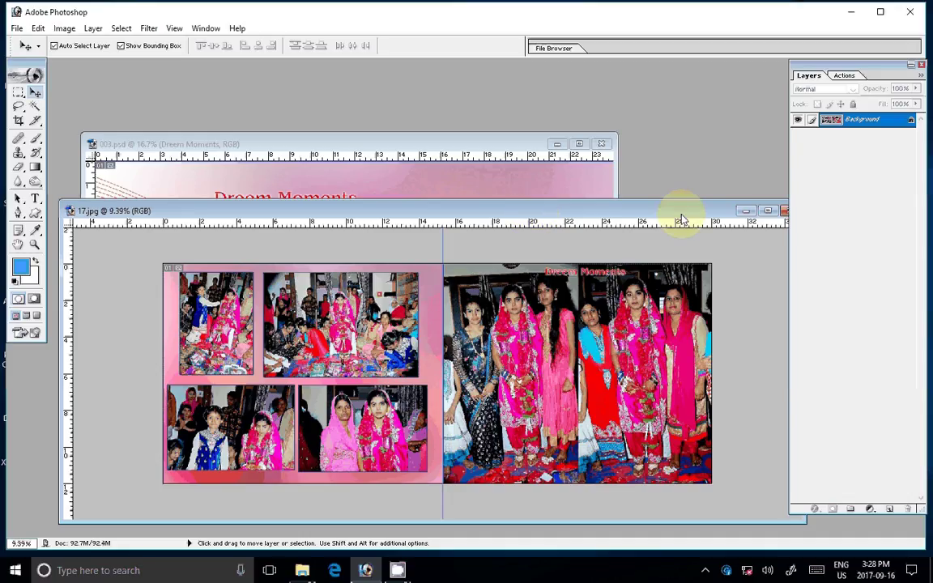
Close the saved 17.jpg document.
left_click_drag(681, 217, 638, 219)
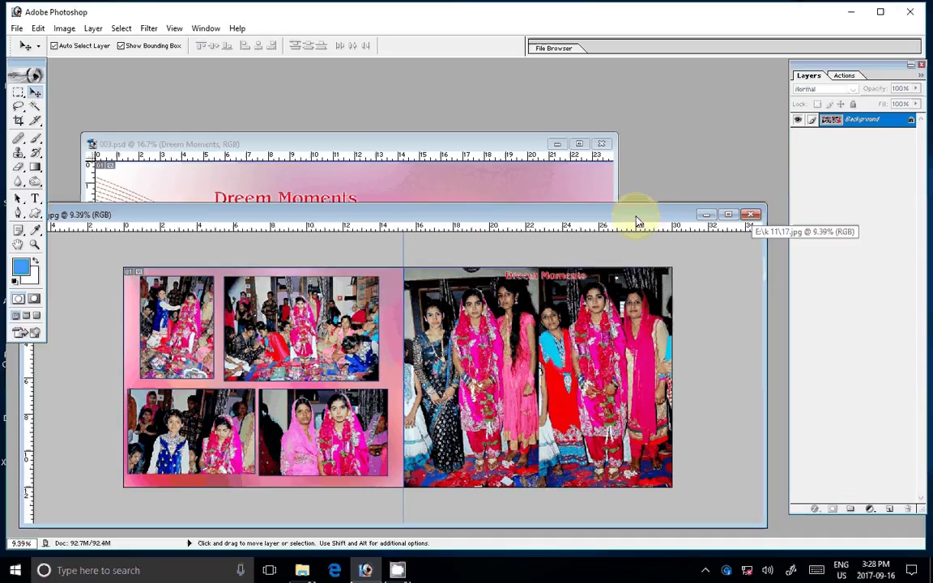
left_click_drag(638, 221, 616, 226)
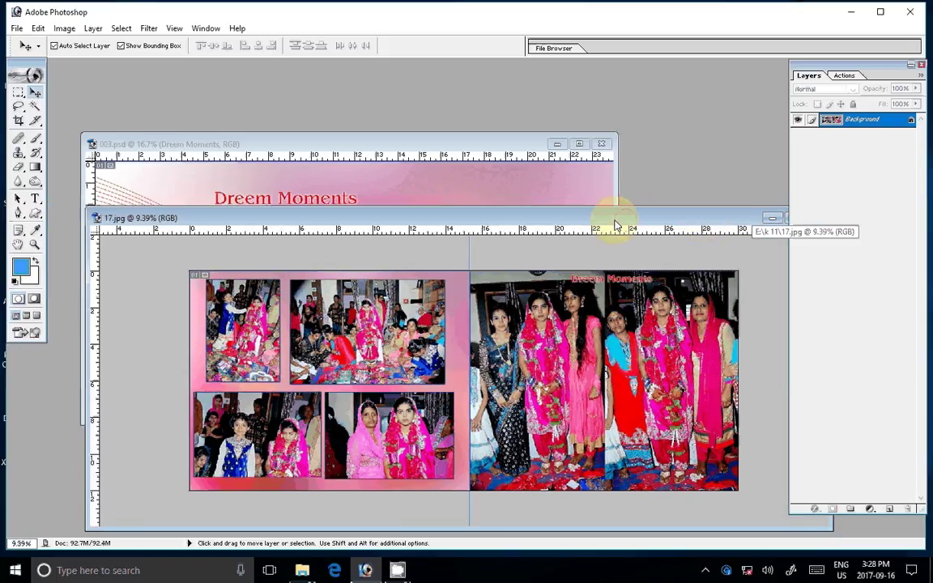
key("ctrl+w")
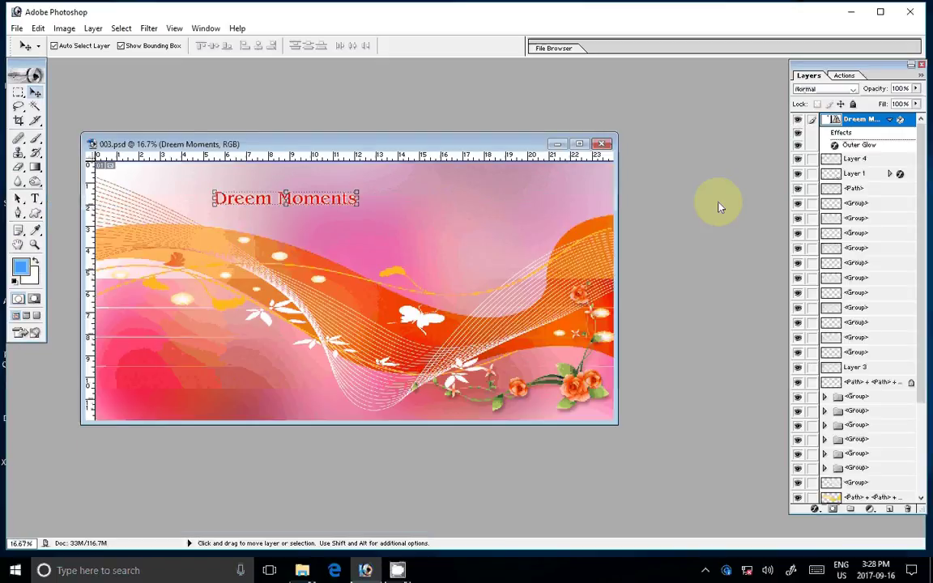
Check 003.psd's image size, close it without saving, and show the KARISHMA 4 folder.
right_click(455, 147)
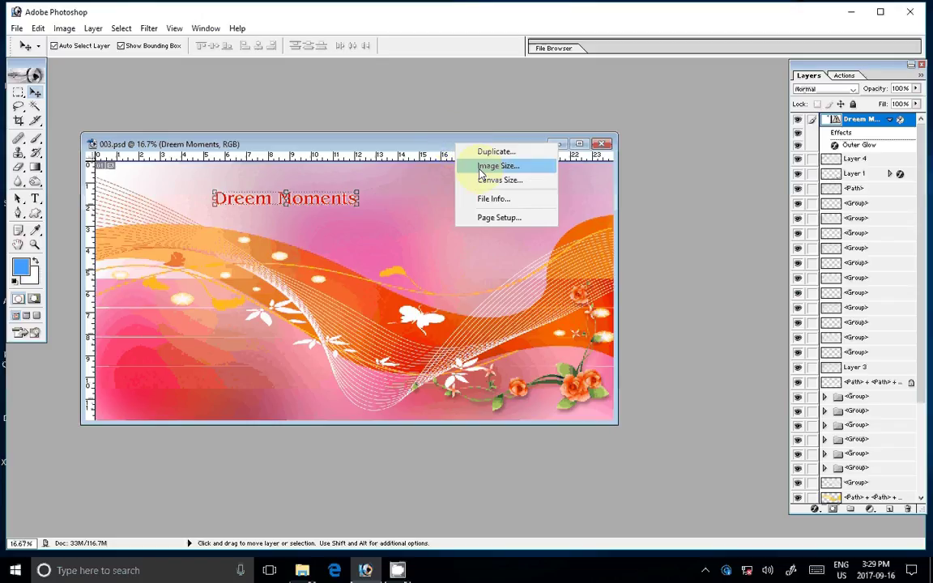
left_click(482, 166)
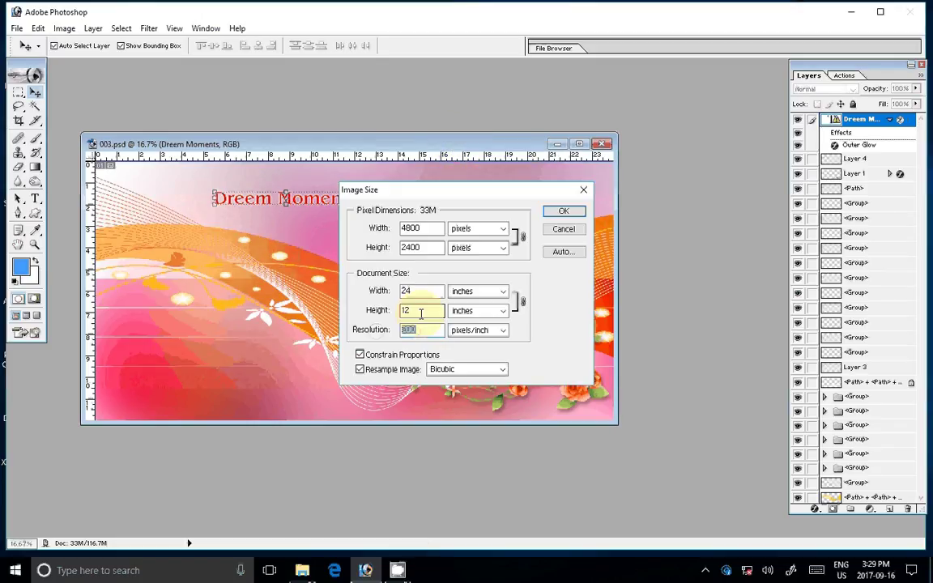
left_click(563, 229)
key("ctrl+w")
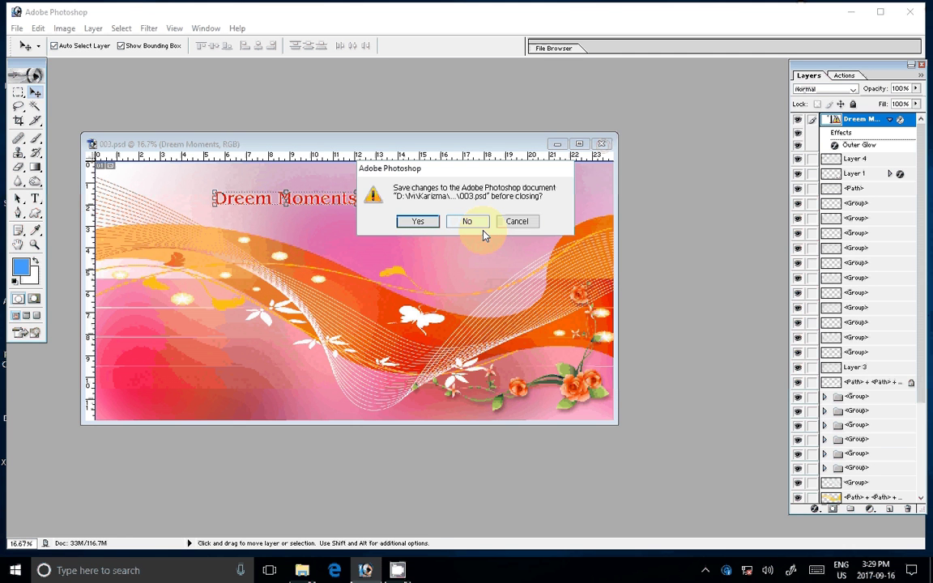
left_click(467, 221)
mouse_move(301, 570)
left_click(367, 499)
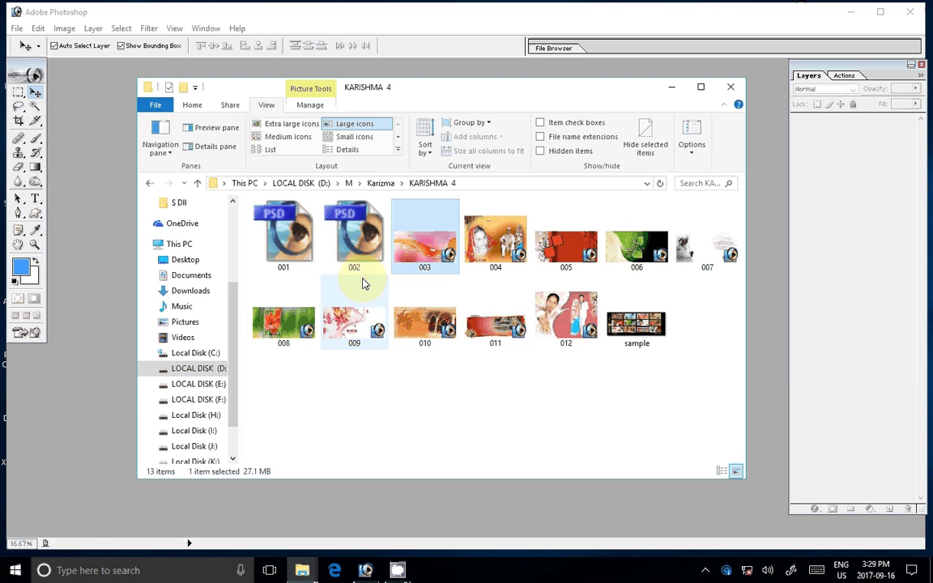
Open the 004 template and delete the bride photo and groom photo layers.
mouse_move(495, 243)
left_mouse_down()
mouse_move(664, 330)
mouse_move(725, 503)
left_mouse_up()
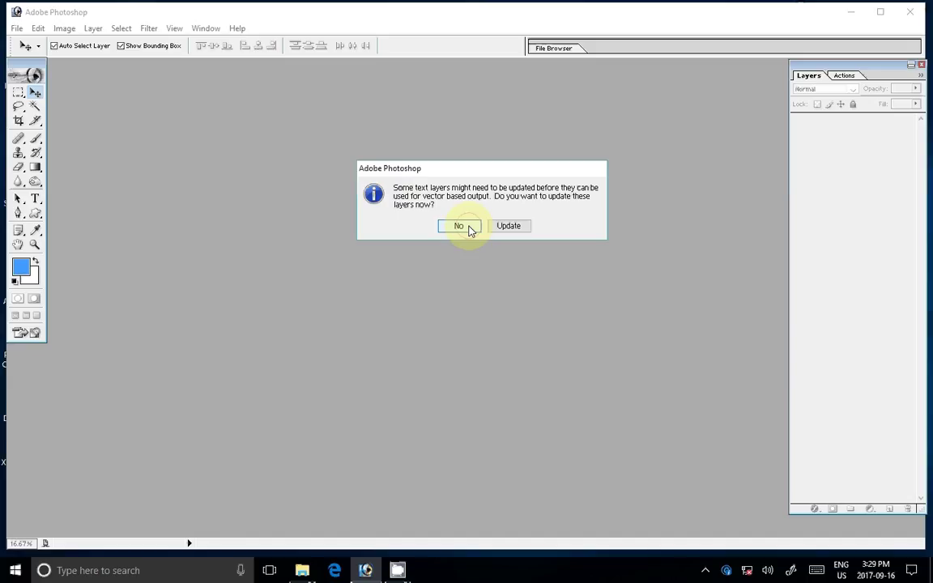
left_click(459, 227)
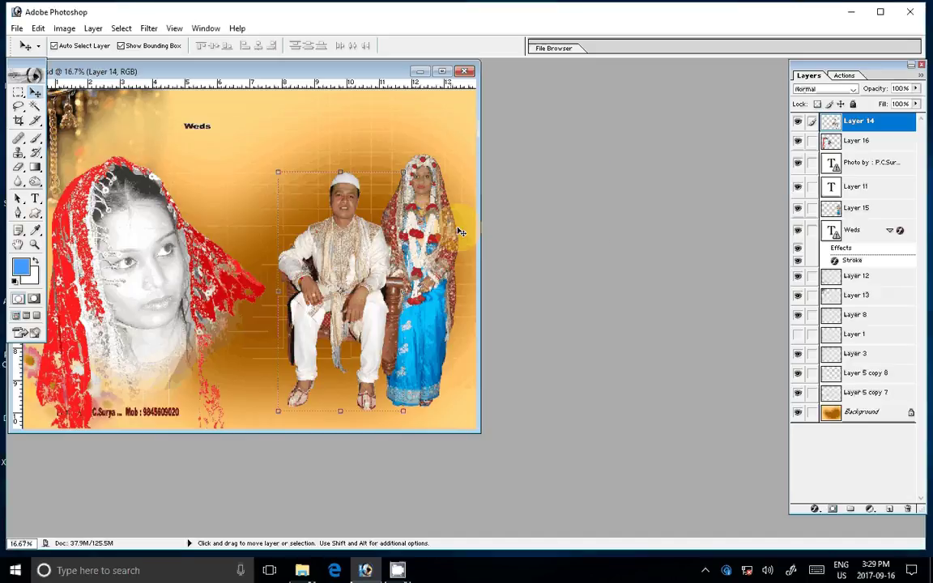
left_click(459, 232)
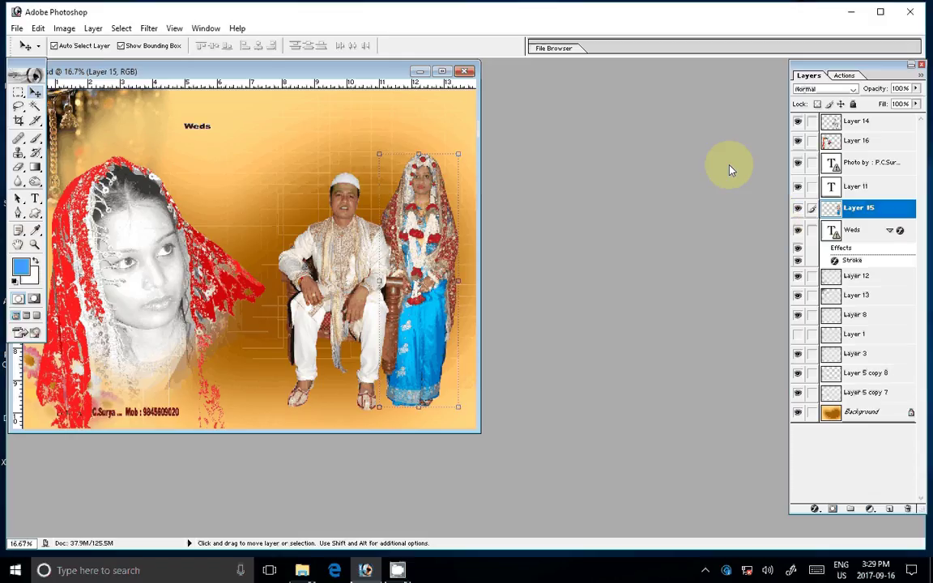
left_click(908, 511)
left_click(375, 274)
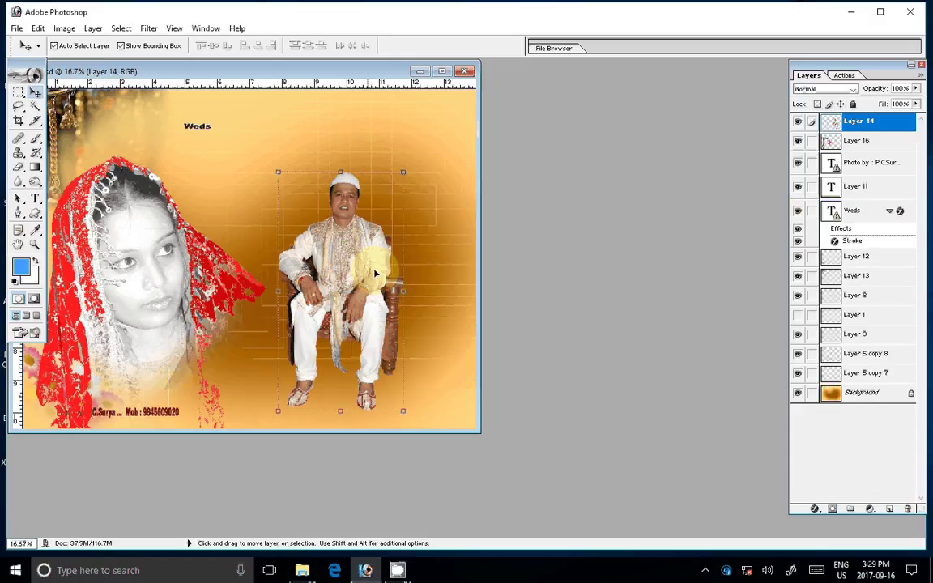
key("Delete")
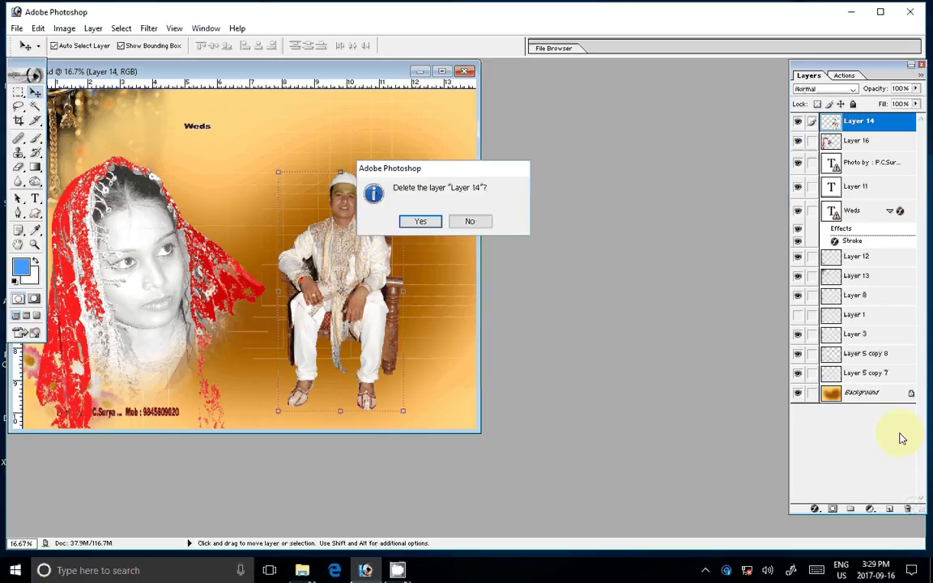
key("Return")
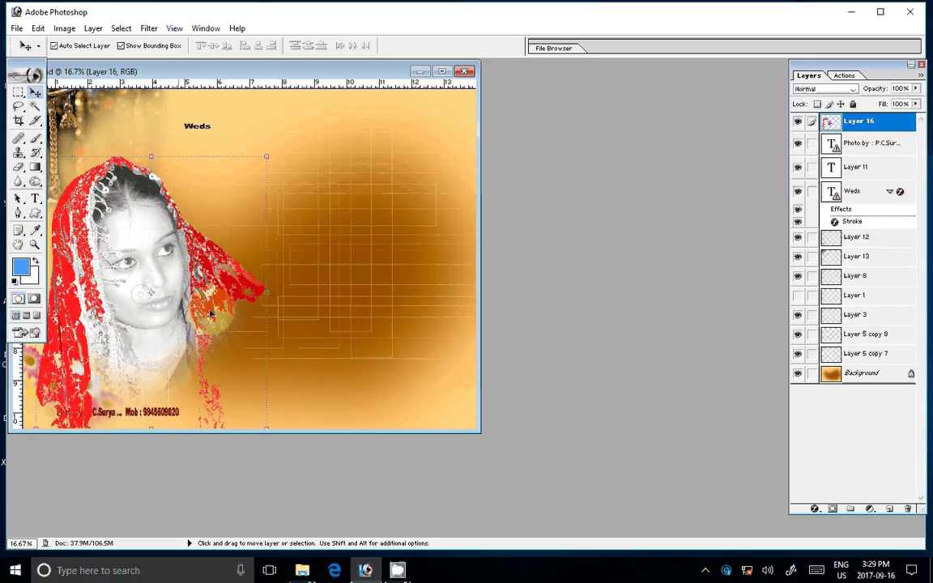
Delete Layer 16, the photographer credit text layer and the Weds title layer.
key("Delete")
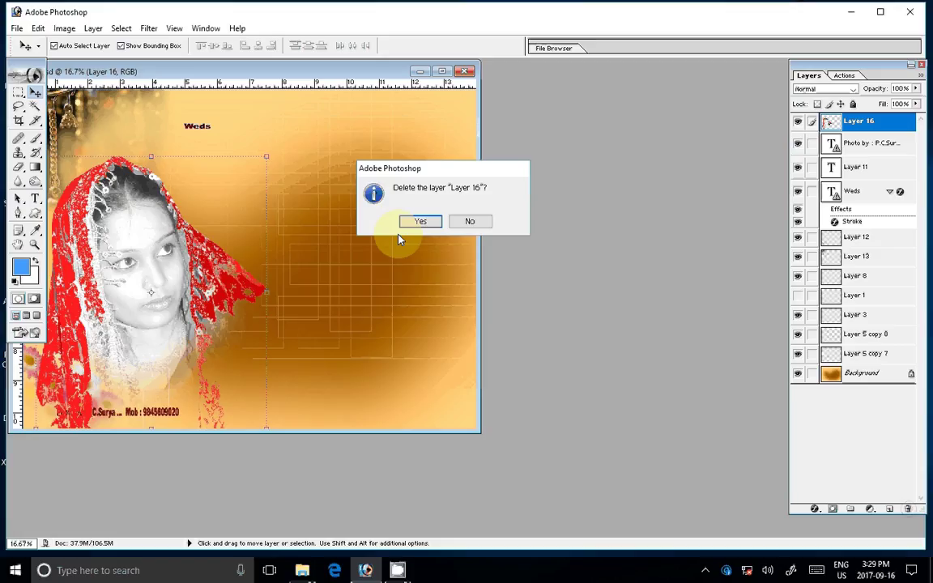
left_click(409, 221)
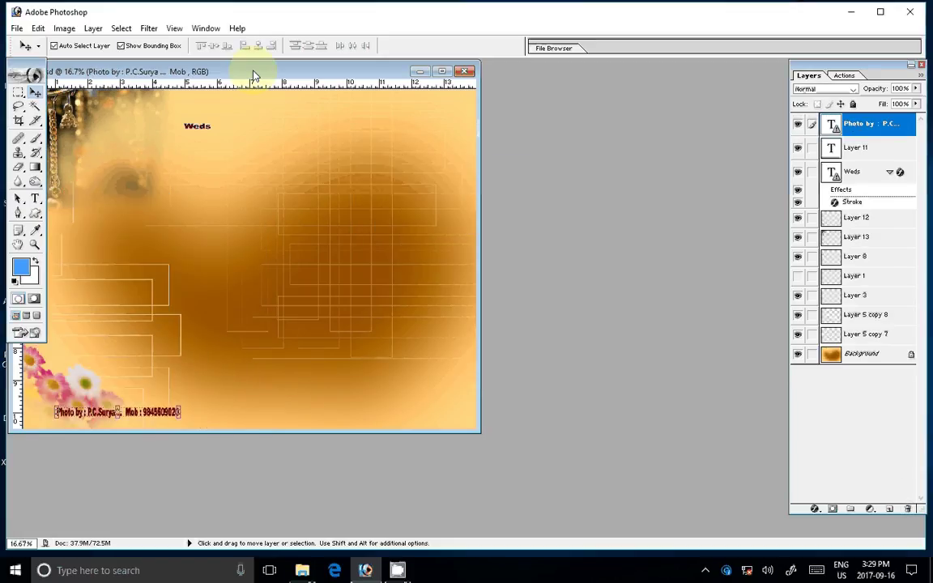
left_click(908, 510)
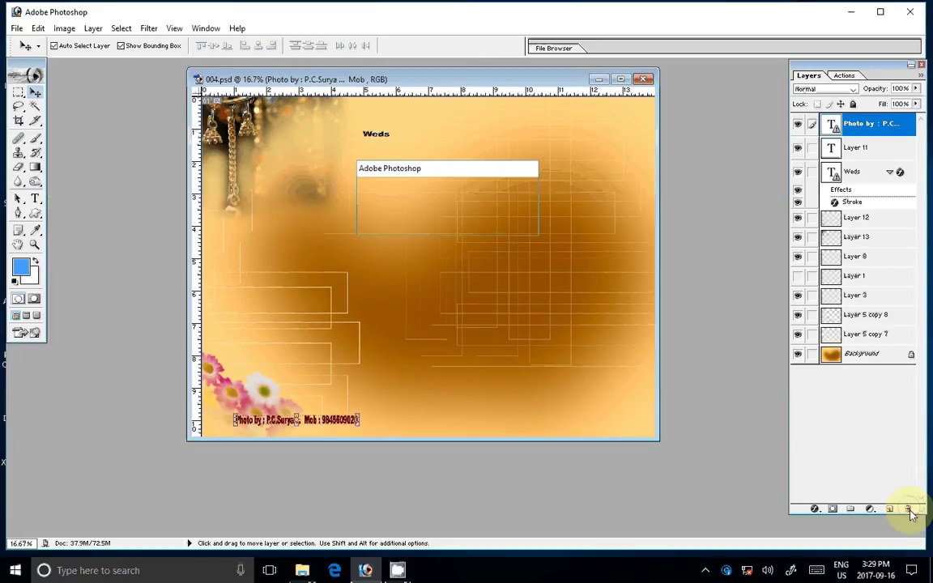
left_click(412, 219)
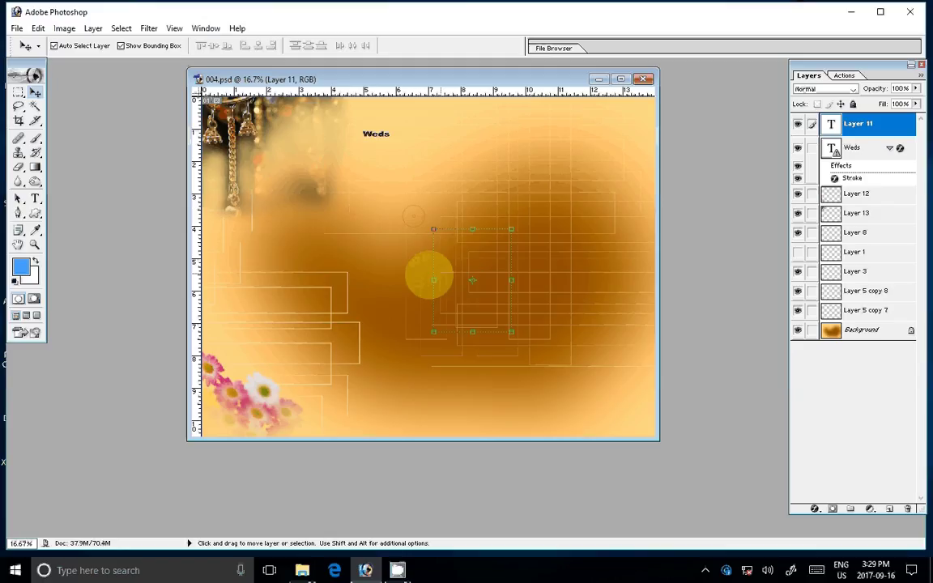
left_click(387, 135)
key("Delete")
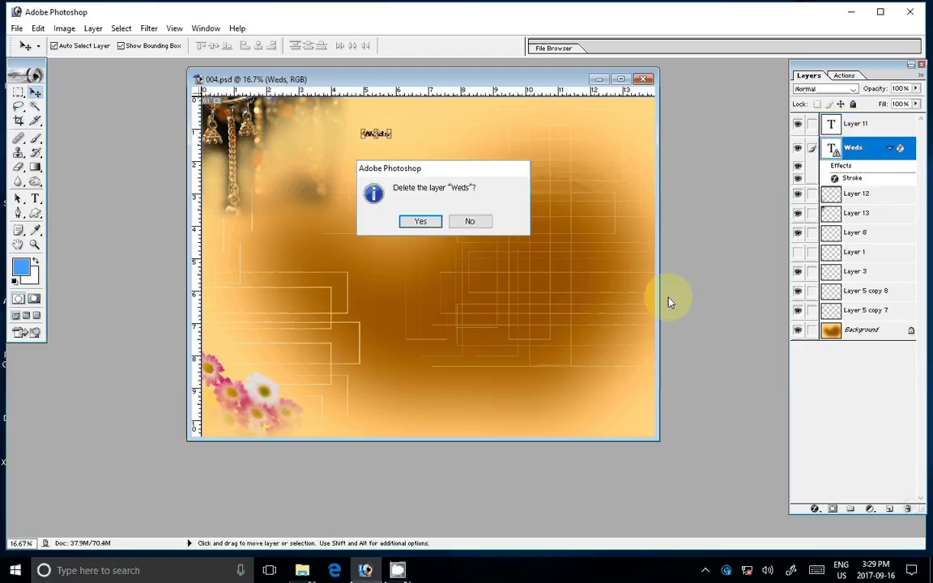
key("Return")
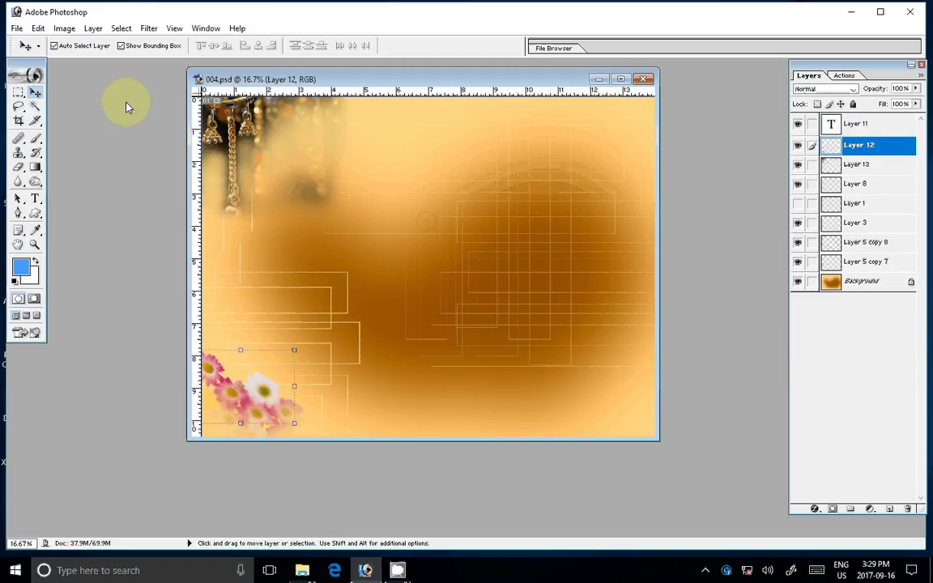
left_click(93, 28)
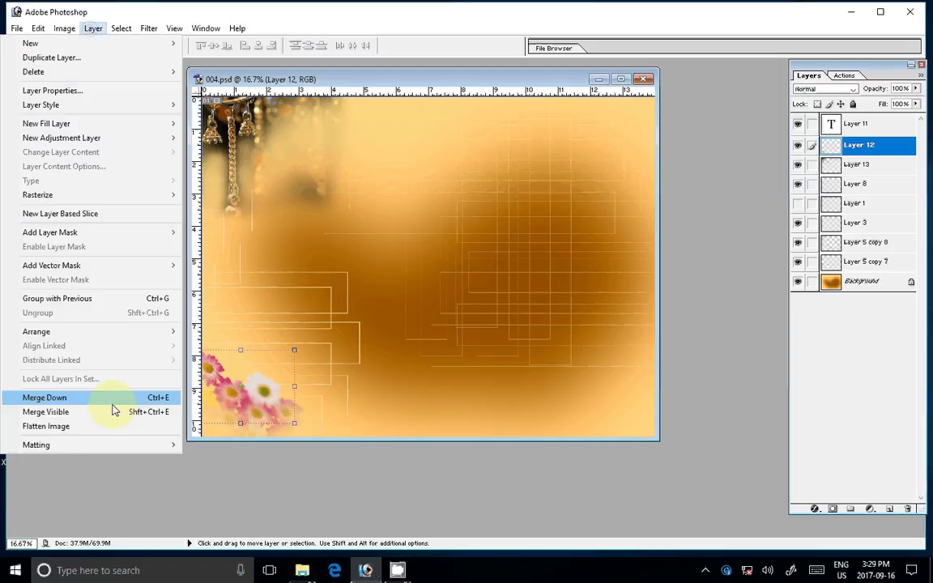
Flatten 004.psd and resize it, proportions unconstrained, to 30 x 12 inches.
left_click(98, 426)
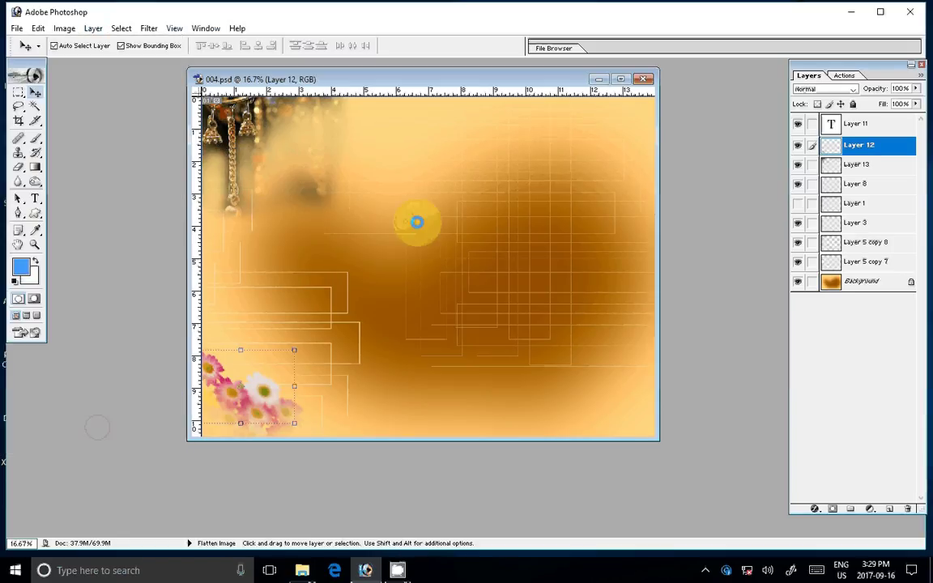
right_click(492, 82)
left_click(537, 106)
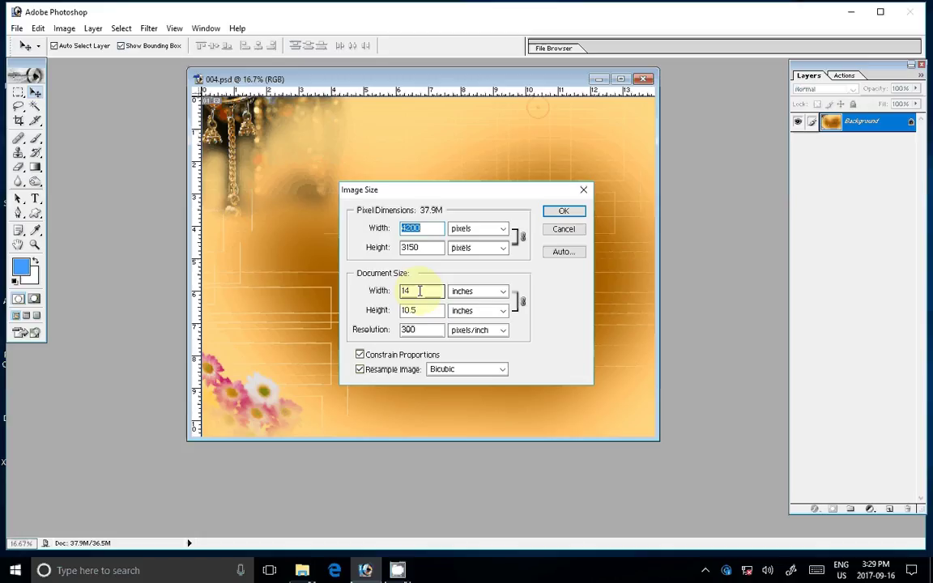
key("alt+c")
left_click(410, 292)
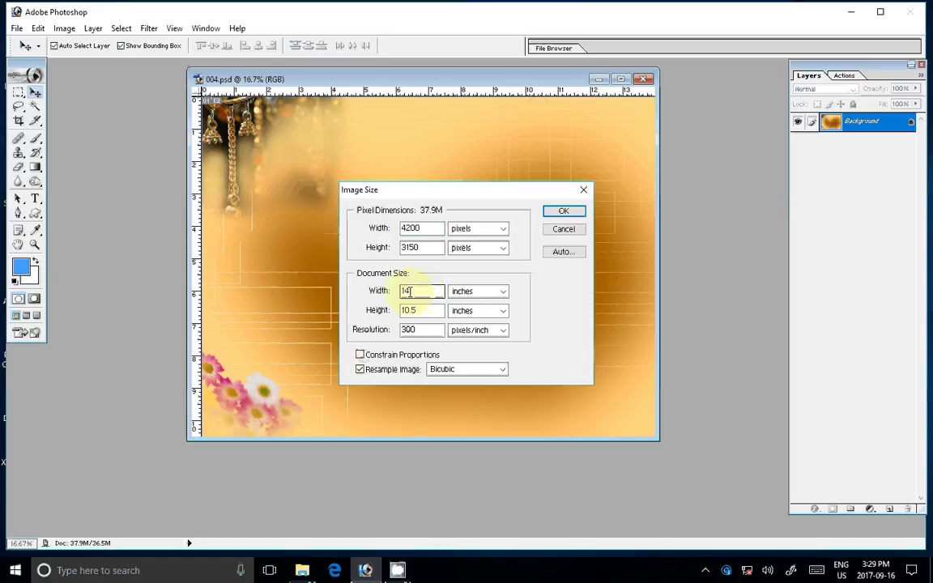
type("3")
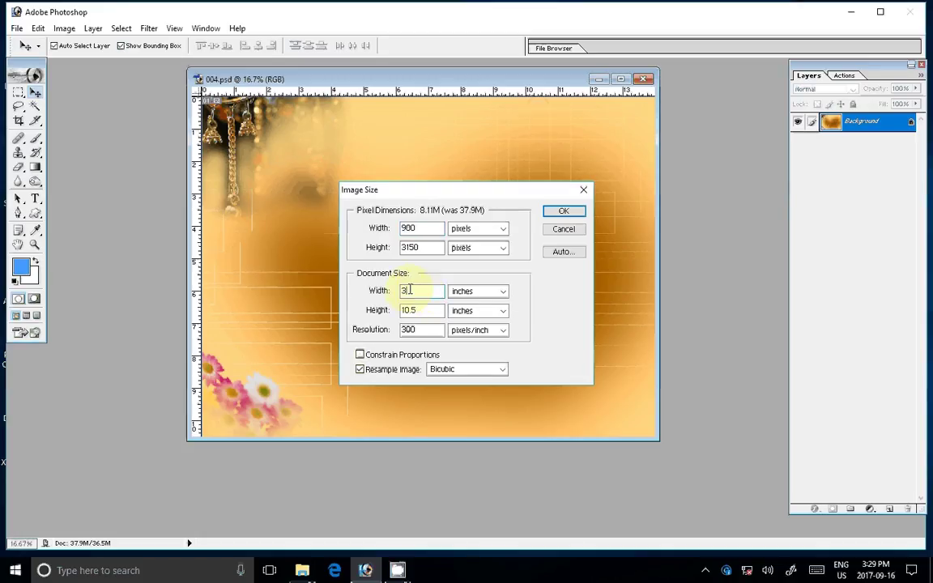
type("0")
key("Tab")
type("1")
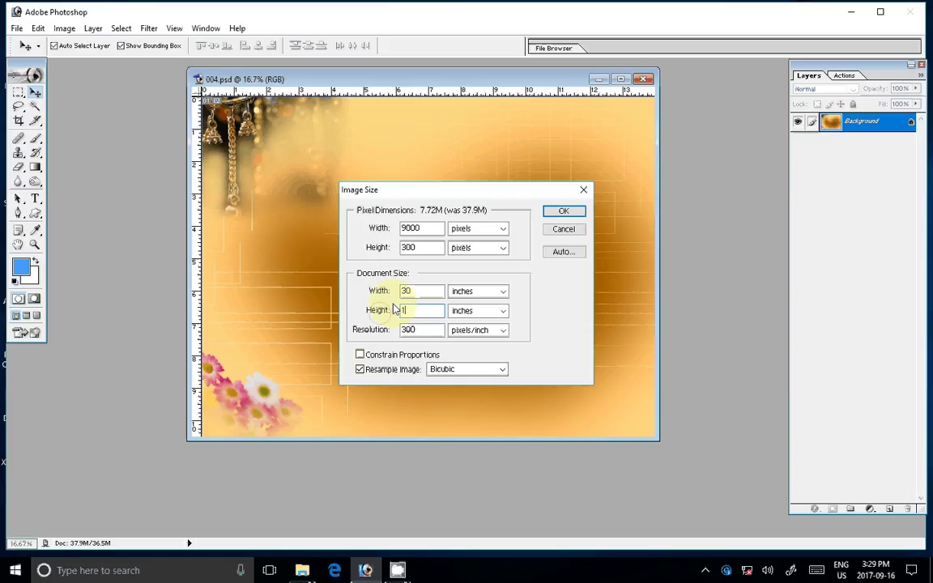
type("2")
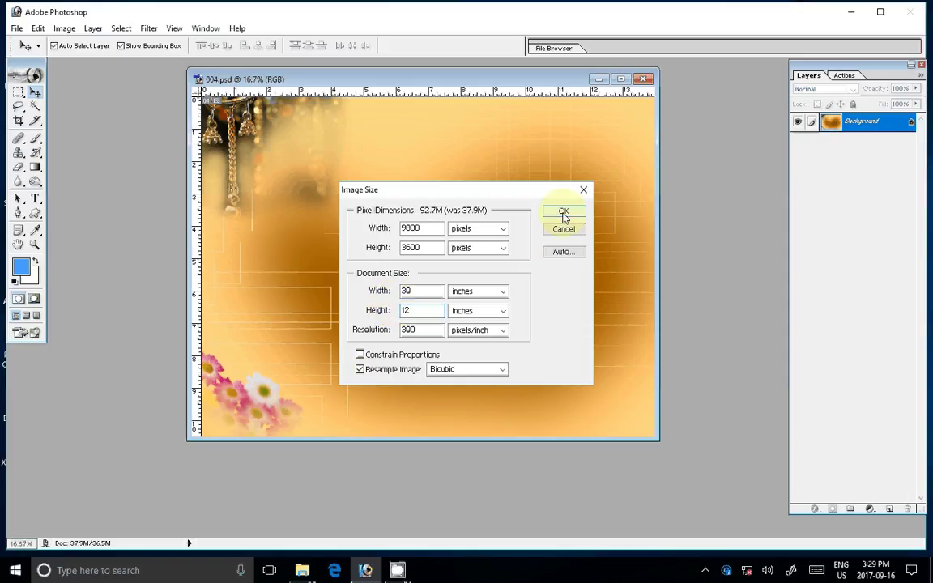
left_click(565, 214)
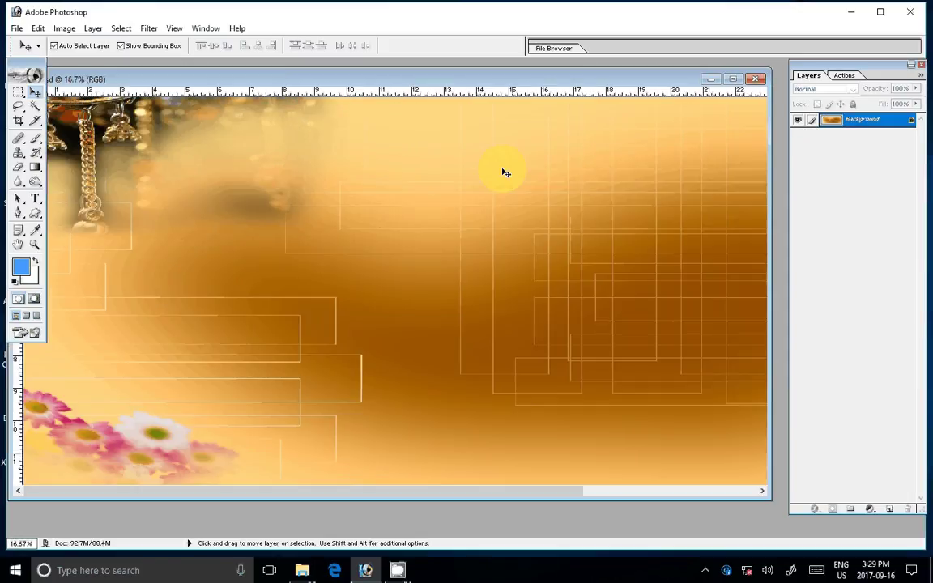
key("z")
key("ctrl+0")
Bring up the 102ND40X photo folder and delete DSC_0173.
left_click_drag(492, 80, 496, 216)
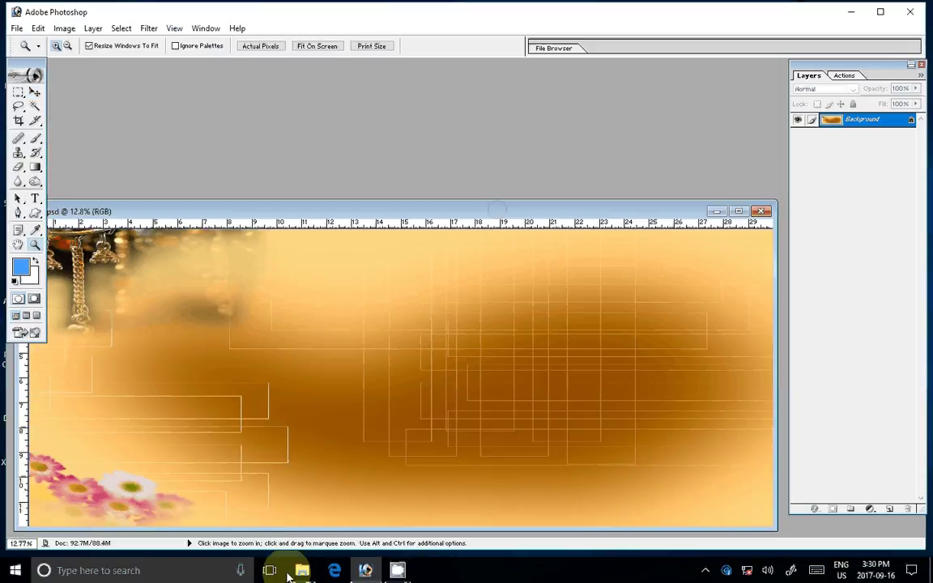
left_click(288, 572)
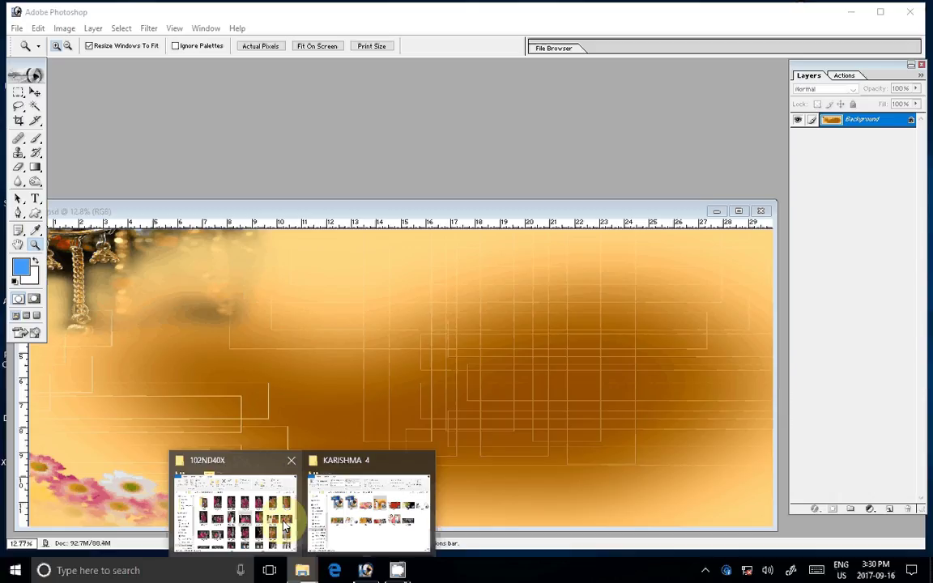
left_click(285, 525)
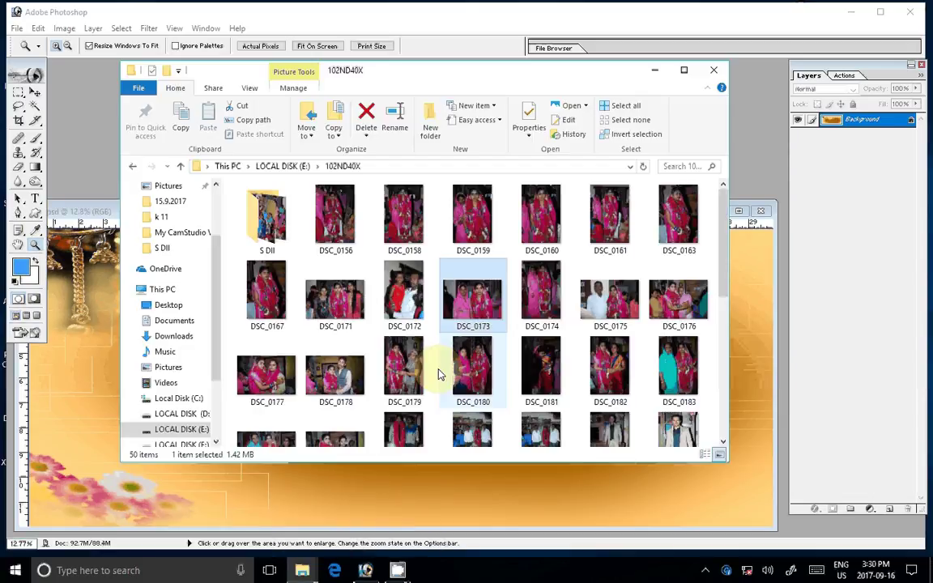
key("Delete")
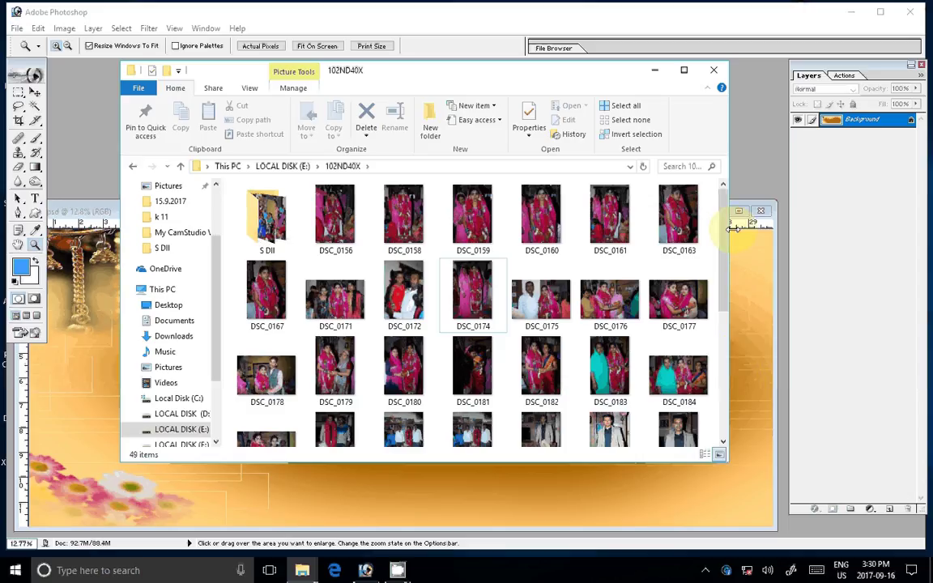
Select photos DSC_0175, DSC_0176, DSC_0177 and DSC_0178.
left_click(534, 315)
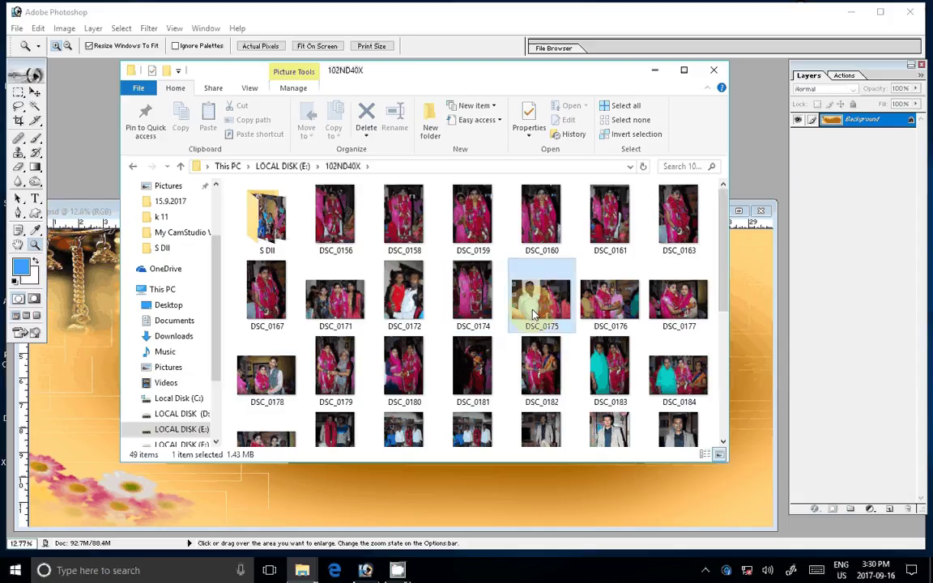
left_click(610, 304, "ctrl")
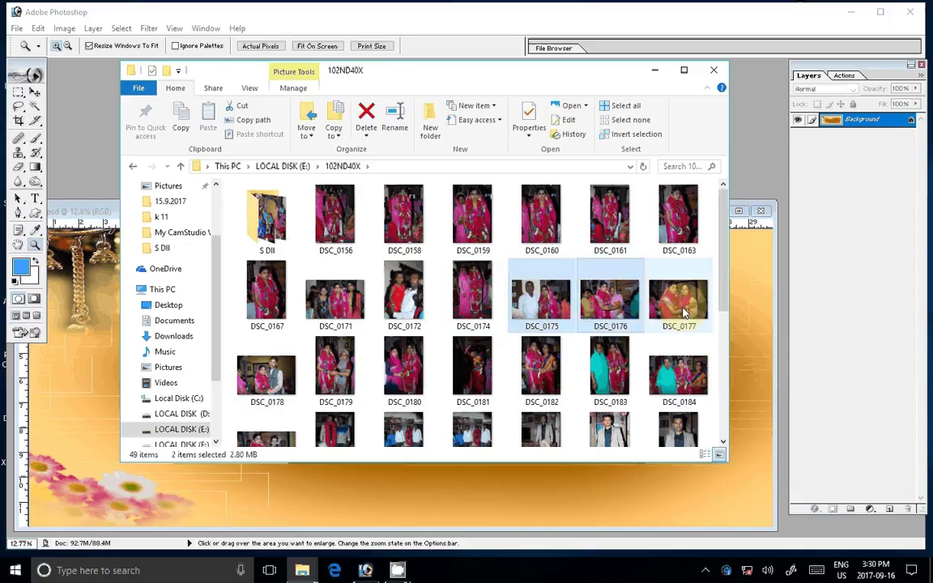
left_click(685, 312, "ctrl")
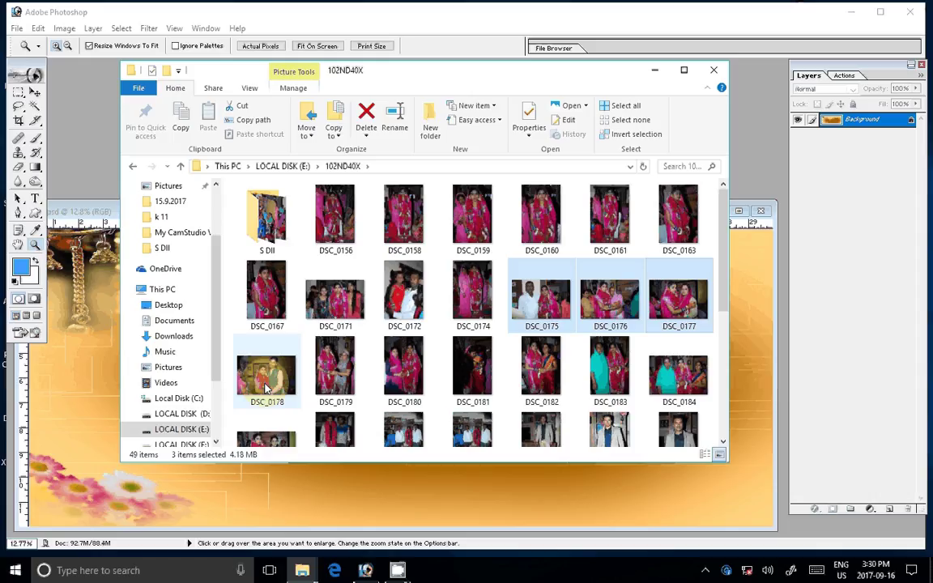
left_click(268, 381, "ctrl")
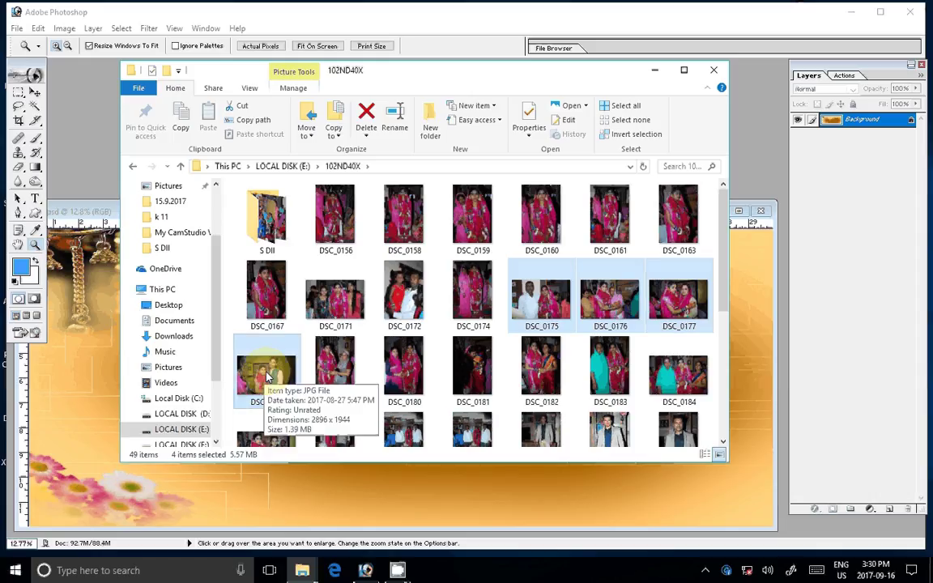